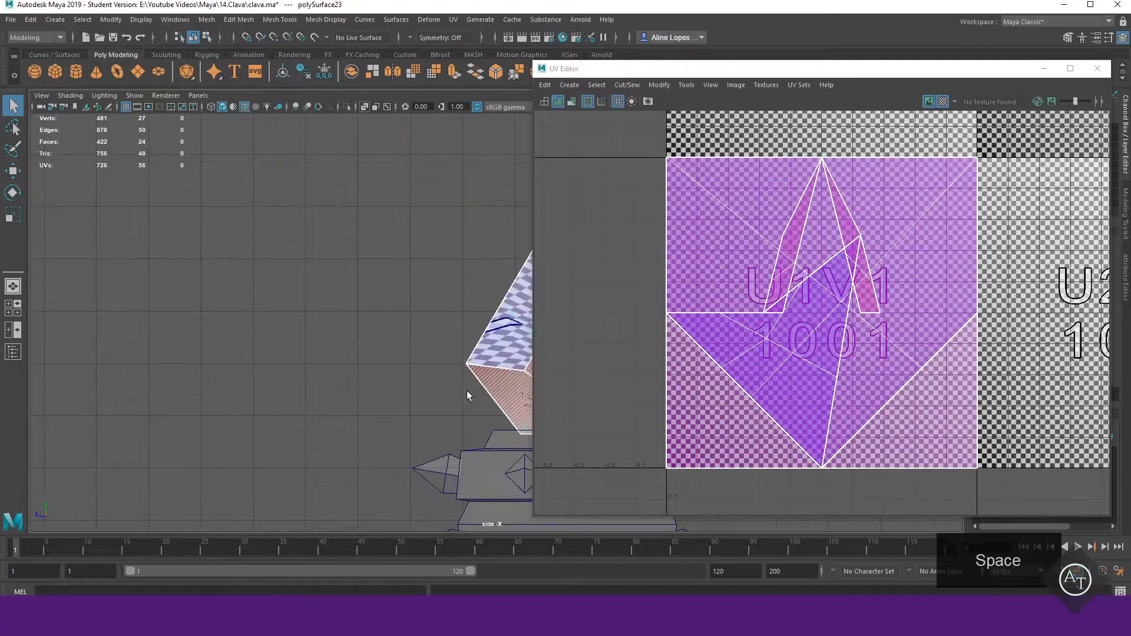
- Project camera-based UVs onto the crystal from the side view and cut them into front and back shells
left_click(569, 85)
left_click(595, 144)
right_click_drag(405, 224, 404, 195)
right_click_drag(714, 255, 674, 271, "shift")
right_click_drag(708, 237, 657, 221)
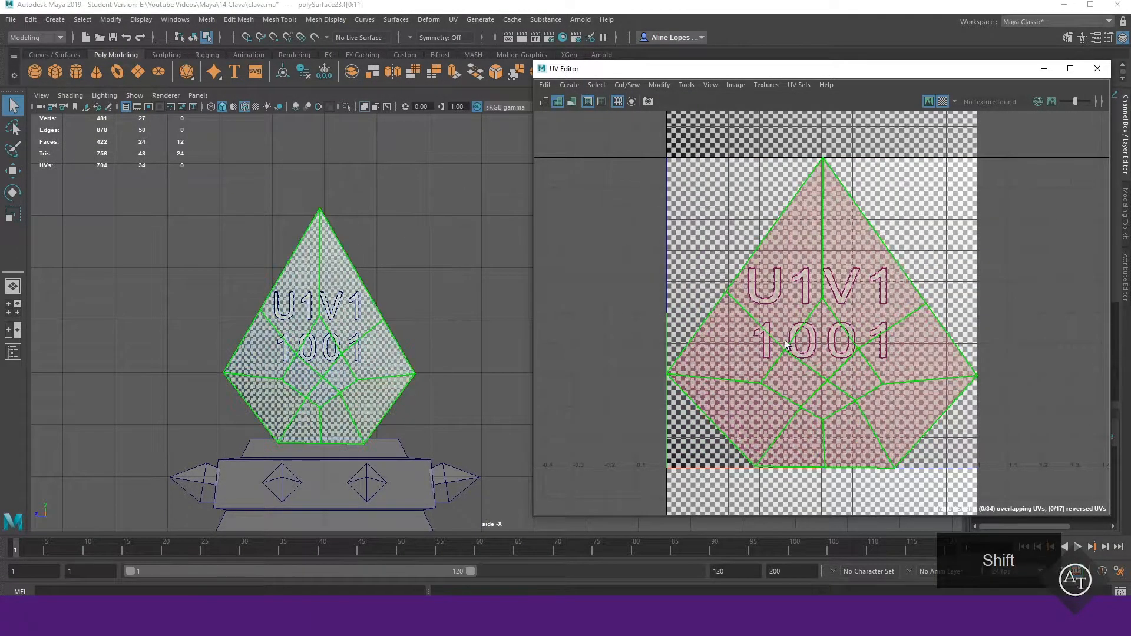
- Separate the crystal's two overlapping UV shells and flip one of them along V
left_click(787, 340)
key("w")
left_click_drag(822, 312, 661, 245)
left_click(861, 265)
right_click_drag(909, 238, 955, 227, "shift")
scroll(882, 315, "down", 1)
left_click_drag(834, 313, 858, 222)
- Scale both crystal UV shells down together
left_click(760, 268, "shift")
key("r")
left_click_drag(785, 241, 743, 215)
key("w")
- Select the club body and give it a camera-based UV projection from the side view
left_click(444, 417)
scroll(444, 416, "down", 5)
middle_click_drag(424, 448, 430, 296, "alt")
left_click(430, 296)
mouse_move(457, 425)
middle_mouse_down("alt")
mouse_move(472, 262)
mouse_move(474, 425)
middle_mouse_up("alt")
left_click(569, 85)
left_click(593, 138)
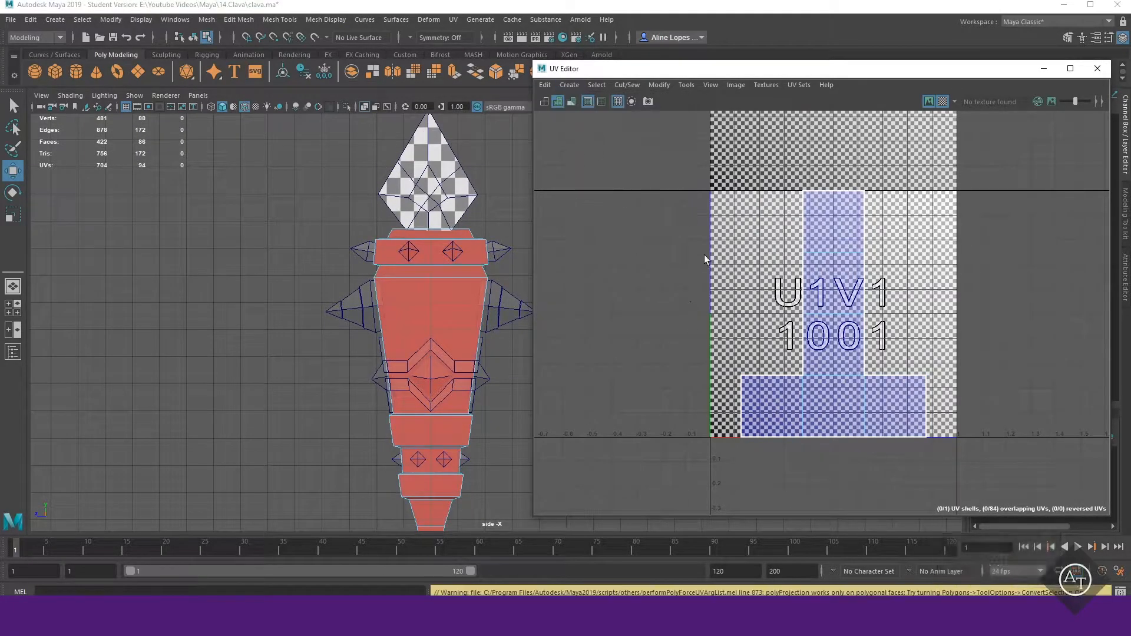
key("F8")
left_click(569, 85)
left_click(585, 147)
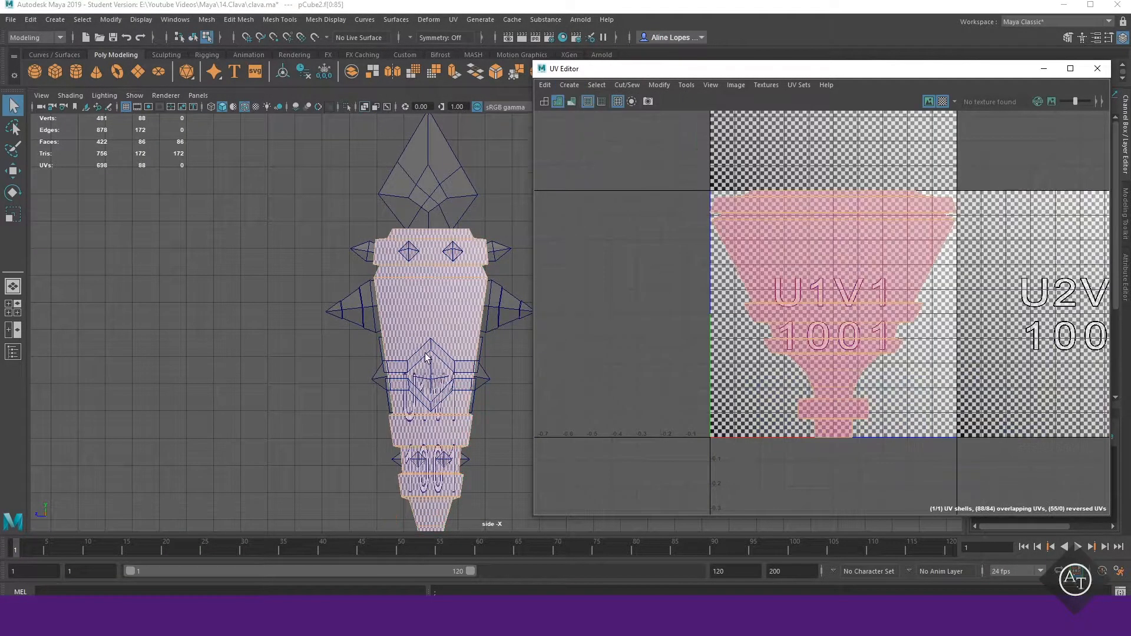
- Select the vertical corner edge loops running along the club body in the perspective view
key("space")
key("space")
left_click_drag(508, 227, 433, 330, "alt")
right_click_drag(462, 206, 462, 172)
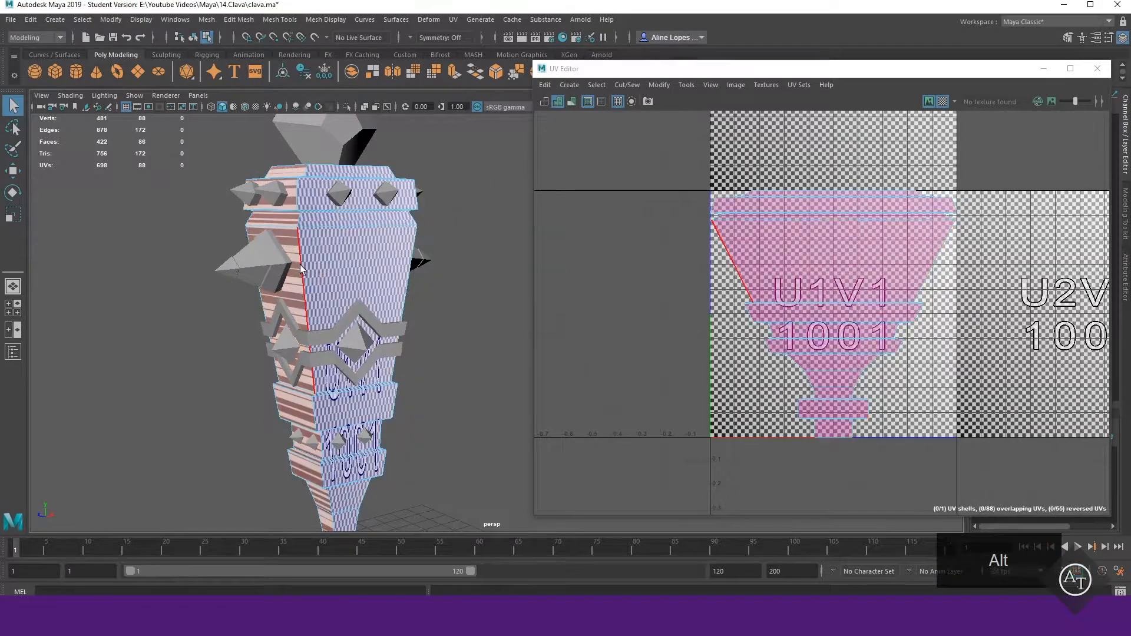
double_click(299, 265)
left_click_drag(299, 267, 271, 277, "alt")
double_click(350, 299, "shift")
left_click_drag(351, 299, 471, 302, "alt")
double_click(299, 303, "shift")
left_click_drag(299, 303, 383, 309, "alt")
middle_click_drag(353, 311, 272, 312, "alt")
left_click_drag(330, 272, 412, 354, "alt")
double_click(430, 377, "shift")
- Complete the seam selection around the club body's ends with the checker map hidden, and cut the UVs along it
left_click(942, 101)
right_click_drag(330, 283, 424, 283, "alt")
middle_click_drag(424, 283, 354, 330, "alt")
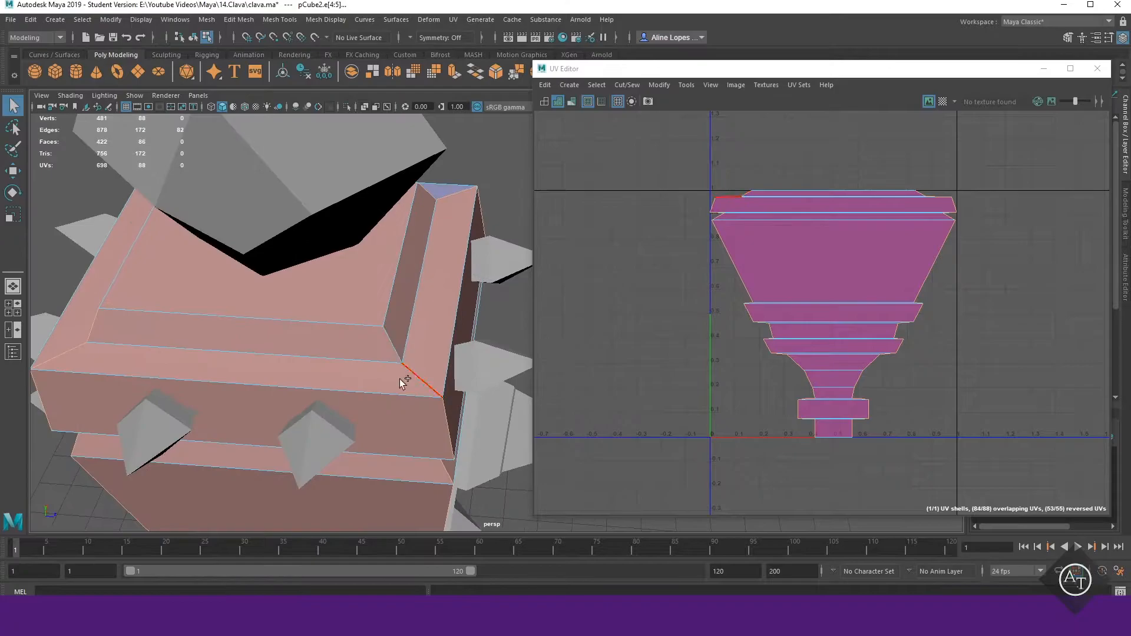
scroll(239, 348, "down", 5)
left_click_drag(239, 347, 298, 366, "alt")
scroll(370, 406, "up", 5)
left_click(274, 412, "ctrl")
left_click(298, 366, "shift")
left_click_drag(412, 507, 632, 278, "alt")
double_click(379, 260, "shift")
scroll(366, 368, "down", 5)
right_click(694, 264, "shift")
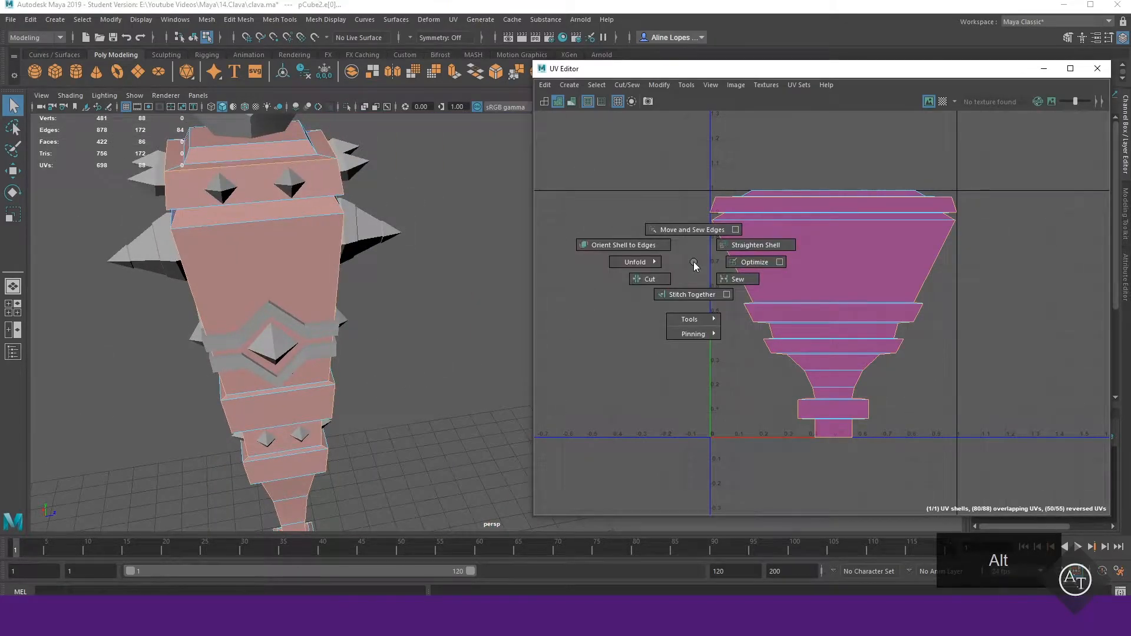
left_click(647, 279)
- Move the body's two projected side shells apart in UV space and flip one along V
left_click_drag(367, 366, 389, 330, "alt")
right_click(651, 284)
right_click_drag(618, 269, 613, 267)
left_click(816, 294)
left_click_drag(815, 317, 1003, 330)
left_click(824, 295)
right_click(924, 356, "shift")
right_click_drag(925, 356, 960, 327, "shift")
key("z")
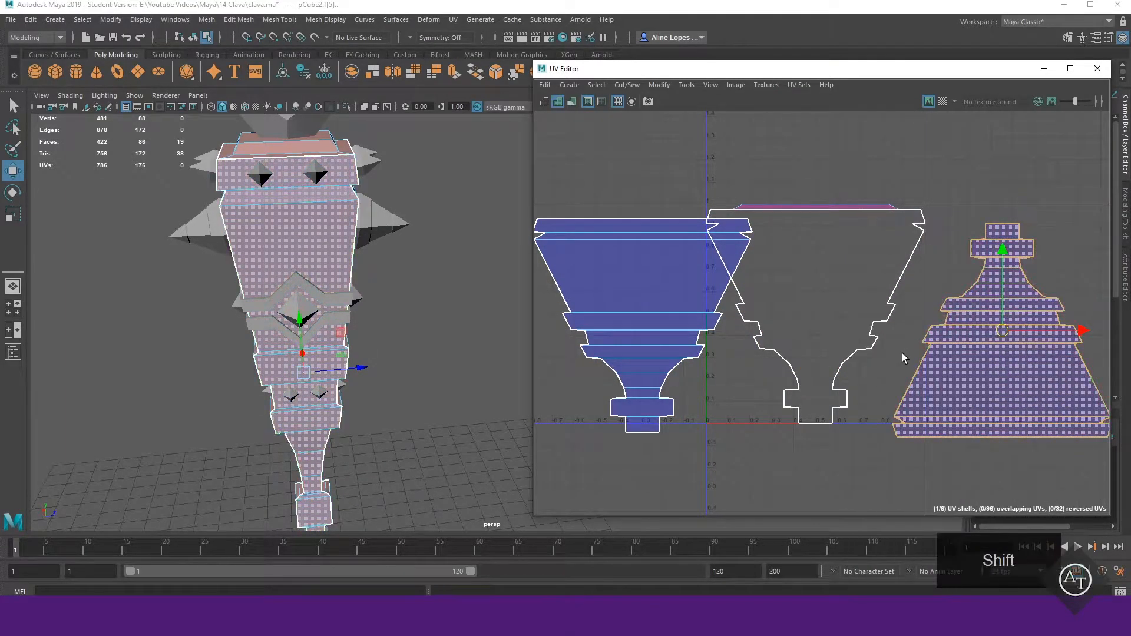
- Select the body's two remaining long sides and project camera-based UVs onto them from the front view
left_click(902, 354)
scroll(316, 356, "down", 3)
left_click_drag(315, 356, 479, 376, "alt")
middle_click_drag(479, 376, 370, 370, "alt")
left_click(370, 370)
left_click_drag(370, 370, 472, 366, "alt")
left_click(473, 368, "shift")
key("space")
key("space")
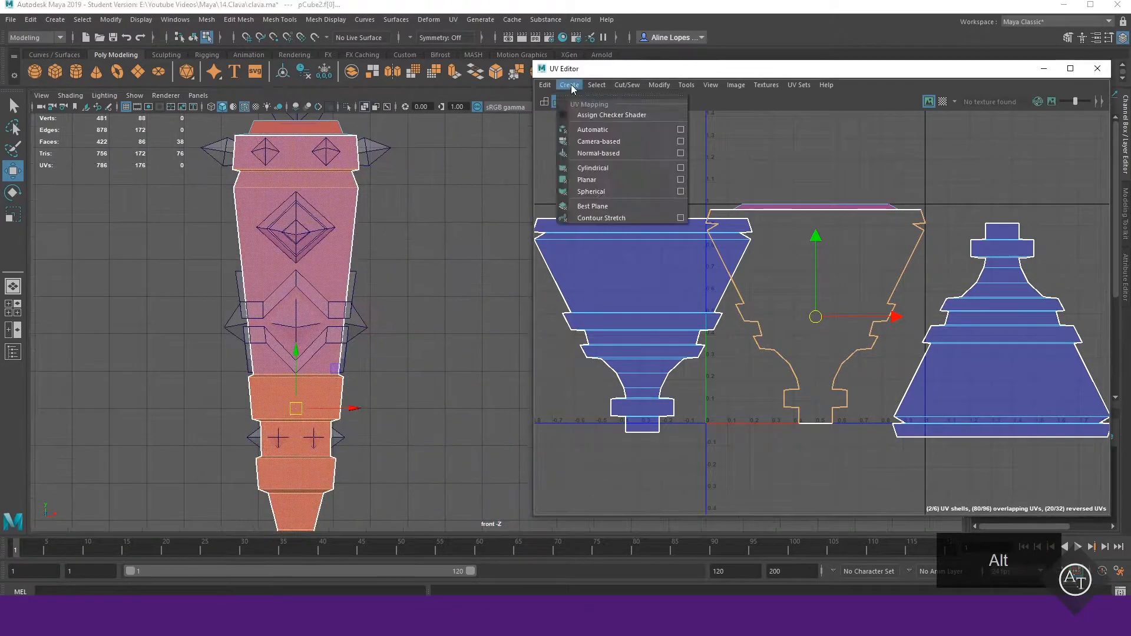
left_click(571, 87)
left_click(590, 141)
- Separate the two overlapping front-projected shells and flip one of them along V
right_click_drag(761, 136, 726, 119)
left_click(799, 333)
middle_click_drag(799, 334, 797, 336)
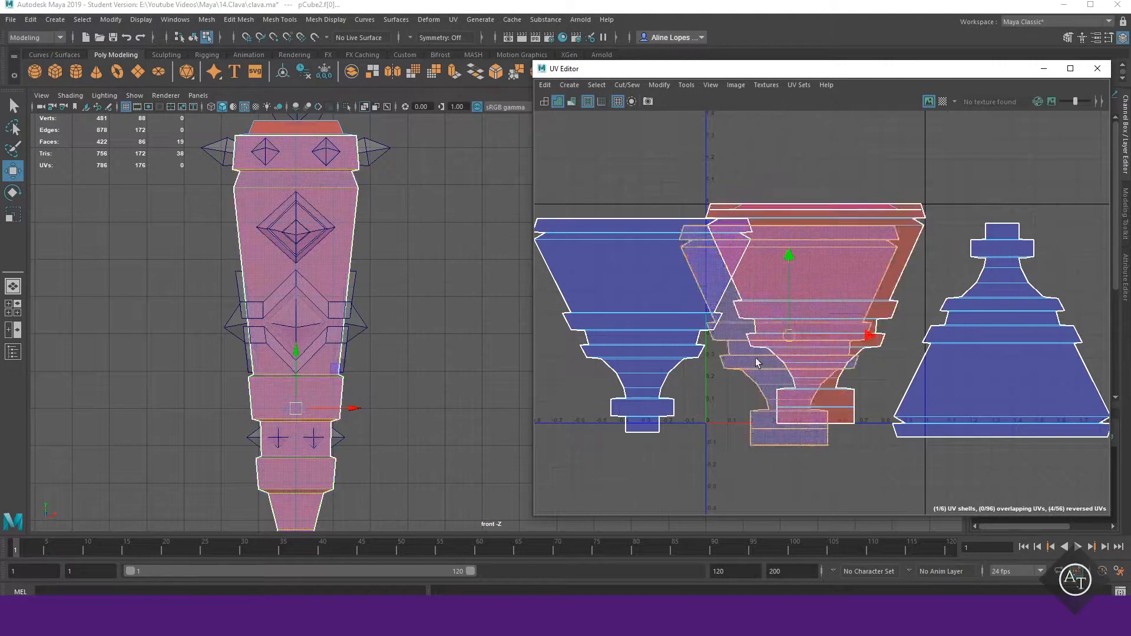
right_click_drag(827, 175, 849, 163, "shift")
left_click(341, 355)
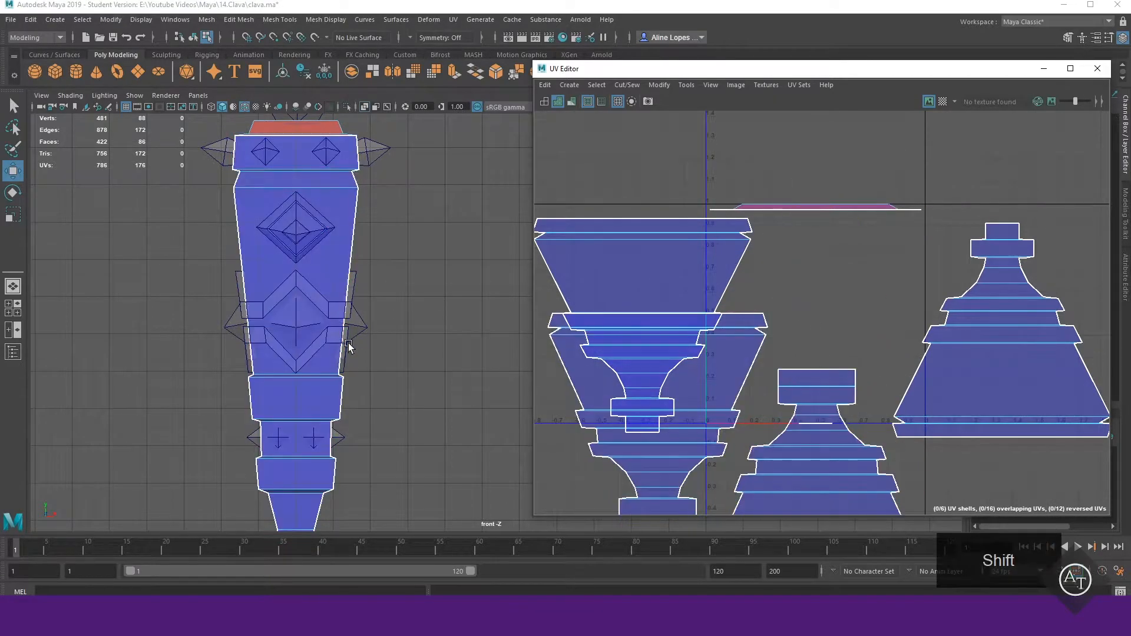
- Project camera-based UVs onto the body's top and bottom faces from the top view, and flip the small bottom shell along V
key("space")
key("space")
left_click(356, 352)
left_click_drag(330, 366, 434, 308, "alt")
key("shift+period")
key("space")
key("space")
left_click(570, 84)
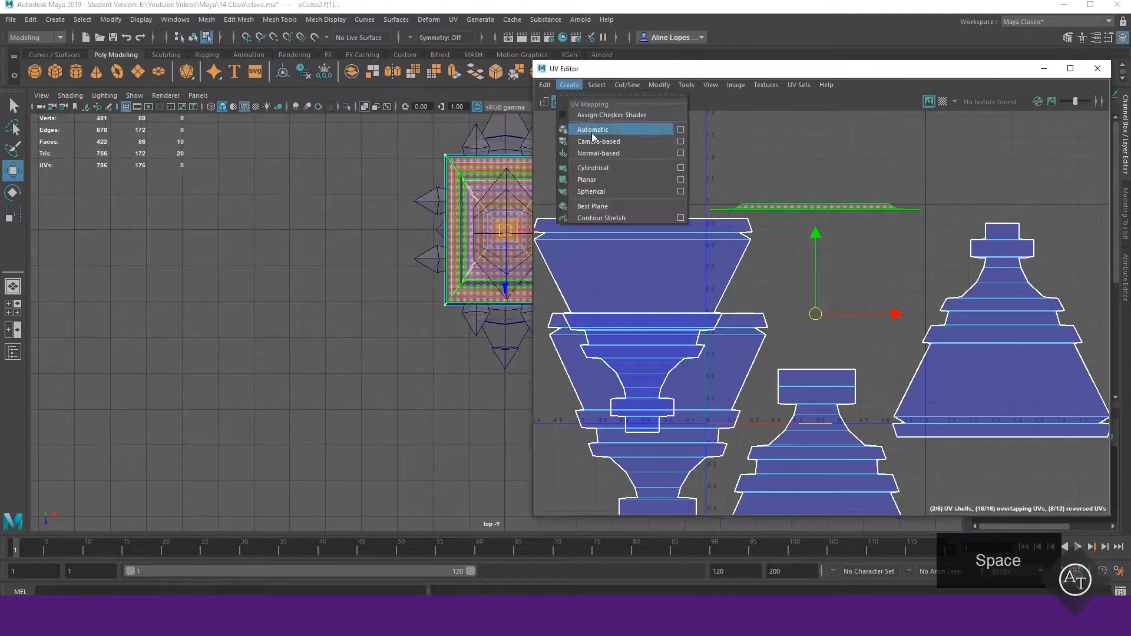
left_click(594, 129)
right_click(855, 285, "shift")
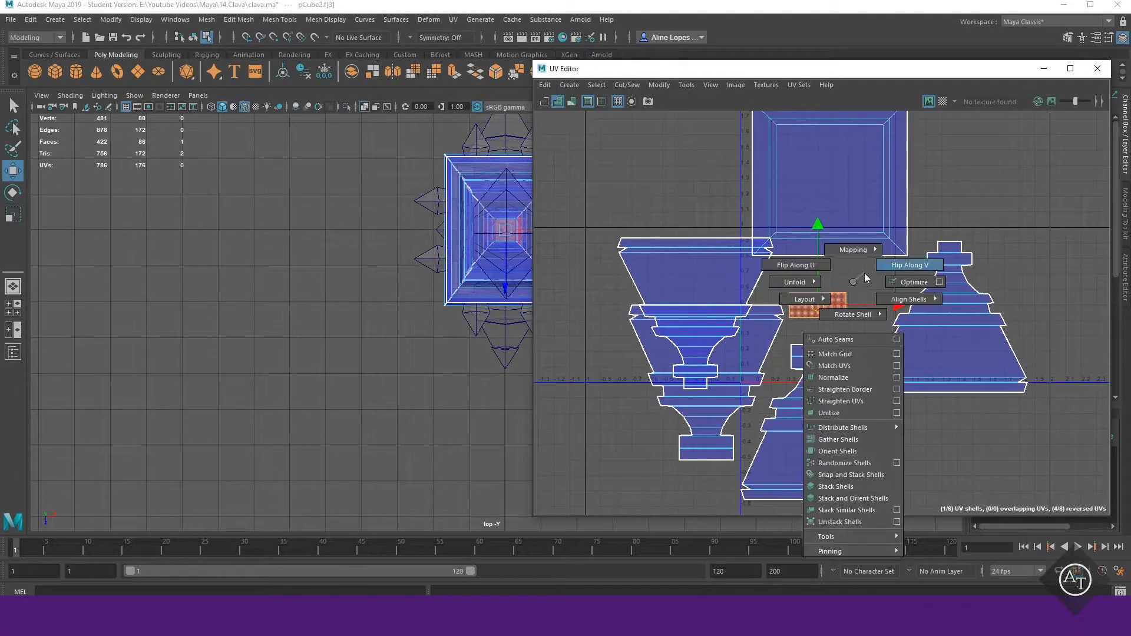
left_click(864, 274)
- Scale all of the club body's UV shells down together to fit inside the UV tile
key("space")
key("space")
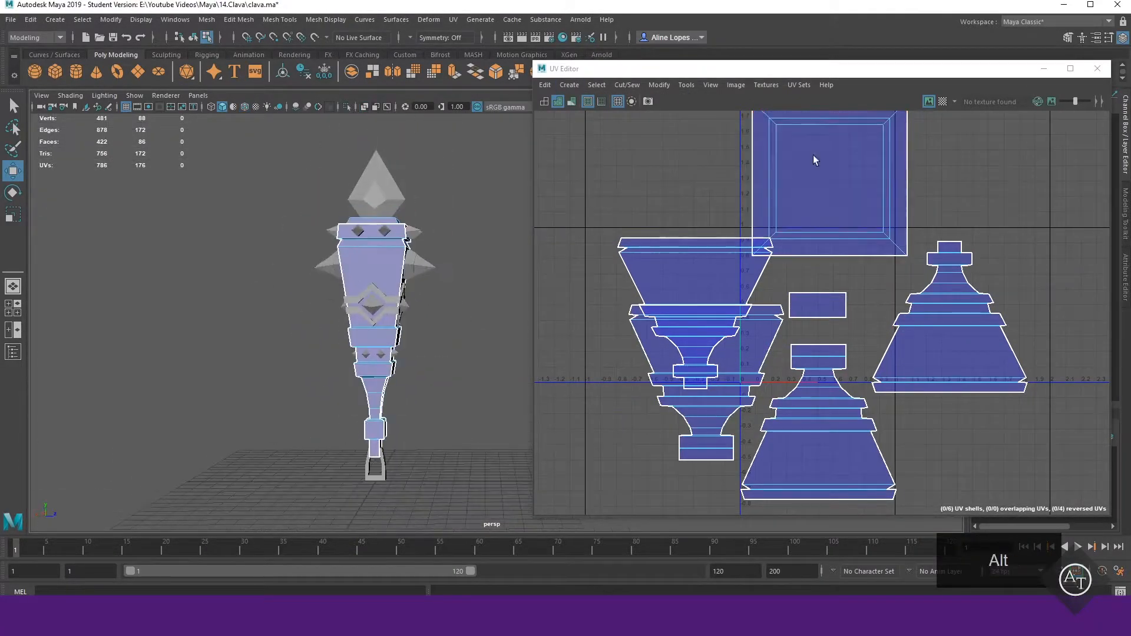
left_click_drag(676, 196, 678, 198)
key("r")
left_click_drag(822, 298, 746, 296)
scroll(707, 371, "up", 4)
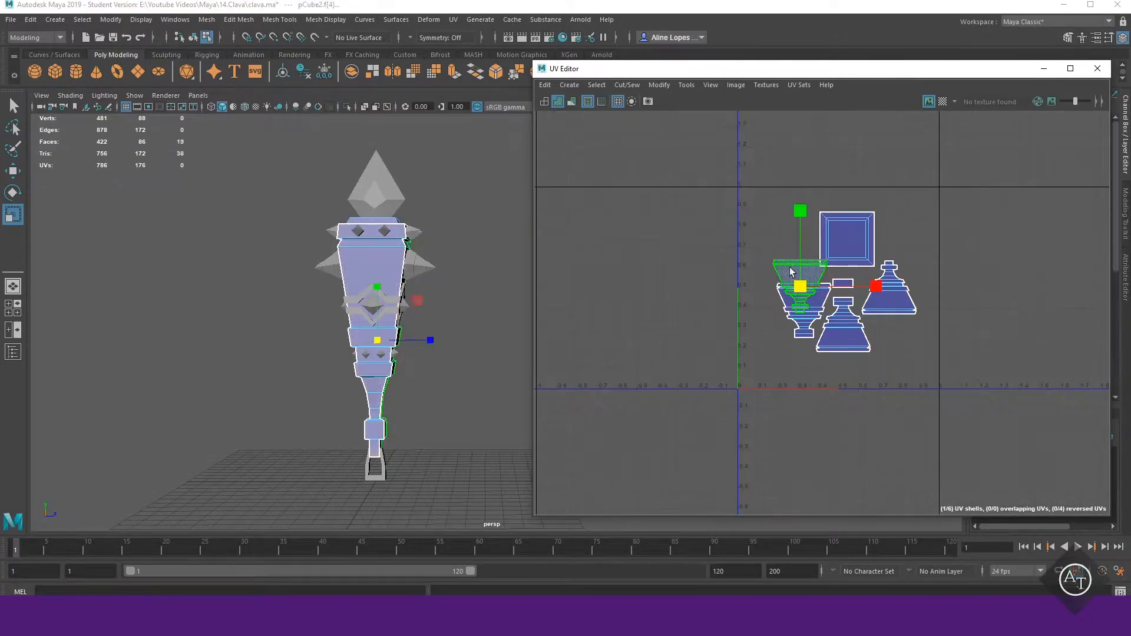
- Spread the body's UV shells apart within the tile and display the checker map on the model
left_click_drag(805, 354, 732, 392)
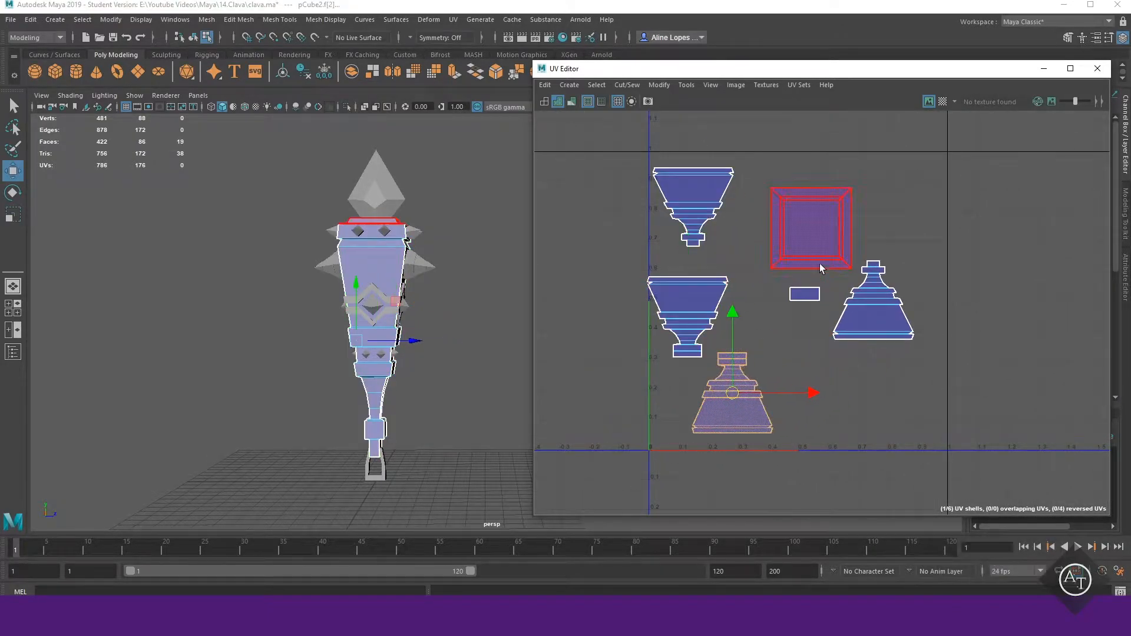
left_click_drag(811, 228, 833, 201)
left_click(873, 300)
left_click(943, 101)
right_click_drag(448, 336, 445, 352, "alt")
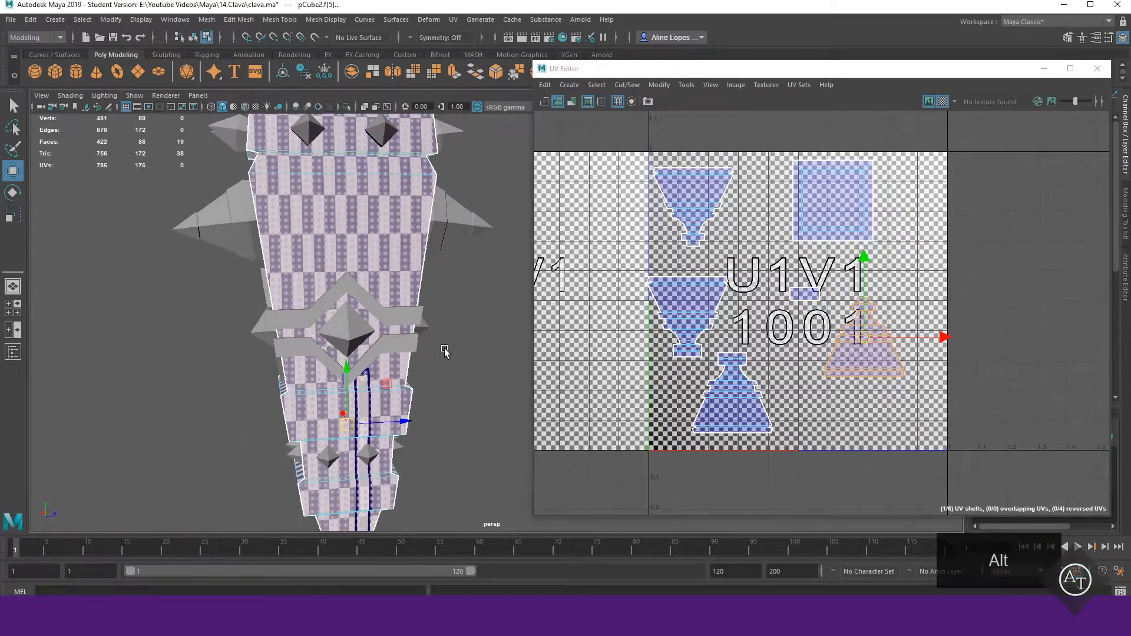
- Stretch the two upward-tapering body shells tall and narrow until their checkers look square, and place them side by side
left_click_drag(940, 339, 936, 287)
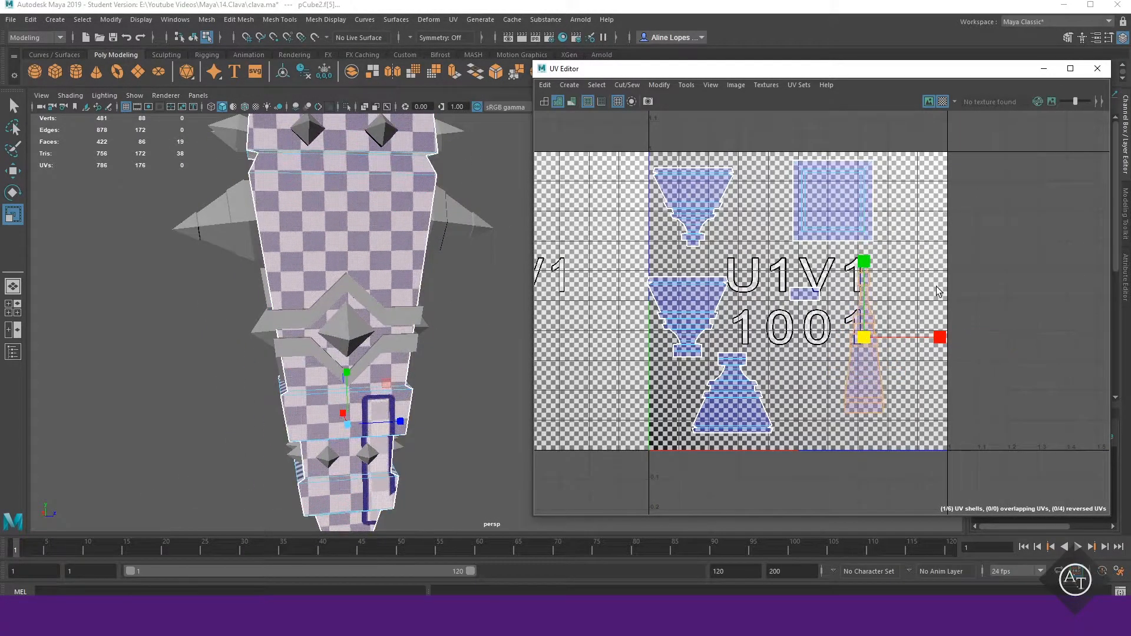
left_click(733, 401)
left_click_drag(448, 353, 391, 352, "alt")
right_click_drag(391, 353, 407, 353, "alt")
left_click_drag(810, 401, 806, 368)
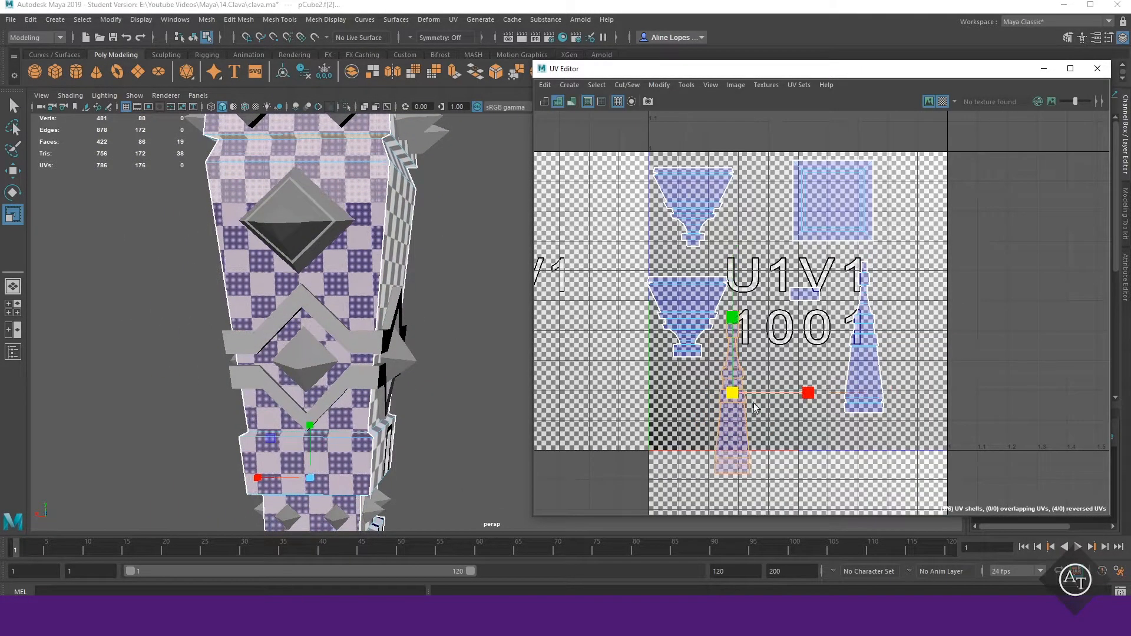
key("w")
left_click_drag(733, 394, 820, 347)
- Reshape the two downward-tapering body shells to tall, narrow proportions so their checkers match the other sides
left_click(693, 195)
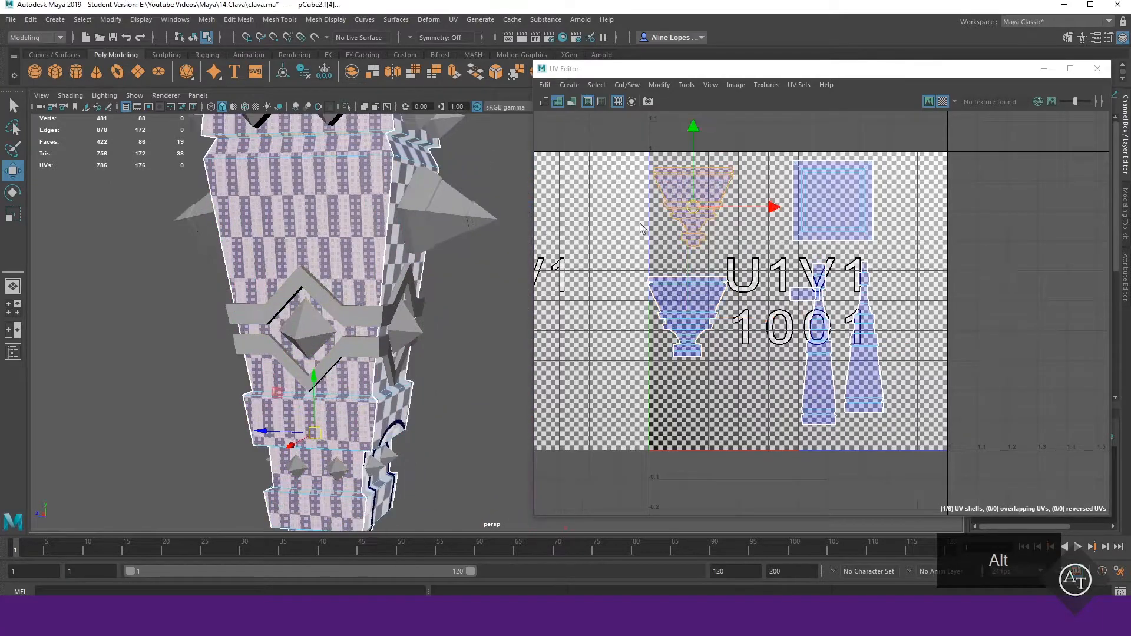
left_click_drag(774, 208, 766, 338)
key("w")
left_click_drag(350, 315, 366, 312, "alt")
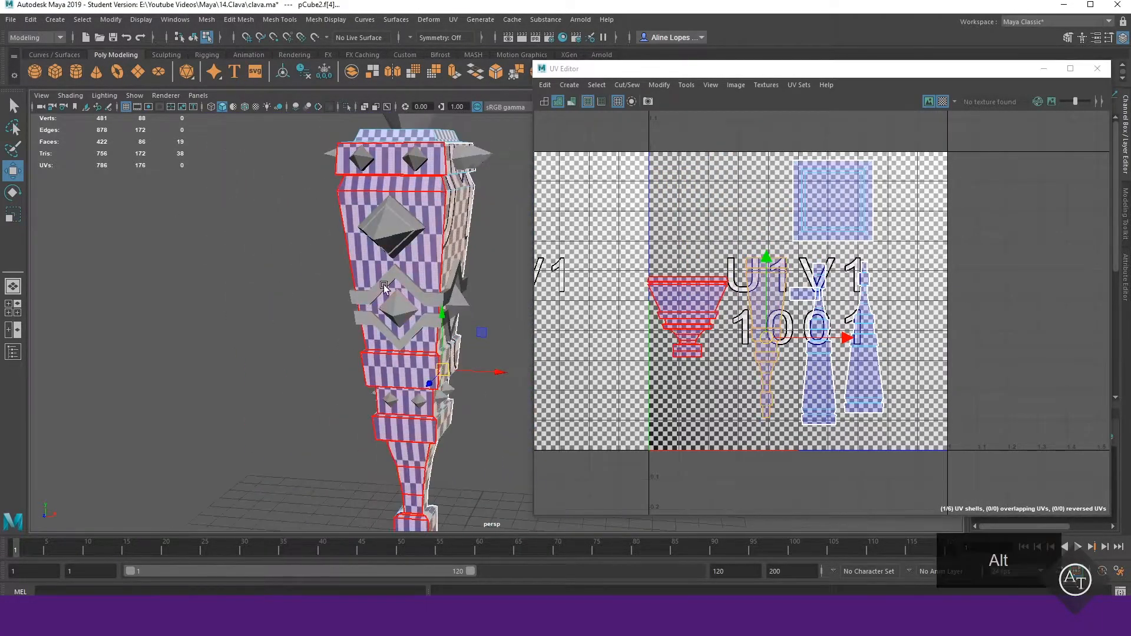
scroll(354, 295, "up", 5)
left_click(688, 319)
key("r")
left_click_drag(727, 317, 765, 287)
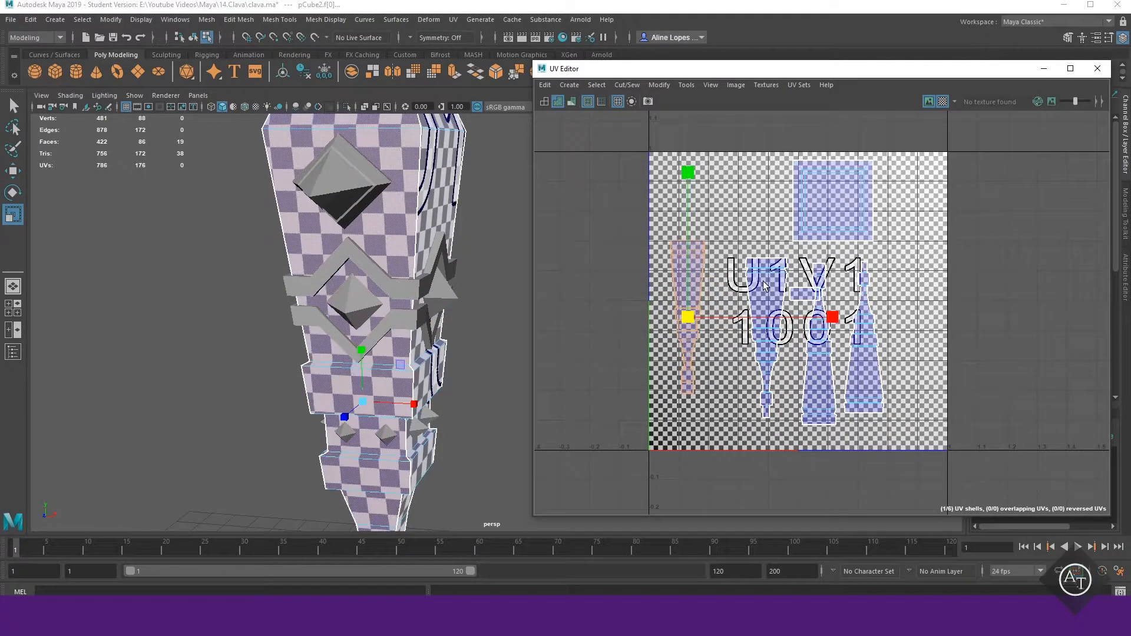
- Pack the four long body shells in an alternating row in the lower-left corner of the UV tile
key("w")
left_click_drag(688, 318, 669, 359)
left_click(763, 342)
left_click_drag(761, 330, 712, 361)
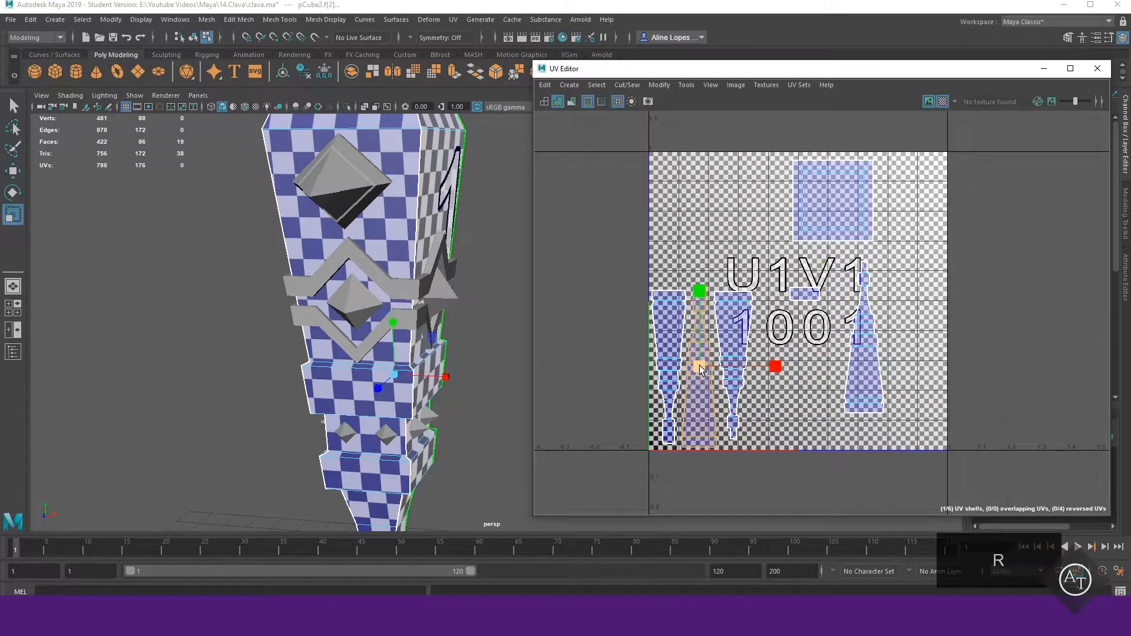
left_click_drag(733, 365, 729, 368)
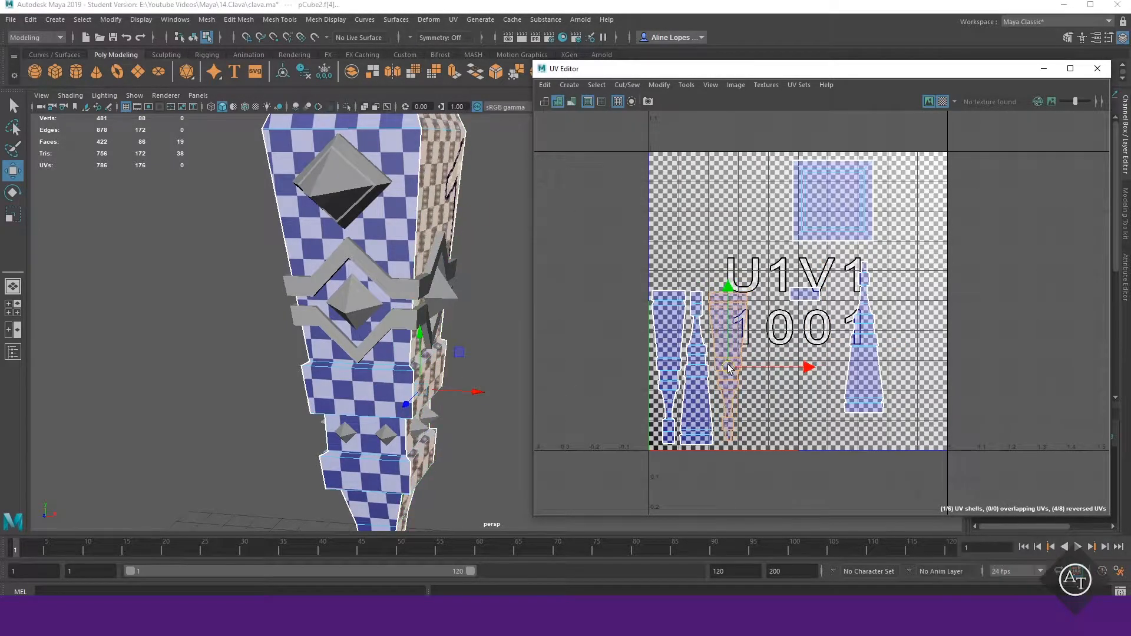
- Adjust the body's small bottom-face shell and place it in the gap beside the first long shell
left_click(805, 293)
left_click_drag(412, 330, 472, 348, "alt")
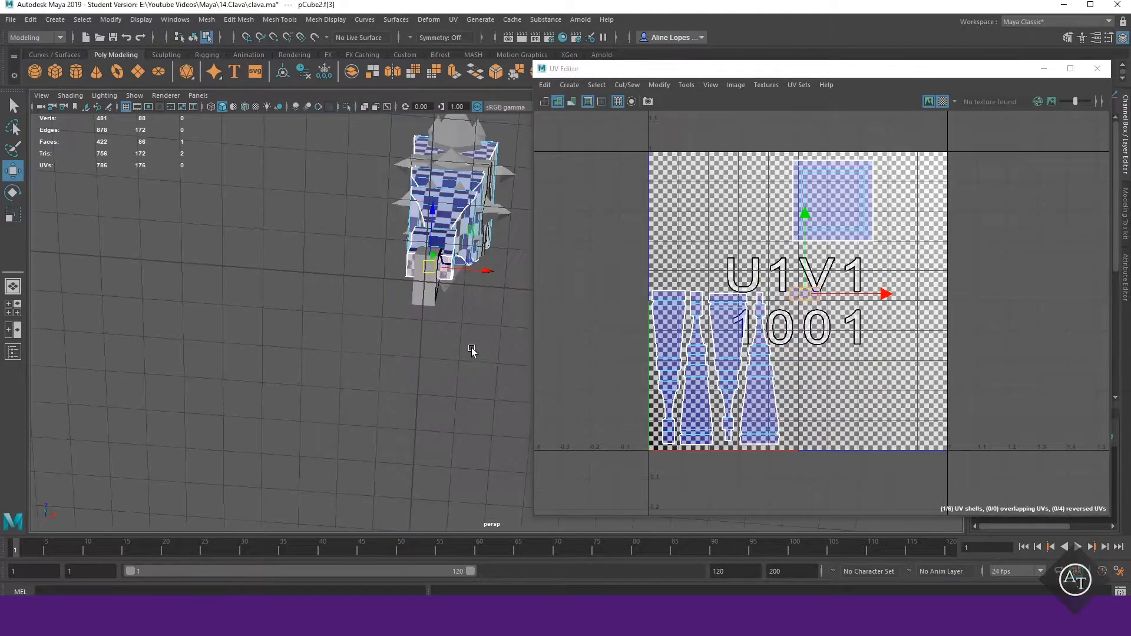
right_click_drag(471, 349, 507, 318, "alt")
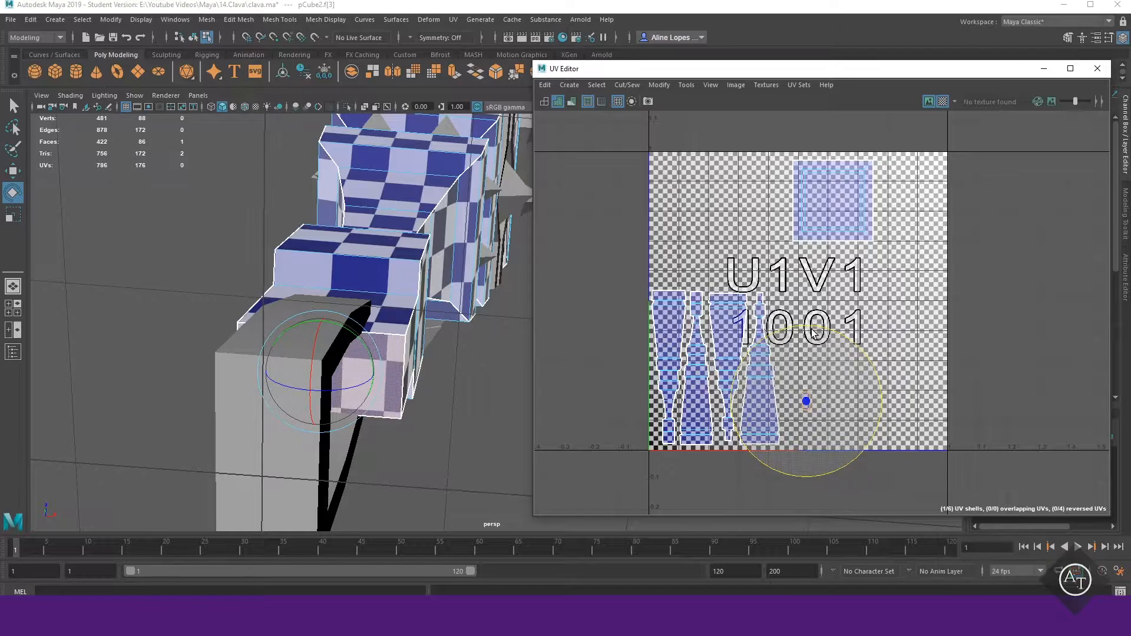
key("w")
scroll(807, 426, "up", 3)
left_click_drag(799, 380, 788, 427)
middle_click_drag(707, 422, 904, 399, "alt")
left_click_drag(990, 401, 670, 395)
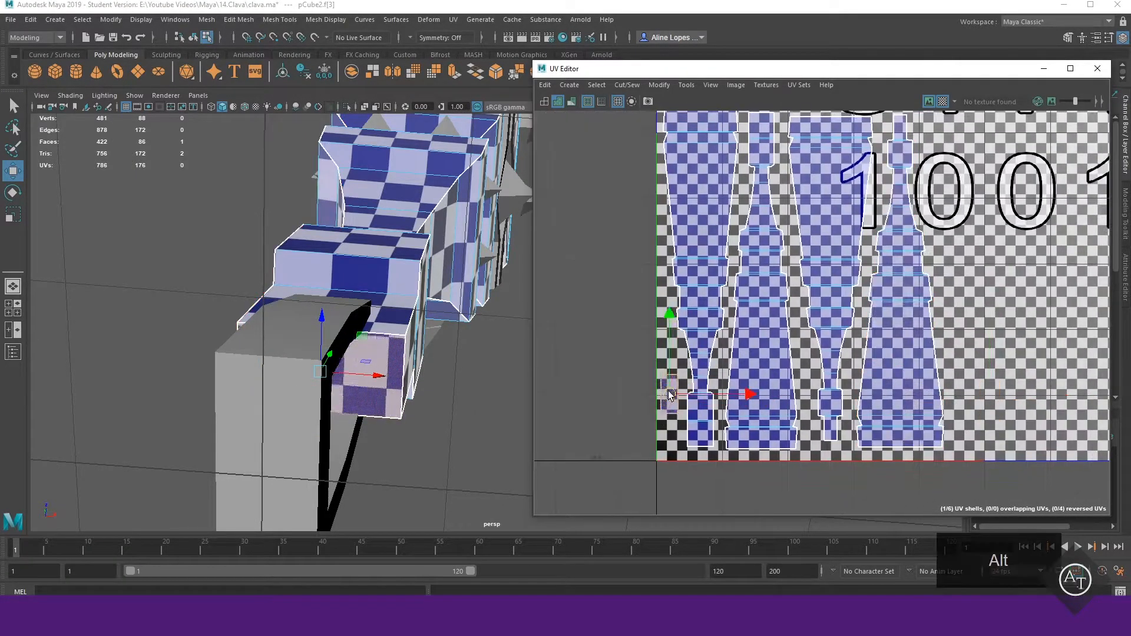
- Scale down the body's square top-face shell and place it directly above the row of long shells
right_click_drag(946, 305, 882, 253, "alt")
left_click(882, 254)
left_click_drag(471, 330, 413, 383, "alt")
key("r")
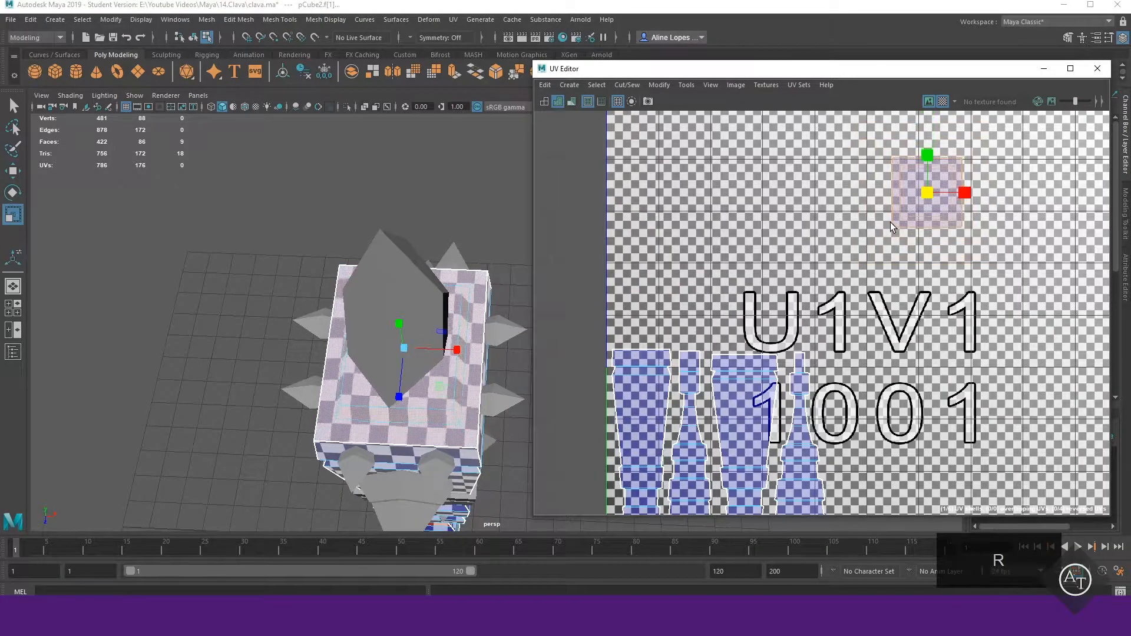
key("w")
left_click_drag(894, 224, 656, 278)
- Compare the checker pattern on the crystal and club body, and return to object mode
left_click_drag(472, 448, 219, 385, "alt")
left_click_drag(371, 366, 440, 376, "alt")
right_click_drag(437, 232, 495, 216)
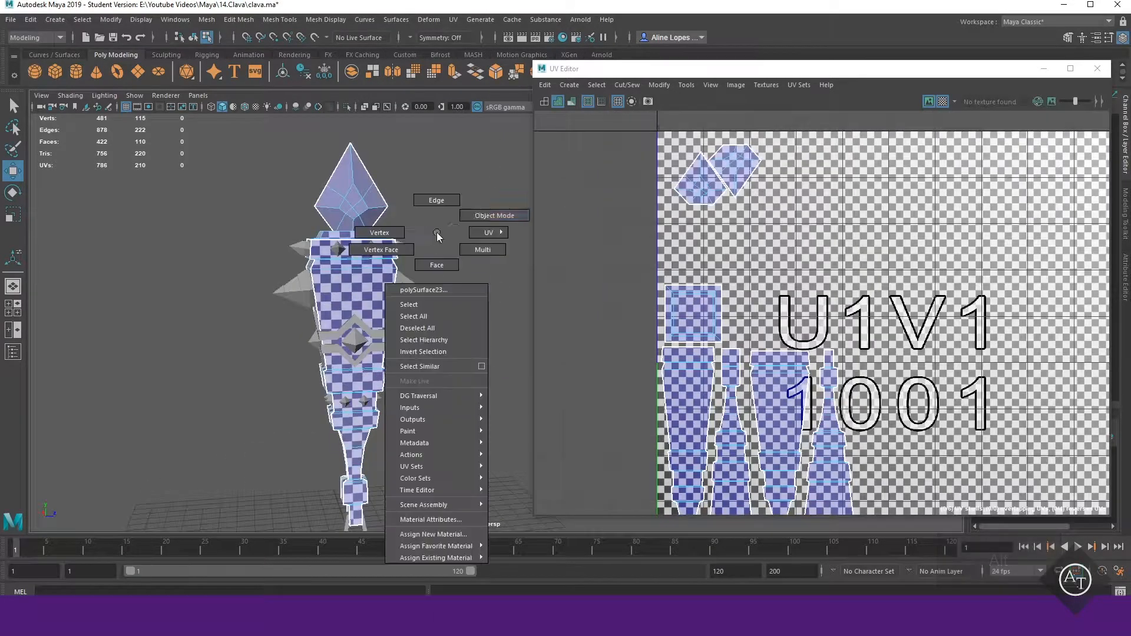
left_click(453, 354)
- Select the loop at the base of the club and project its UVs with a camera-based projection from the side view
middle_click_drag(401, 390, 428, 250, "alt")
left_click(379, 408)
scroll(379, 412, "up", 4)
middle_click_drag(365, 423, 440, 296, "alt")
left_click_drag(439, 295, 468, 283, "alt")
right_click_drag(470, 237, 470, 203)
scroll(432, 341, "up", 4)
middle_click_drag(432, 340, 492, 373, "alt")
scroll(396, 321, "down", 1)
right_click_drag(423, 259, 394, 297)
key("space")
key("space")
scroll(379, 417, "down", 3)
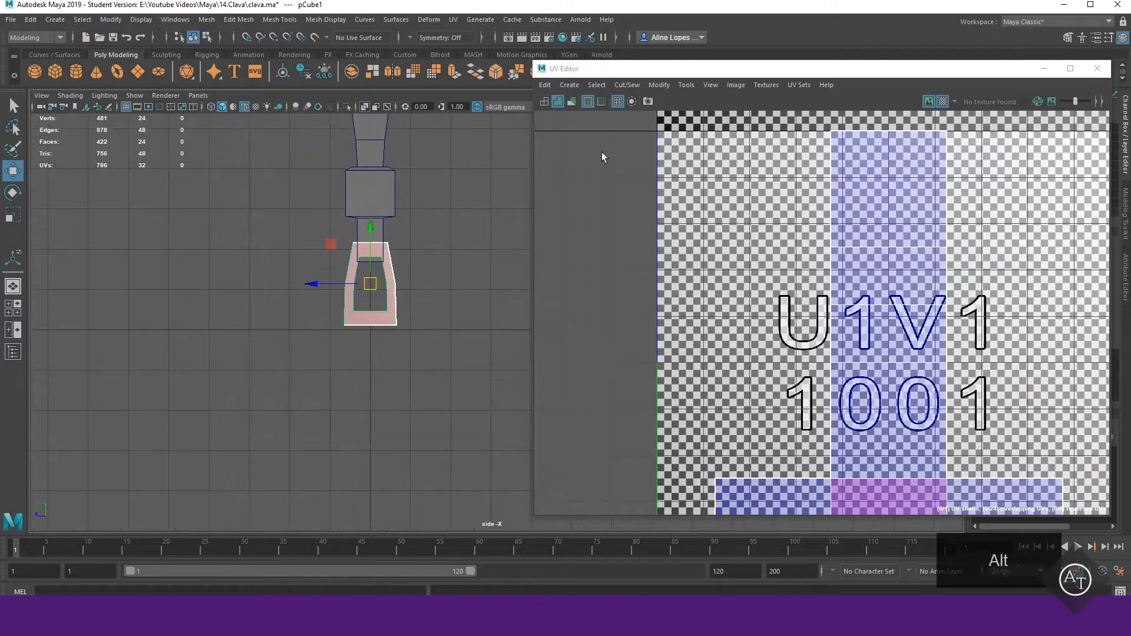
left_click(569, 85)
left_click(595, 142)
- Scale the loop's projected UV shell down to a small size at the centre of the tile
right_click_drag(758, 163, 697, 173)
scroll(394, 436, "up", 6)
middle_click_drag(325, 379, 439, 368, "alt")
key("r")
left_click_drag(853, 294, 802, 333)
left_click_drag(854, 219, 860, 166)
left_click_drag(853, 294, 806, 328)
- Cut the loop's UVs along its inner and outer border edges to separate the two broad faces from the thickness faces
right_click_drag(434, 228, 424, 260)
key("space")
key("space")
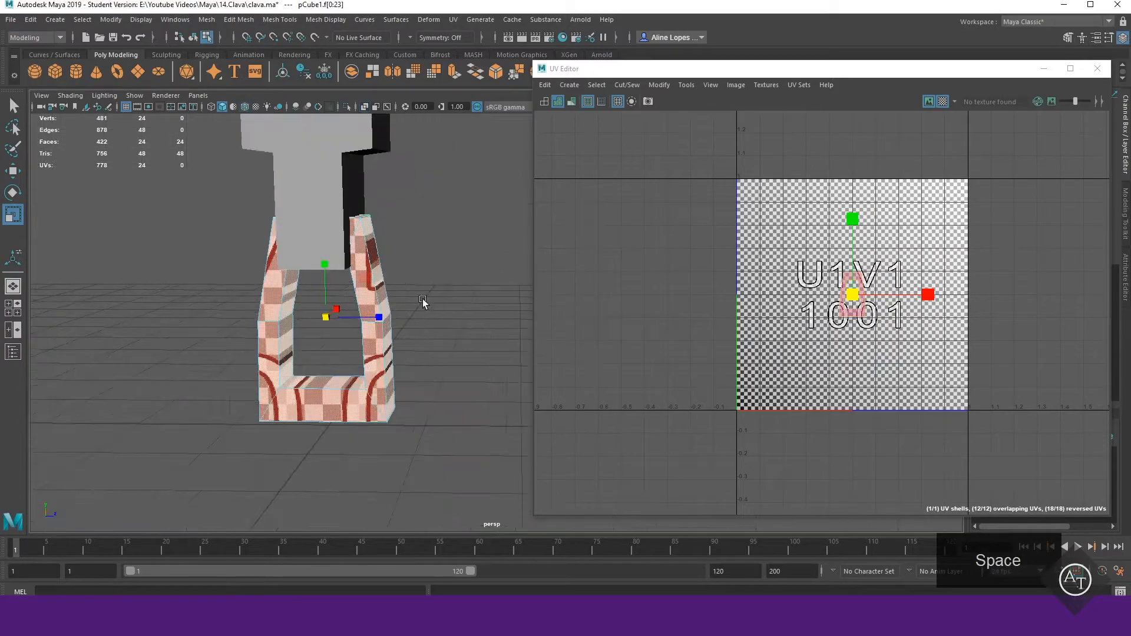
left_click(423, 324)
left_click_drag(423, 324, 380, 264, "alt")
right_click_drag(734, 280, 700, 293, "shift")
left_click_drag(354, 334, 452, 312, "alt")
middle_click_drag(391, 388, 417, 363, "alt")
left_click_drag(417, 364, 314, 257, "alt")
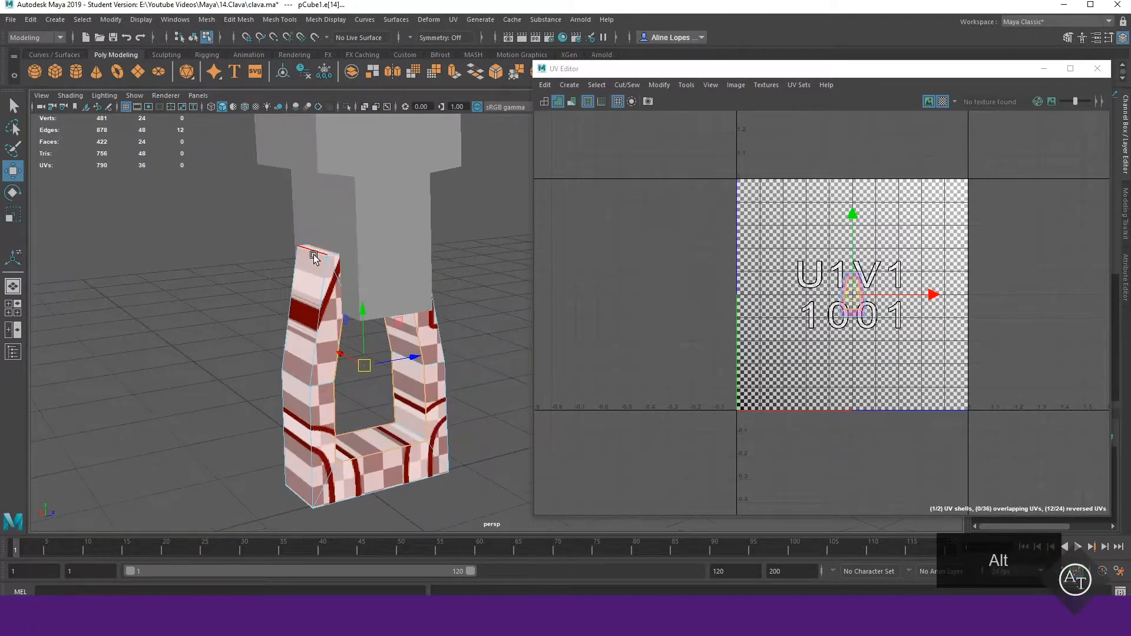
right_click_drag(733, 318, 698, 334, "shift")
left_click(403, 428)
left_click_drag(405, 428, 431, 402, "alt")
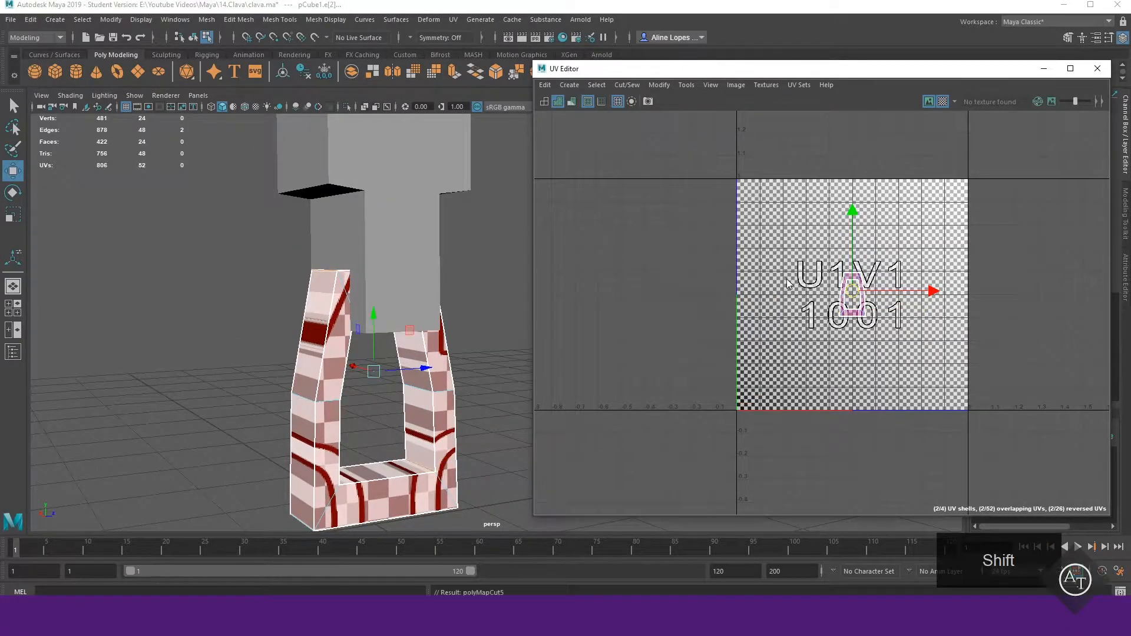
key("ctrl+z")
- Separate the two broad-face shells of the loop, flip the reversed one upside down and set them side by side
right_click_drag(722, 264, 708, 258)
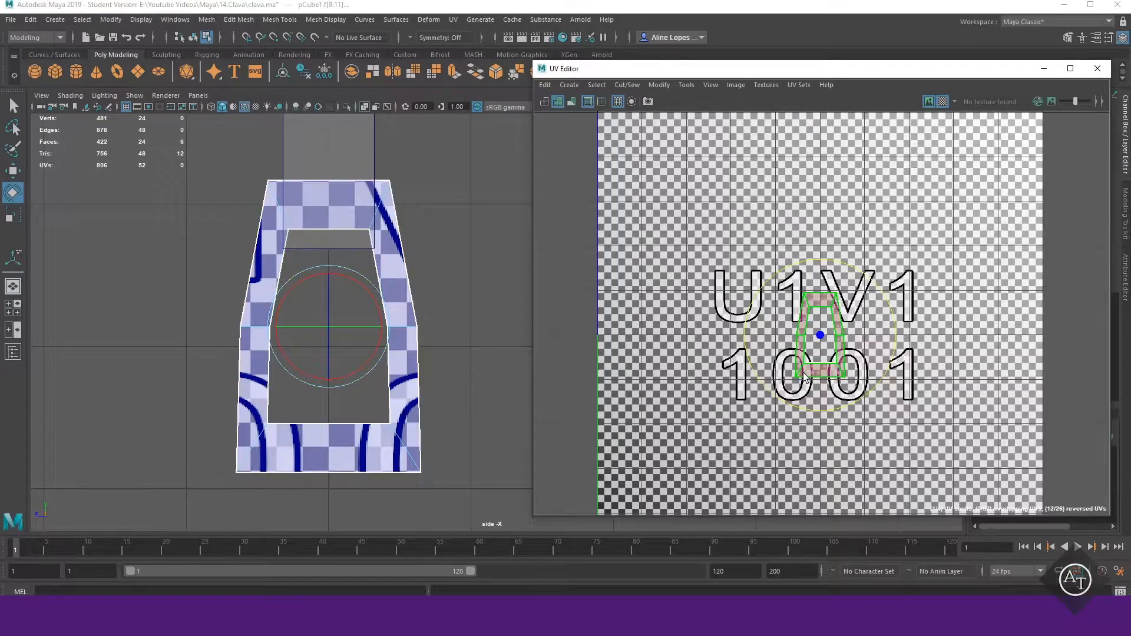
left_click_drag(752, 351, 709, 350)
right_click(749, 303, "shift")
right_click_drag(768, 286, 784, 285, "shift")
left_click(803, 335)
left_click_drag(821, 335, 764, 345)
- Select the loop's upright thickness faces, project them camera-based from the front view, then scale the shells down and move them aside
left_click(640, 399)
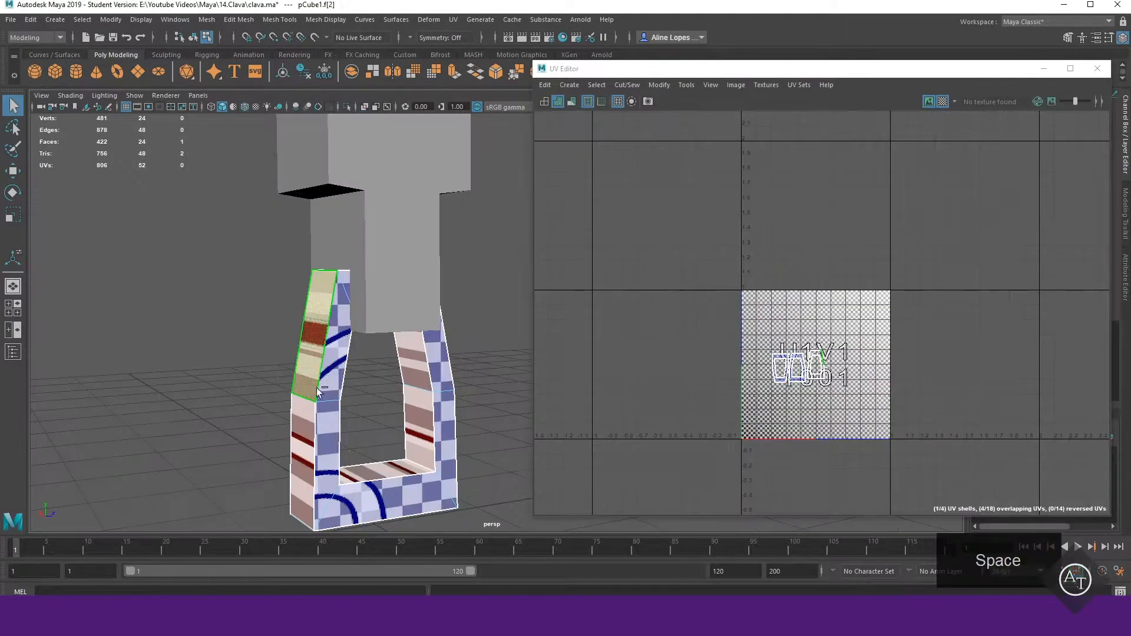
left_click_drag(406, 418, 328, 343, "alt")
key("space")
key("space")
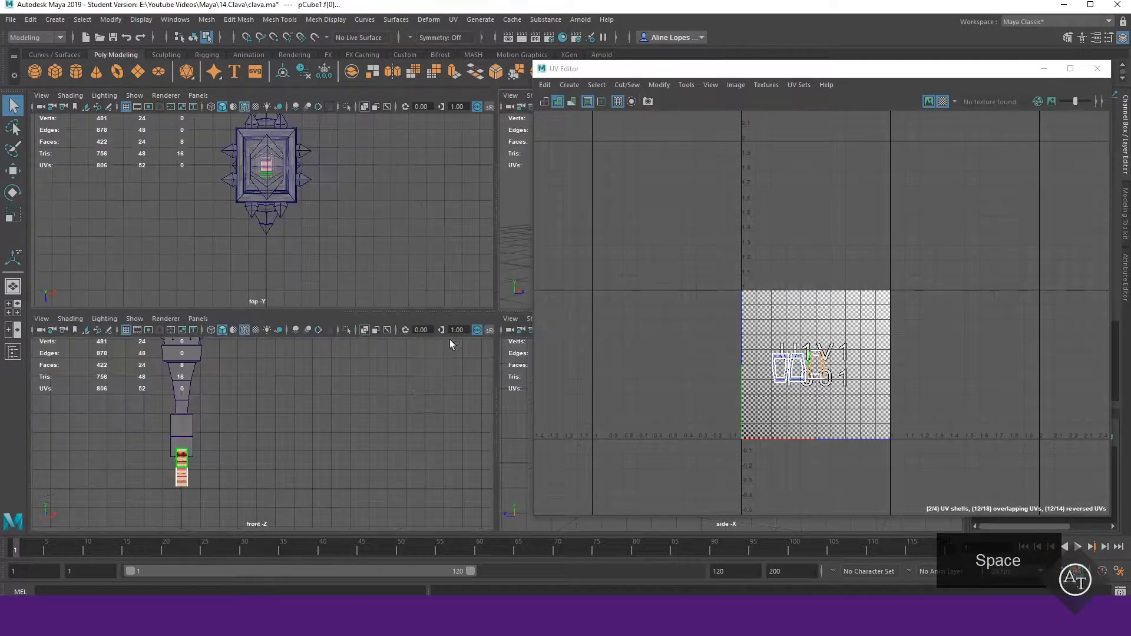
scroll(816, 389, "up", 4)
left_click_drag(888, 335, 845, 335)
scroll(291, 417, "up", 5)
middle_click_drag(290, 416, 646, 214, "alt")
left_click_drag(818, 334, 787, 372)
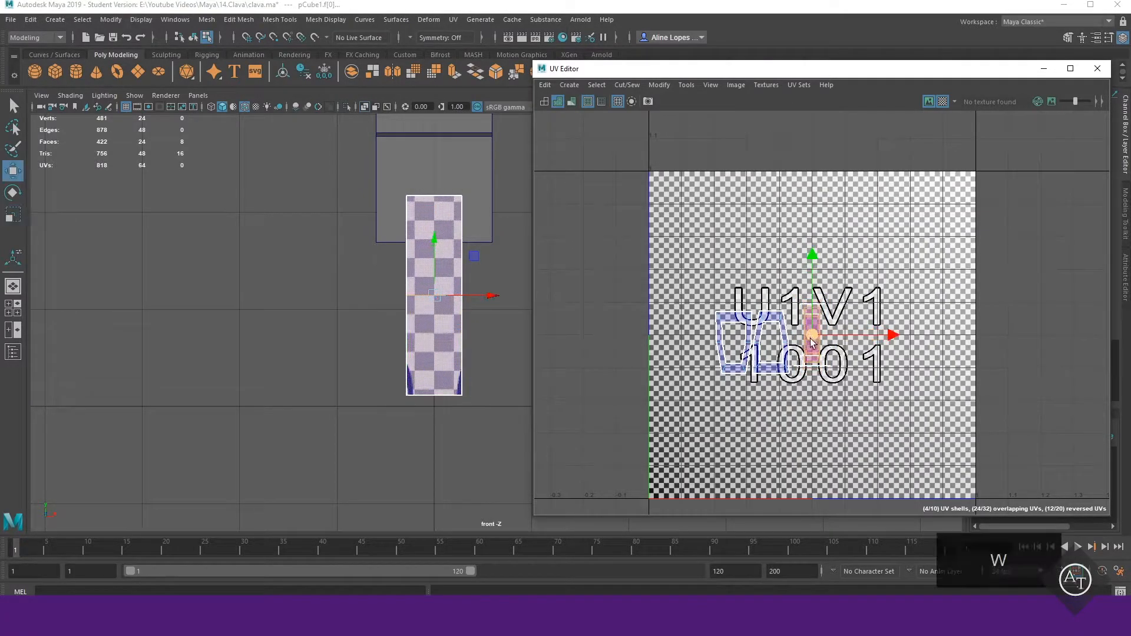
left_click(472, 304)
- Select the loop's horizontal thickness faces and project them with a camera-based projection from the top view
key("space")
key("space")
left_click(383, 420)
left_click_drag(383, 420, 377, 330, "alt")
left_click(366, 459, "shift")
left_click_drag(448, 248, 421, 336, "alt")
left_click(380, 176, "shift")
key("space")
key("space")
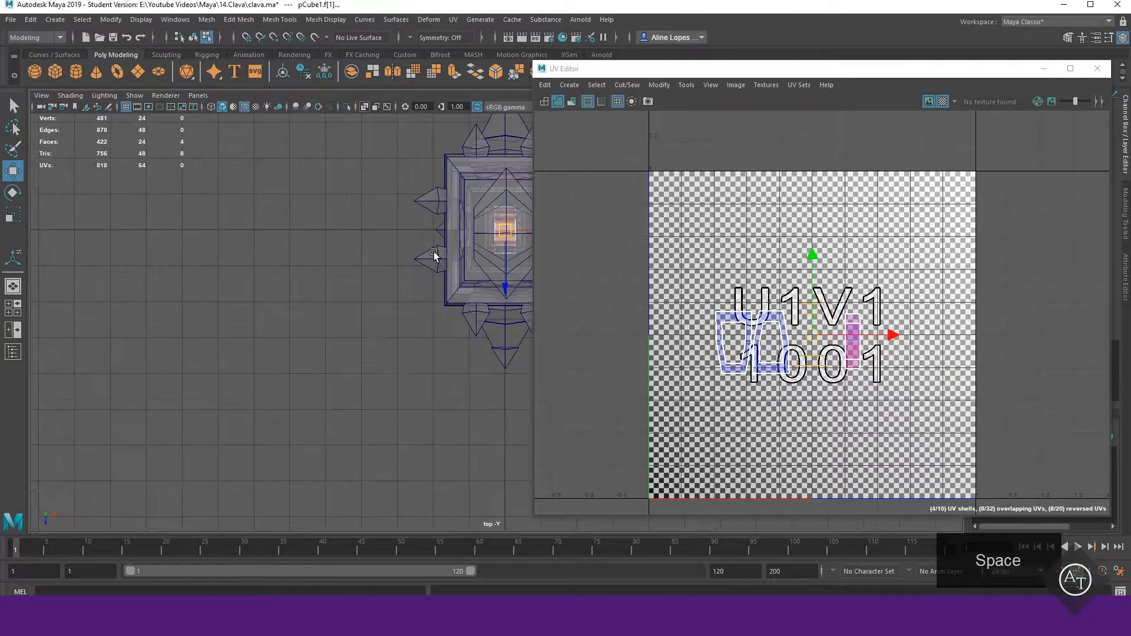
left_click(567, 84)
left_click(610, 182)
- Scale down the shells of the loop's horizontal faces until their checker squares match the neighbouring faces
key("space")
key("space")
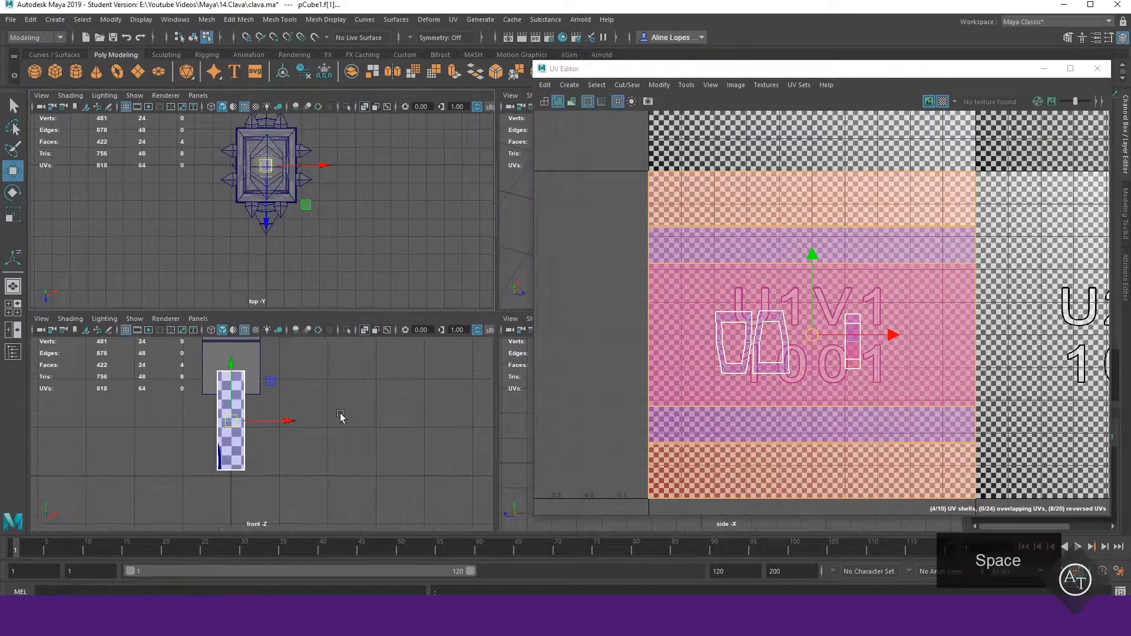
left_click_drag(462, 329, 488, 250, "alt")
key("r")
left_click_drag(858, 338, 854, 336)
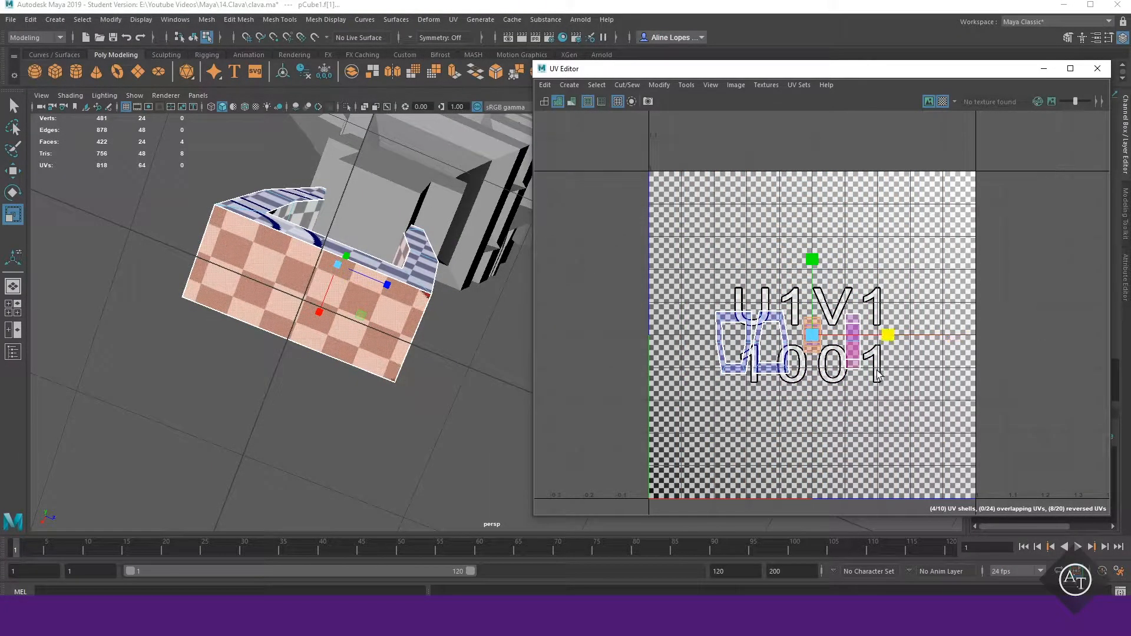
- Separate the overlapping shells of the loop's thickness faces and flip the reversed ones
scroll(891, 366, "up", 3)
left_click(803, 293)
left_click(809, 330)
key("w")
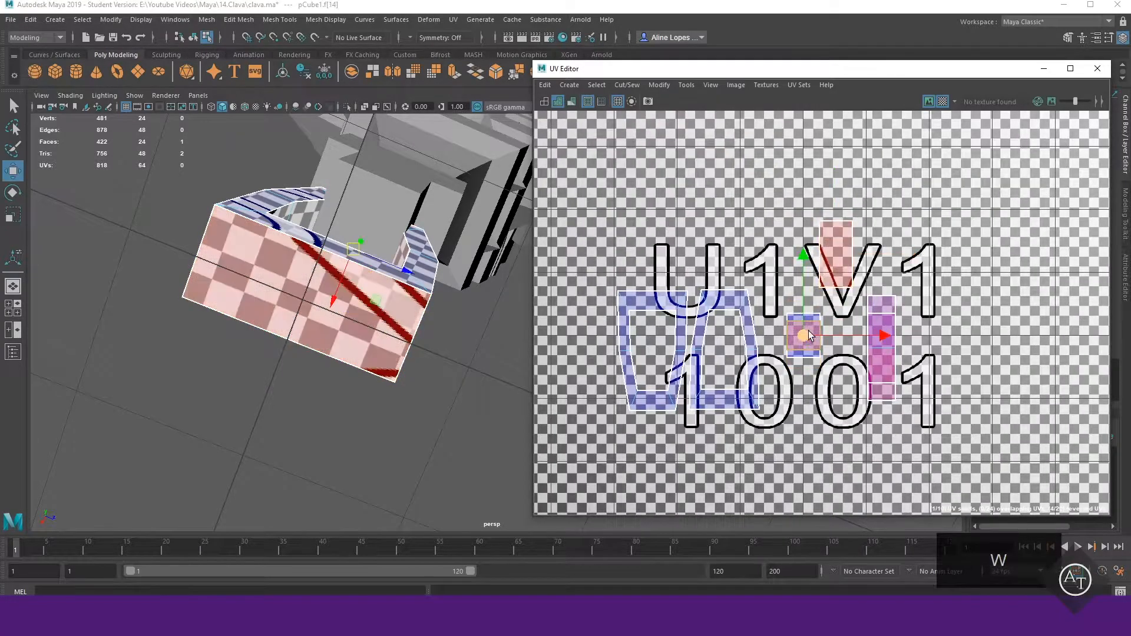
right_click_drag(804, 210, 922, 179, "shift")
left_click(831, 238)
left_click(905, 253)
right_click_drag(884, 214, 947, 213, "shift")
left_click(922, 401)
left_click(890, 247)
scroll(441, 337, "down", 3)
- Select the shared edges of the loop's thickness faces and sew their shells together into two long strips
left_click_drag(442, 338, 472, 401, "alt")
right_click_drag(480, 300, 480, 269)
left_click(419, 401)
left_click(375, 377, "shift")
left_click_drag(420, 400, 417, 290, "alt")
left_click(402, 243, "shift")
right_click_drag(709, 221, 712, 248, "shift")
left_click_drag(412, 307, 472, 330, "alt")
right_click_drag(730, 231, 728, 200, "shift")
left_click(784, 383)
scroll(784, 384, "down", 4)
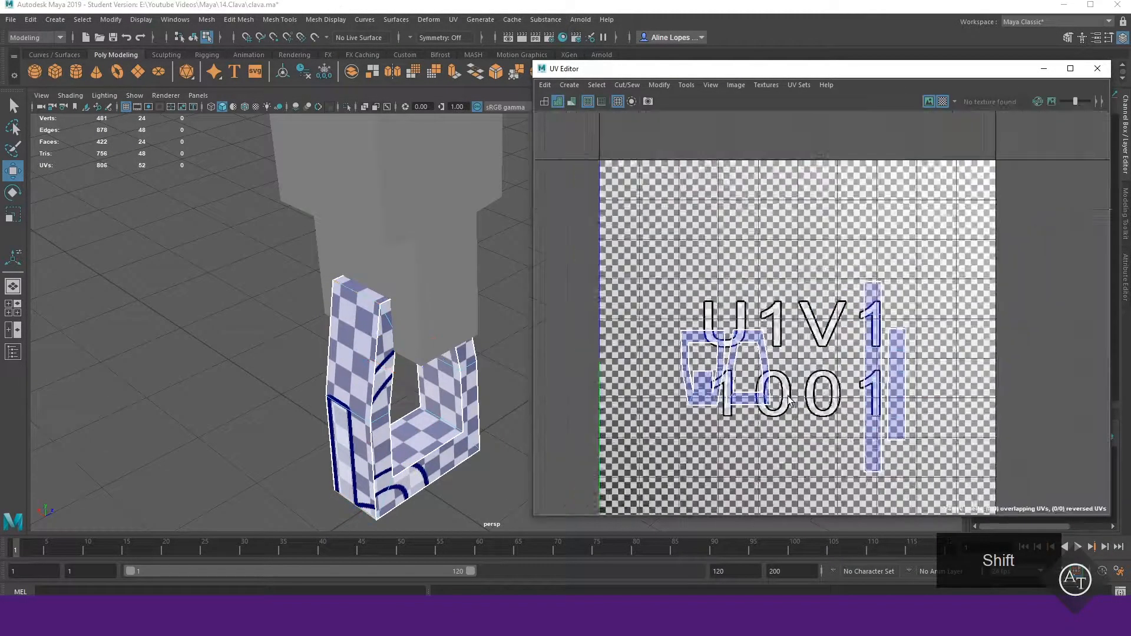
- Cut the stray square face out of the first broad loop shell, then move and sew it onto its strip
scroll(711, 407, "up", 6)
left_click(757, 324)
right_click_drag(776, 399, 738, 414, "shift")
left_click(776, 323, "shift")
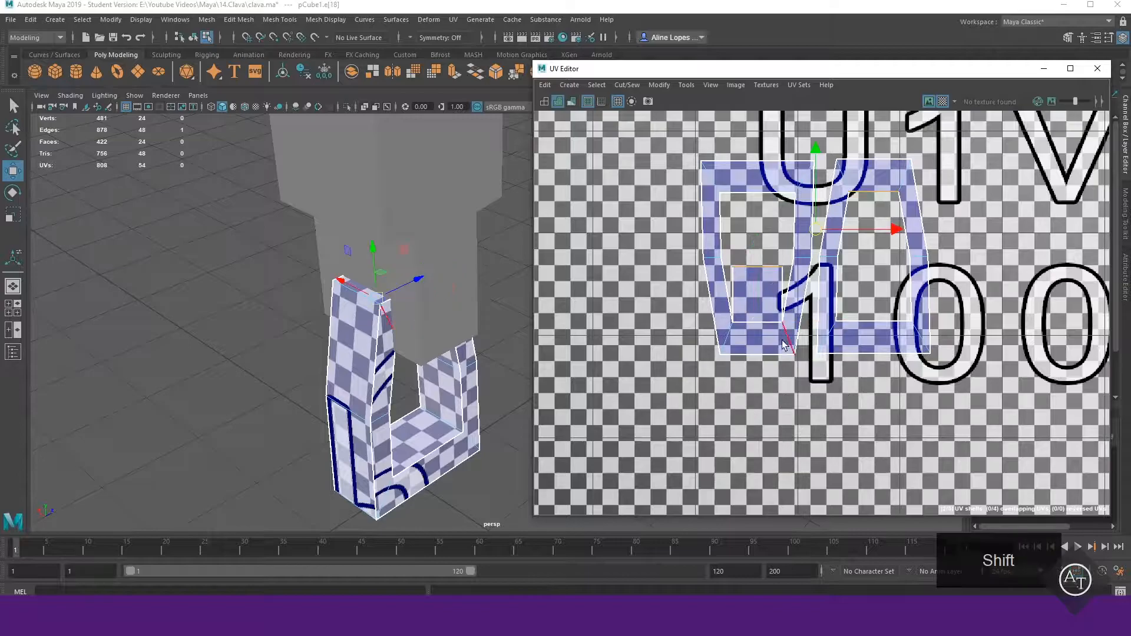
middle_click_drag(772, 291, 643, 294, "alt")
right_click_drag(897, 329, 896, 292, "shift")
scroll(888, 347, "down", 7)
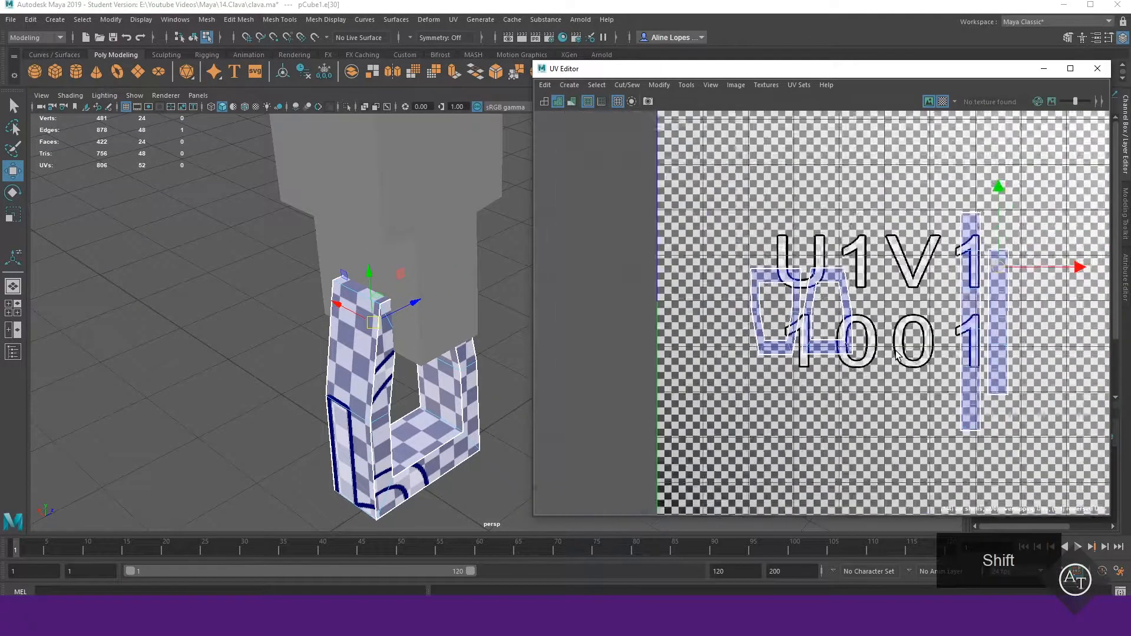
- Scale down all four loop shells together and move them to the lower part of the tile
middle_click_drag(889, 376, 861, 387, "alt")
left_click(861, 387)
scroll(861, 387, "up", 3)
scroll(876, 370, "down", 3)
key("r")
left_click_drag(862, 333, 878, 390)
key("w")
left_click_drag(460, 389, 342, 394, "alt")
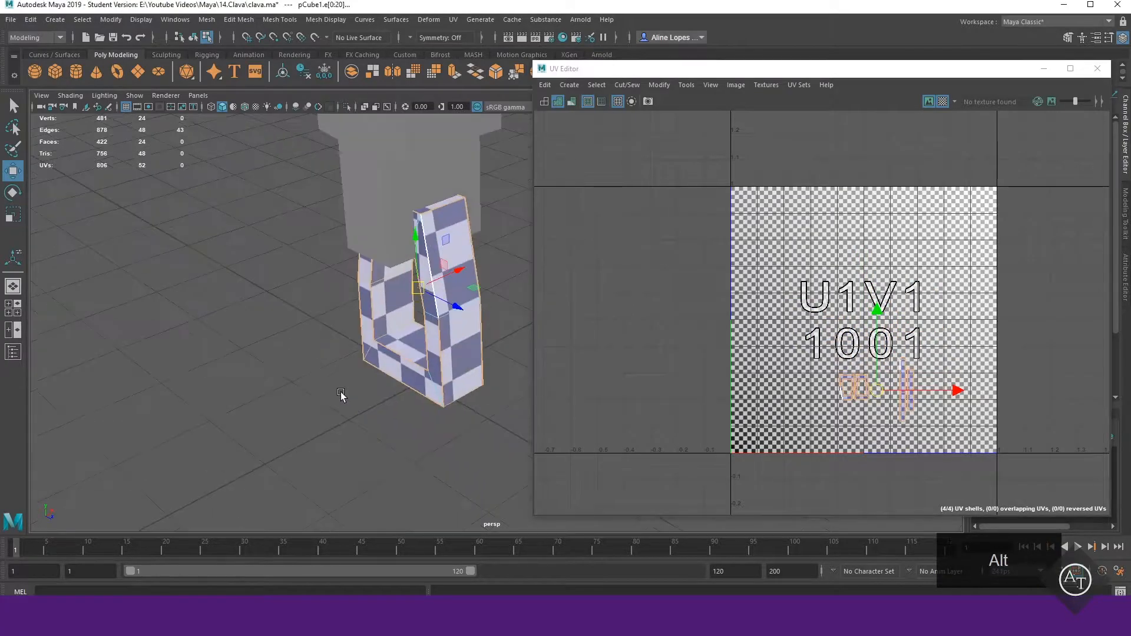
- Select the loop together with the club body and place the two broad loop shells beside the last long body shell
scroll(854, 401, "up", 4)
left_click(854, 401)
scroll(446, 382, "down", 5)
left_click_drag(518, 365, 434, 260)
right_click_drag(376, 260, 426, 239)
left_click(426, 239)
left_click_drag(426, 239, 518, 330)
scroll(773, 383, "down", 1)
scroll(917, 404, "up", 1)
middle_click_drag(917, 404, 865, 366, "alt")
scroll(875, 432, "up", 2)
right_click_drag(884, 219, 833, 202)
left_click(796, 259)
left_click_drag(783, 277, 811, 358)
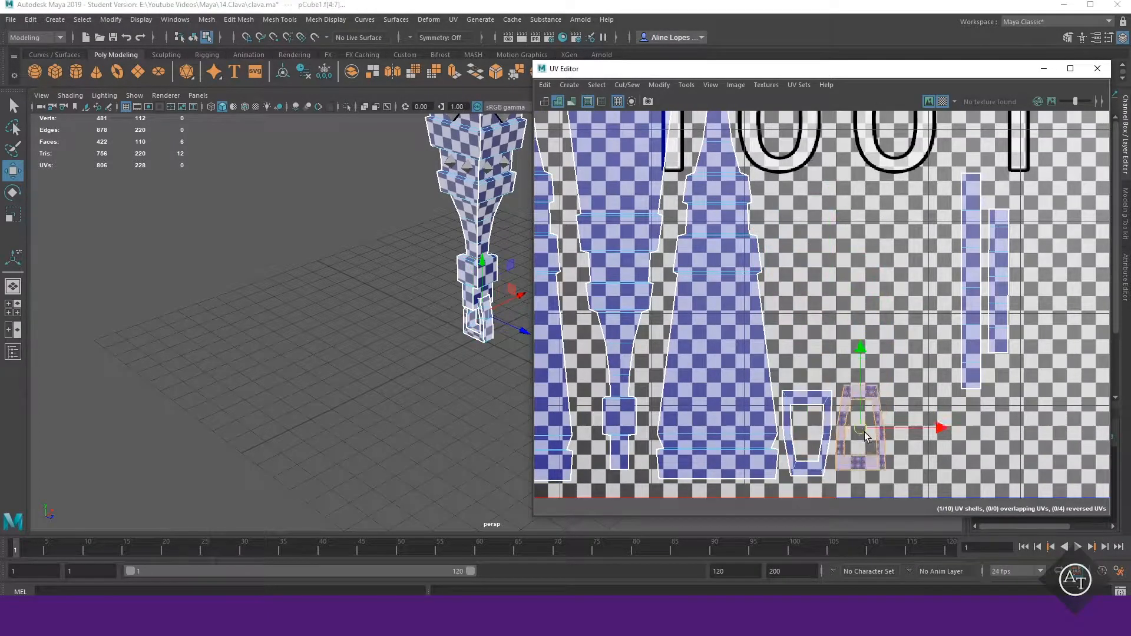
- Move the loop's two narrow strip shells next to the packed loop shells
left_click(907, 380)
scroll(865, 380, "down", 2)
middle_click_drag(825, 413, 789, 391, "alt")
left_click_drag(884, 247, 815, 321)
key("e")
key("w")
left_click_drag(894, 348, 932, 407)
left_click(896, 355)
scroll(822, 242, "down", 3)
middle_click_drag(822, 242, 822, 393, "alt")
scroll(401, 237, "down", 3)
- Select the faces of the small side-facing spikes on the club's narrow band and project them camera-based from the side view
middle_click_drag(401, 238, 368, 335, "alt")
left_click_drag(368, 335, 394, 369, "alt")
scroll(432, 342, "up", 5)
right_click_drag(492, 291, 503, 326)
left_click(454, 305)
double_click(436, 307)
double_click(455, 303, "shift")
left_click_drag(236, 348, 348, 355, "alt")
double_click(304, 312, "shift")
key("space")
key("space")
middle_click_drag(508, 407, 394, 551, "alt")
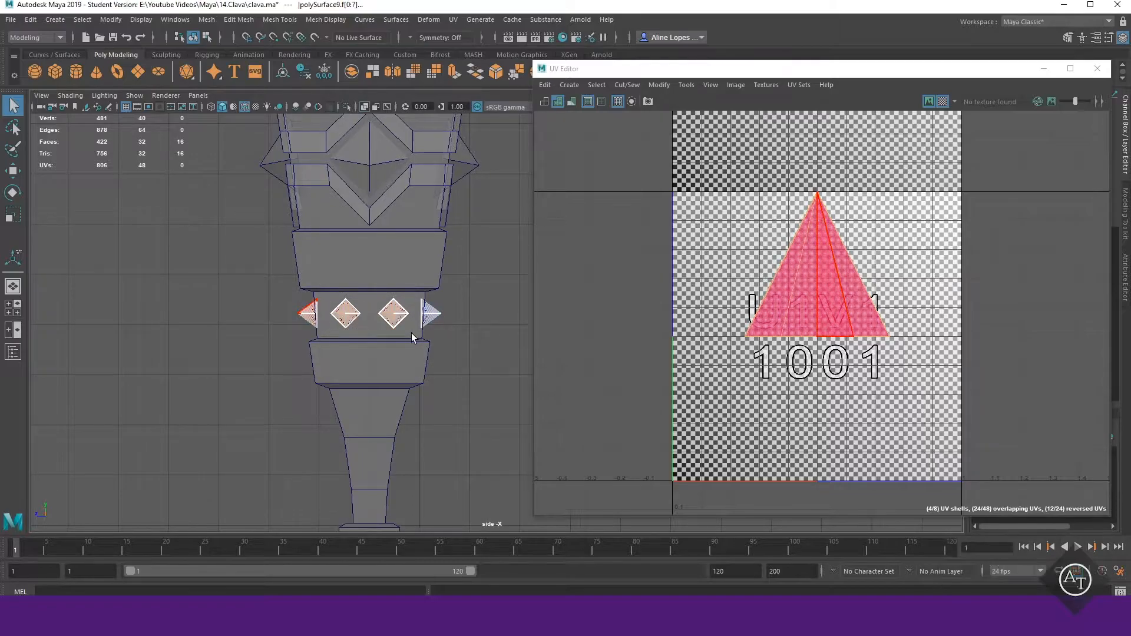
left_click(569, 84)
left_click(585, 143)
- Scale the side-facing spikes' projected UV shells down into small diamonds with square checkers
scroll(434, 355, "up", 6)
middle_click_drag(182, 355, 374, 376, "alt")
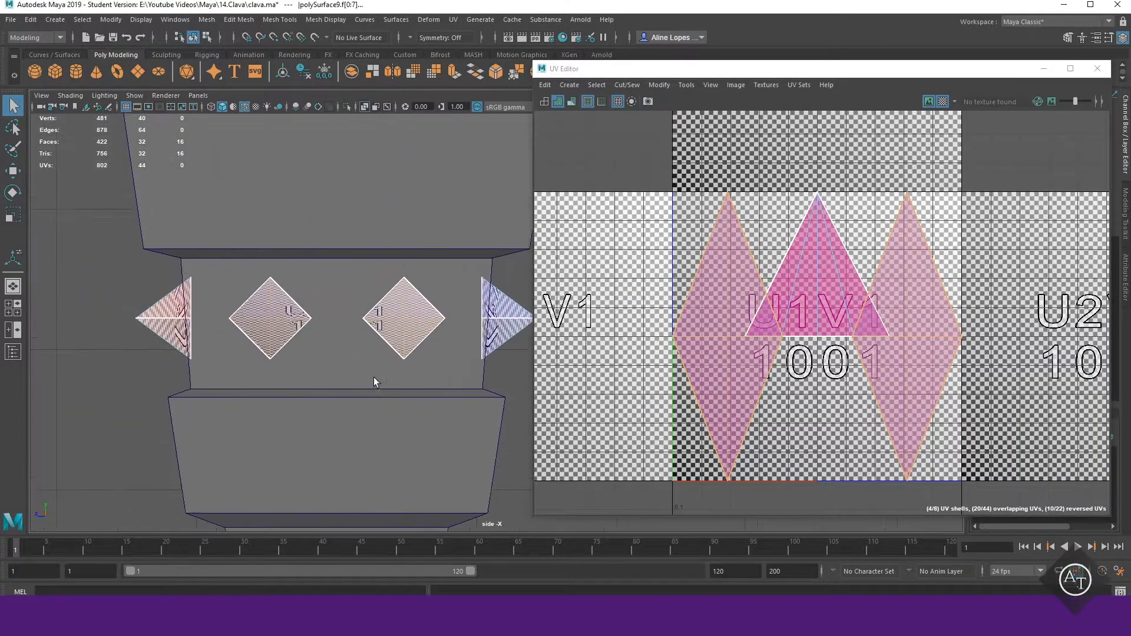
key("r")
left_click_drag(815, 344, 859, 378)
key("w")
- Separate the small side-facing spikes' overlapping UV shells so each spike has its own diamond
left_click(878, 402)
scroll(874, 392, "up", 5)
left_click(906, 371)
right_click_drag(939, 238, 1003, 217, "shift")
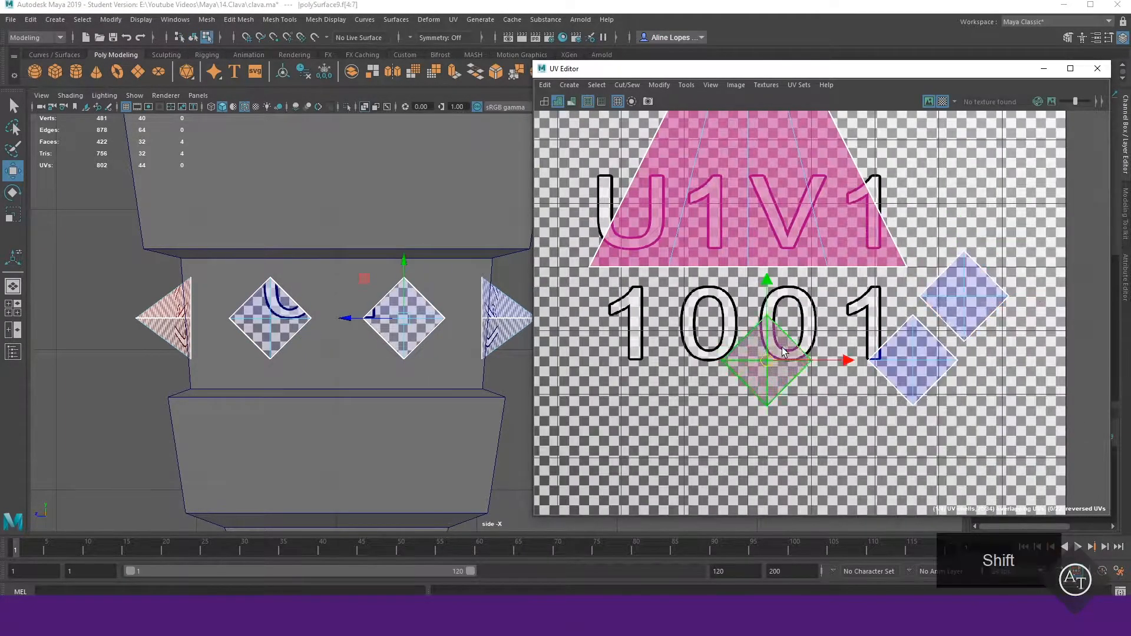
right_click_drag(788, 298, 852, 278, "shift")
scroll(638, 360, "down", 2)
- Select the faces of the small front-facing spikes on the narrow band and project them camera-based from the front view
left_click(380, 398)
key("space")
key("space")
scroll(301, 404, "down", 6)
middle_click_drag(303, 253, 388, 415, "alt")
right_click_drag(388, 415, 424, 417, "alt")
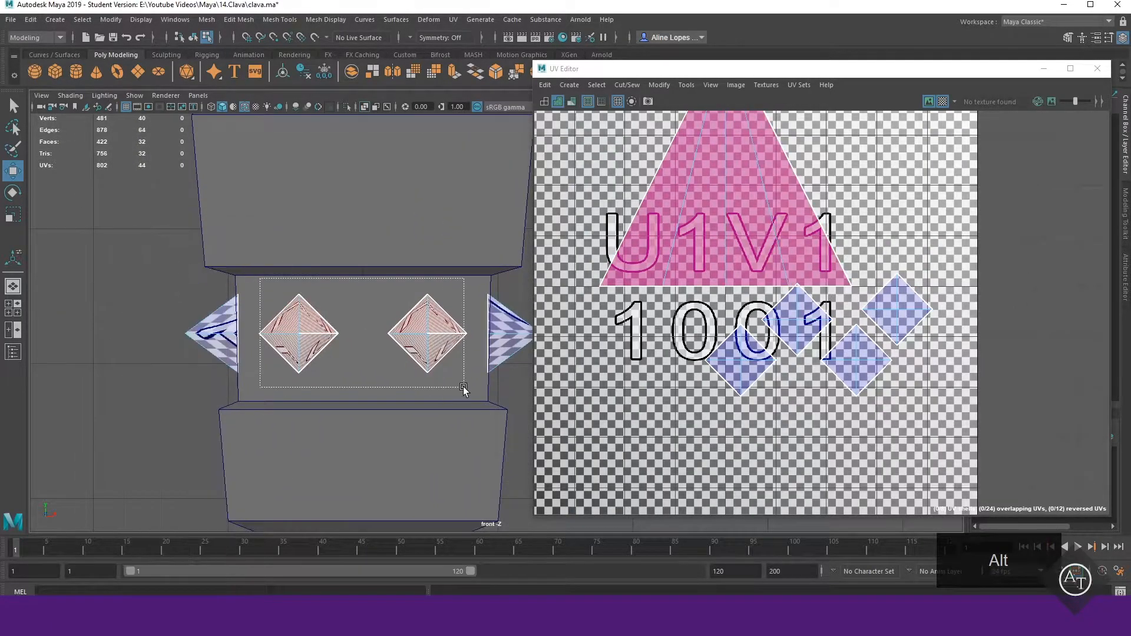
left_click_drag(464, 390, 465, 390)
left_click(569, 85)
left_click(613, 140)
- Scale the front-facing spikes' projected shells down to match the side-facing ones and spread the overlapping shells into separate diamonds
key("r")
left_click_drag(701, 419, 697, 419)
left_click_drag(752, 302, 815, 352)
key("w")
right_click_drag(858, 294, 889, 318)
left_click(859, 352)
left_click_drag(859, 352, 885, 307)
right_click_drag(831, 288, 796, 268, "shift")
left_click(769, 352)
left_click_drag(769, 352, 800, 325)
right_click_drag(770, 304, 747, 281, "shift")
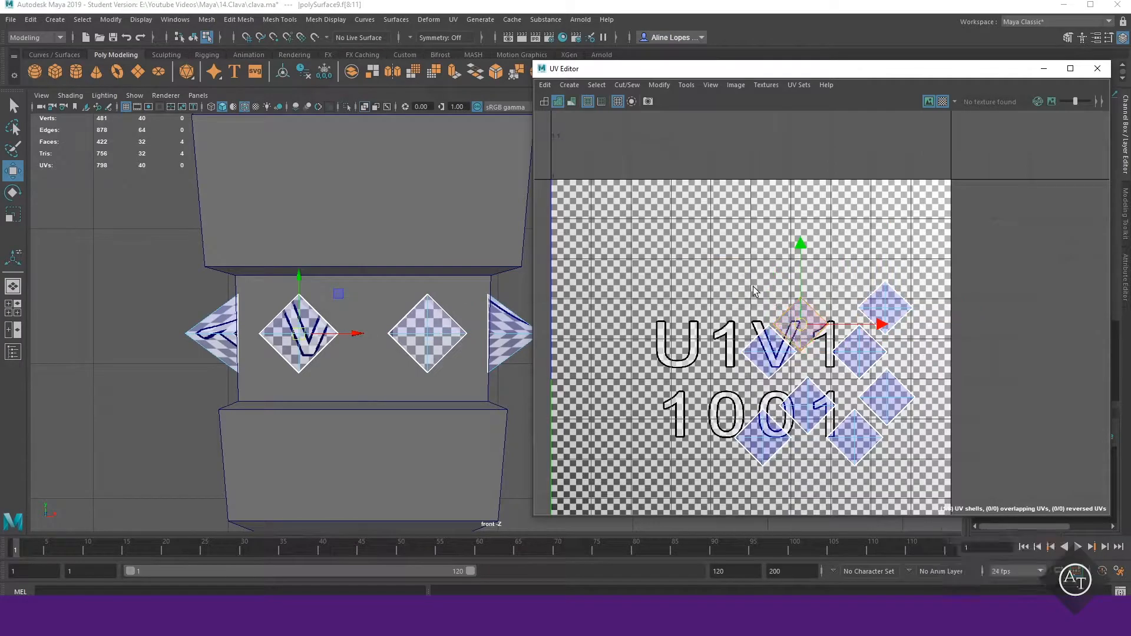
- Arrange the eight small diamond shells into a tight interlocking block with narrow gaps between them
middle_click_drag(688, 379, 701, 263, "alt")
right_click_drag(701, 262, 825, 407, "alt")
left_click(845, 273)
left_click_drag(845, 273, 808, 276)
left_click(950, 346)
left_click_drag(950, 345, 875, 346)
middle_click_drag(920, 330, 854, 381, "alt")
left_click(957, 308)
left_click_drag(957, 308, 878, 334)
left_click(894, 206)
left_click_drag(893, 205, 945, 399)
middle_click_drag(945, 398, 940, 469, "alt")
left_click(682, 242)
left_click_drag(683, 242, 805, 340)
left_click_drag(956, 178, 941, 338)
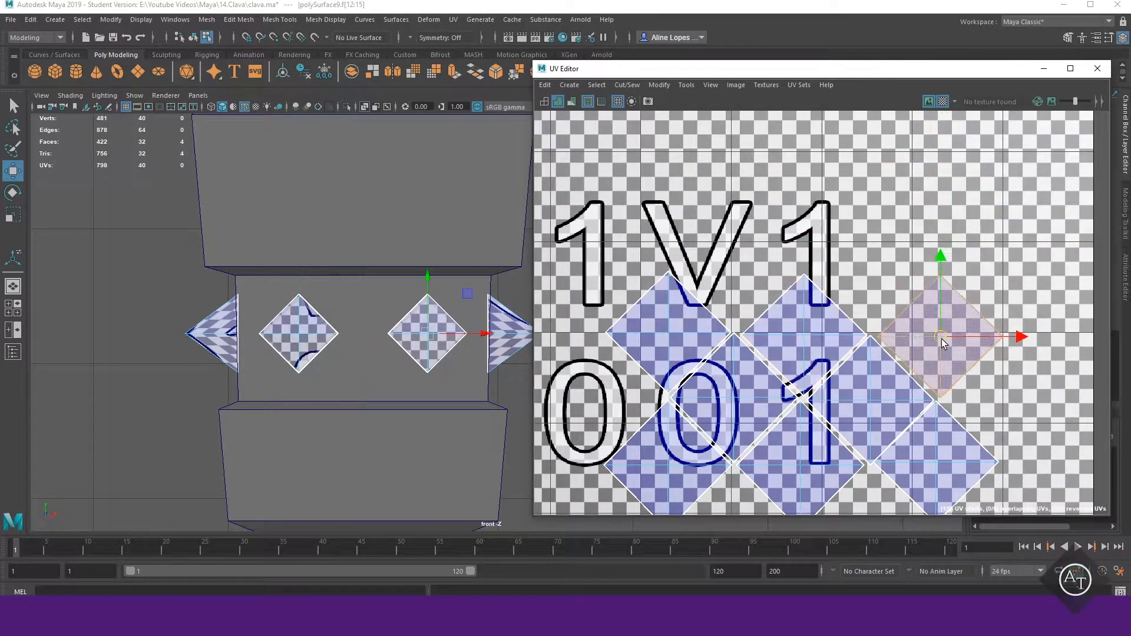
- Select the small spikes together with the other unwrapped club parts and place the diamond block just above the loop shells
scroll(755, 344, "down", 5)
key("r")
key("w")
left_click_drag(752, 338, 742, 382)
scroll(364, 391, "down", 8)
left_click(454, 399, "shift")
scroll(364, 256, "down", 1)
left_click(462, 210, "shift")
middle_click_drag(363, 256, 359, 153, "alt")
left_click(470, 436, "shift")
scroll(743, 445, "up", 5)
middle_click_drag(767, 436, 825, 468, "alt")
key("w")
left_click_drag(804, 338, 728, 380)
left_click(683, 383)
scroll(575, 376, "down", 4)
middle_click_drag(569, 431, 738, 469, "alt")
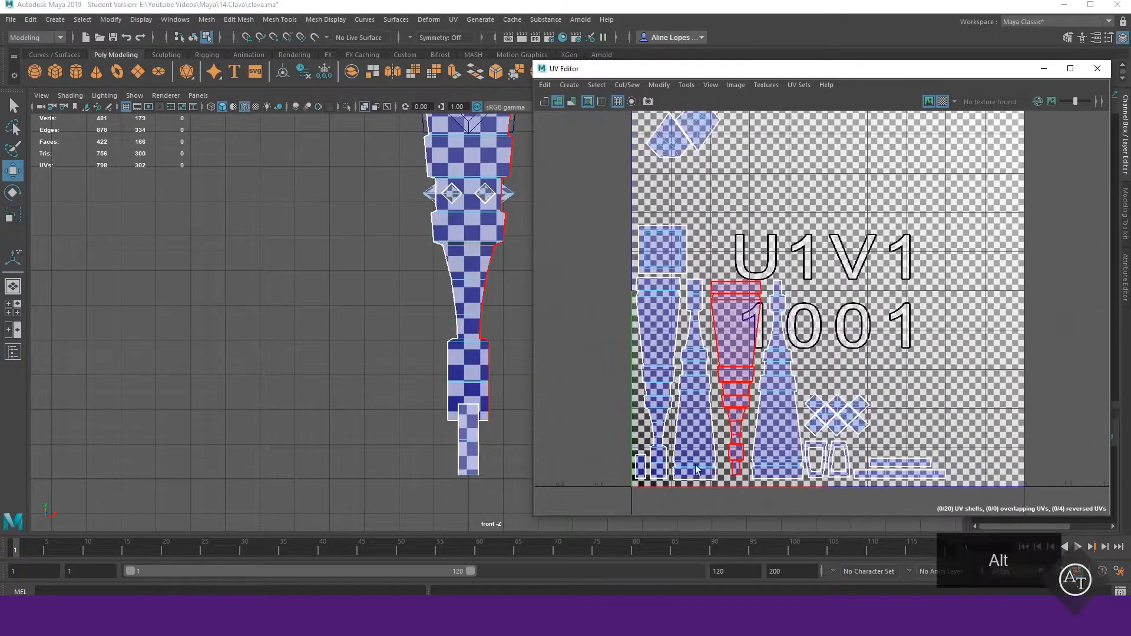
- Return to object selection in the perspective view and select the side-facing spikes inside the zigzag band
scroll(356, 366, "down", 4)
key("space")
key("space")
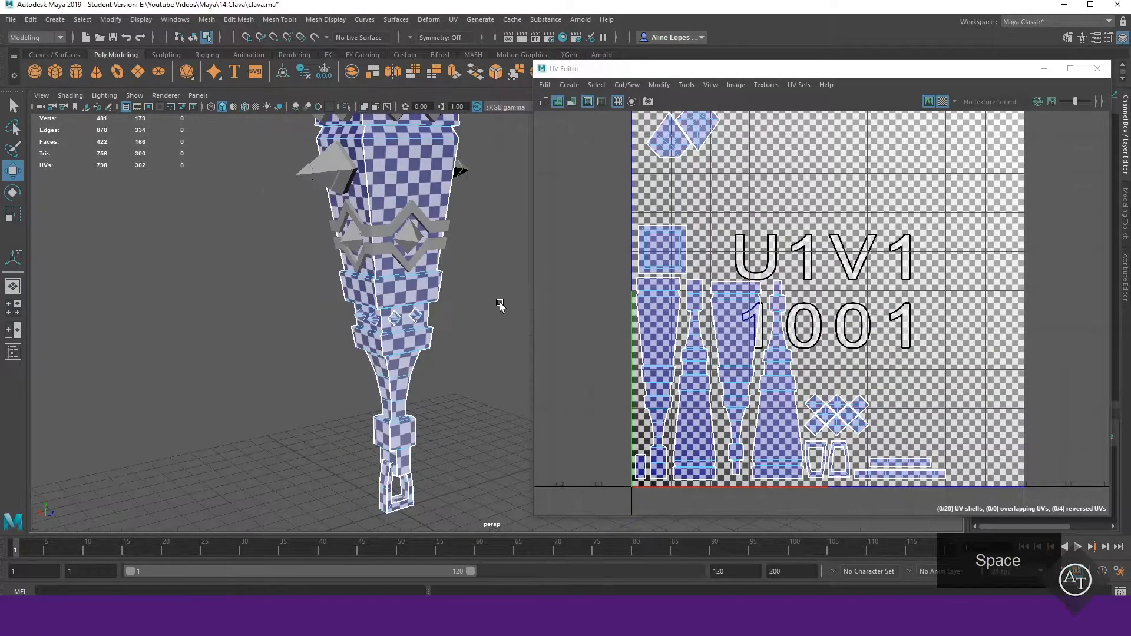
right_click_drag(497, 303, 530, 277)
left_click(469, 299)
scroll(469, 298, "down", 4)
left_click_drag(469, 299, 475, 328, "alt")
scroll(450, 339, "up", 7)
middle_click_drag(450, 340, 489, 469, "alt")
left_click(416, 330)
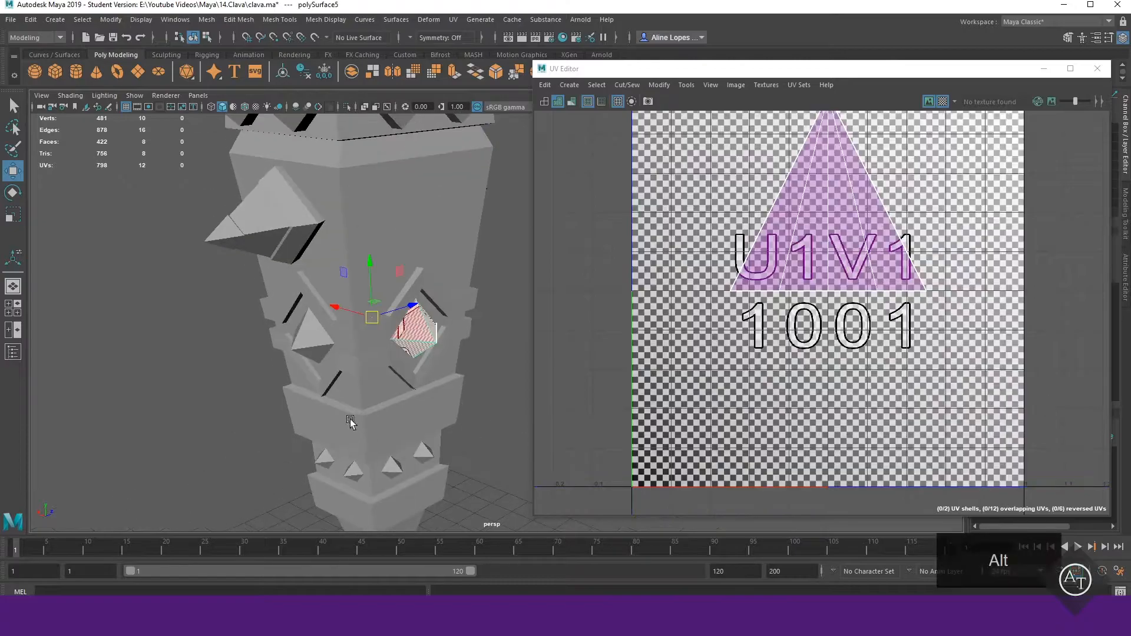
- Select all faces of the zigzag band's side-facing spikes and project them camera-based from the side view
left_click_drag(348, 424, 381, 376, "alt")
key("space")
key("space")
right_click_drag(282, 351, 322, 351, "alt")
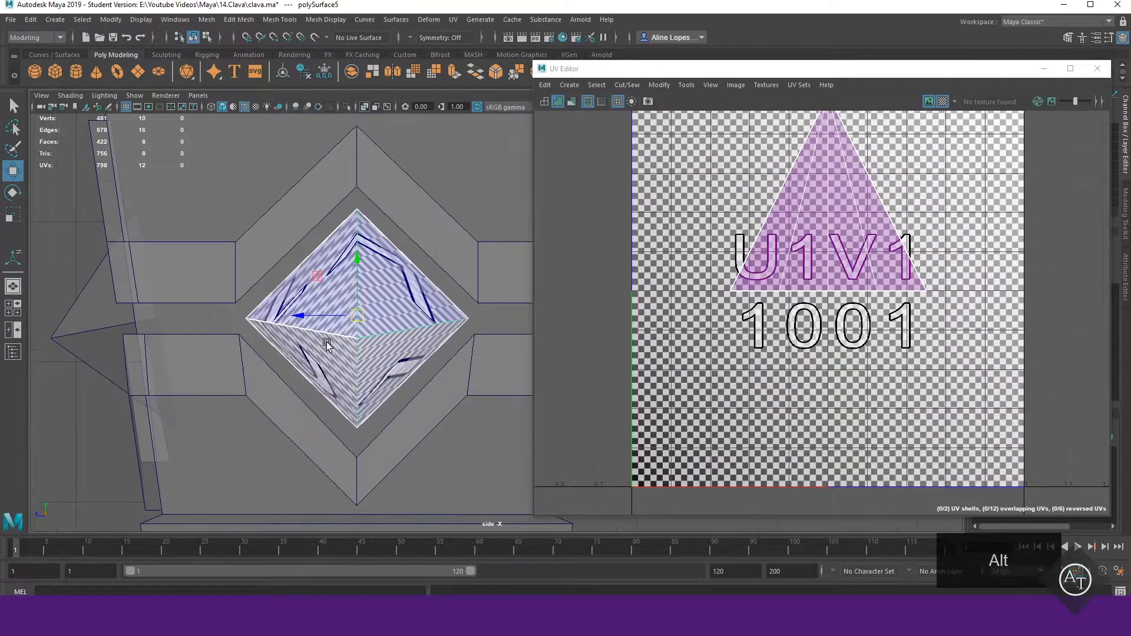
scroll(323, 351, "down", 6)
middle_click_drag(419, 338, 381, 342, "alt")
right_click_drag(278, 298, 278, 330)
left_click_drag(297, 287, 422, 374)
left_click(569, 85)
left_click(584, 127)
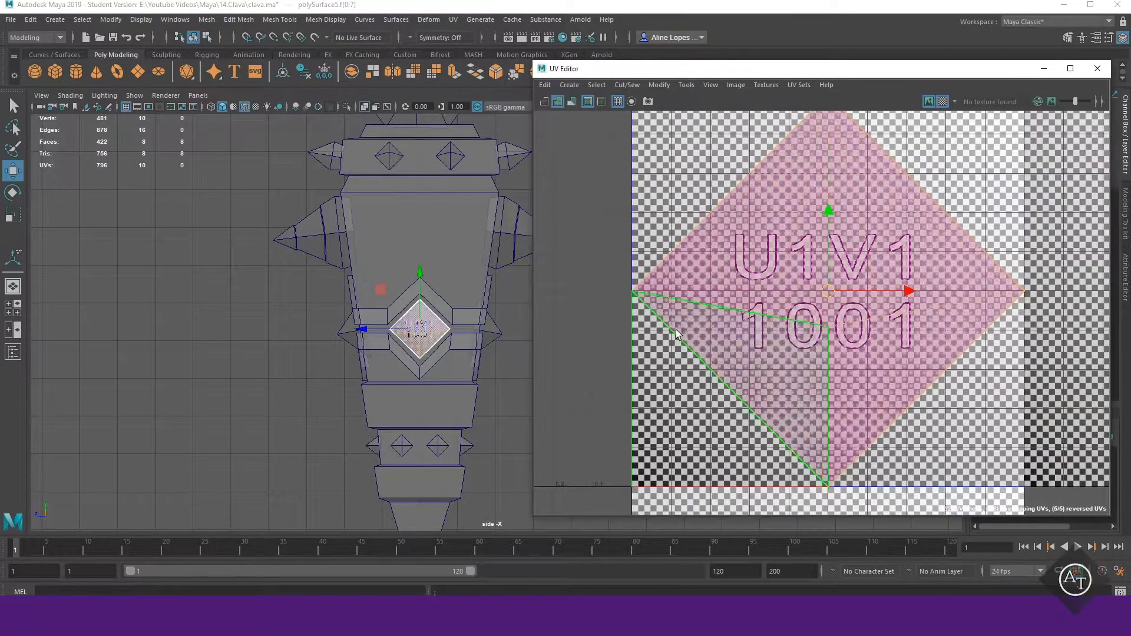
- Scale the zigzag band's side-spike shells down to small diamonds and move the two overlapping shells apart
key("r")
left_click_drag(829, 295, 766, 358)
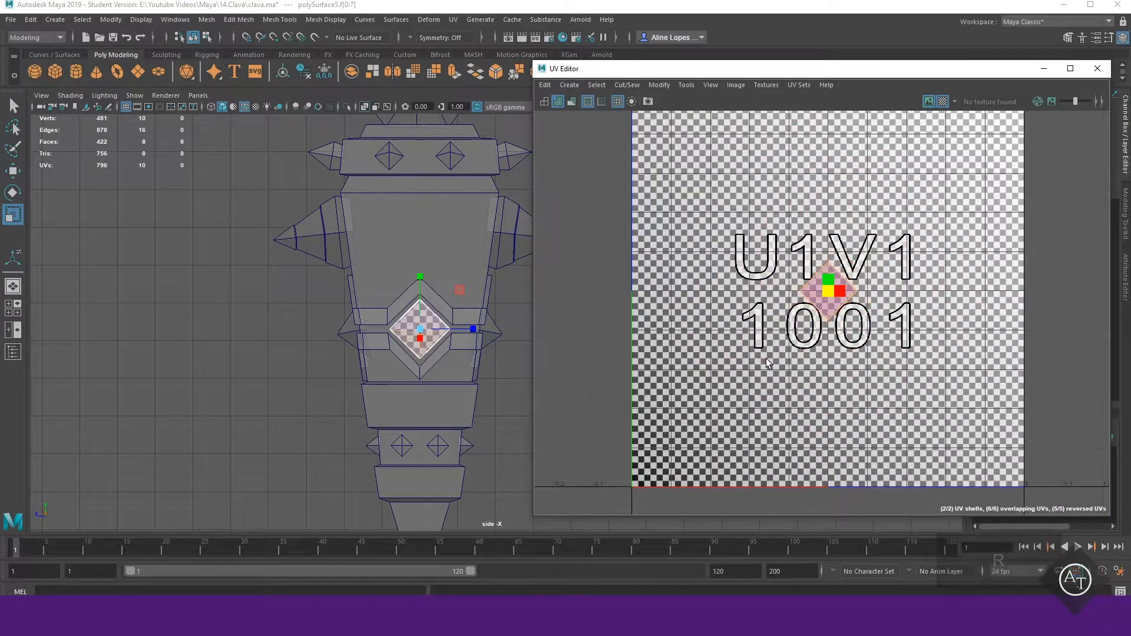
scroll(855, 325, "up", 2)
right_click(858, 215)
right_click_drag(858, 215, 808, 198)
left_click(826, 278)
key("w")
left_click_drag(824, 277, 905, 254)
left_click(825, 273)
right_click_drag(844, 227, 784, 209, "shift")
left_click(718, 337)
left_click(902, 259)
left_click_drag(825, 277, 825, 345)
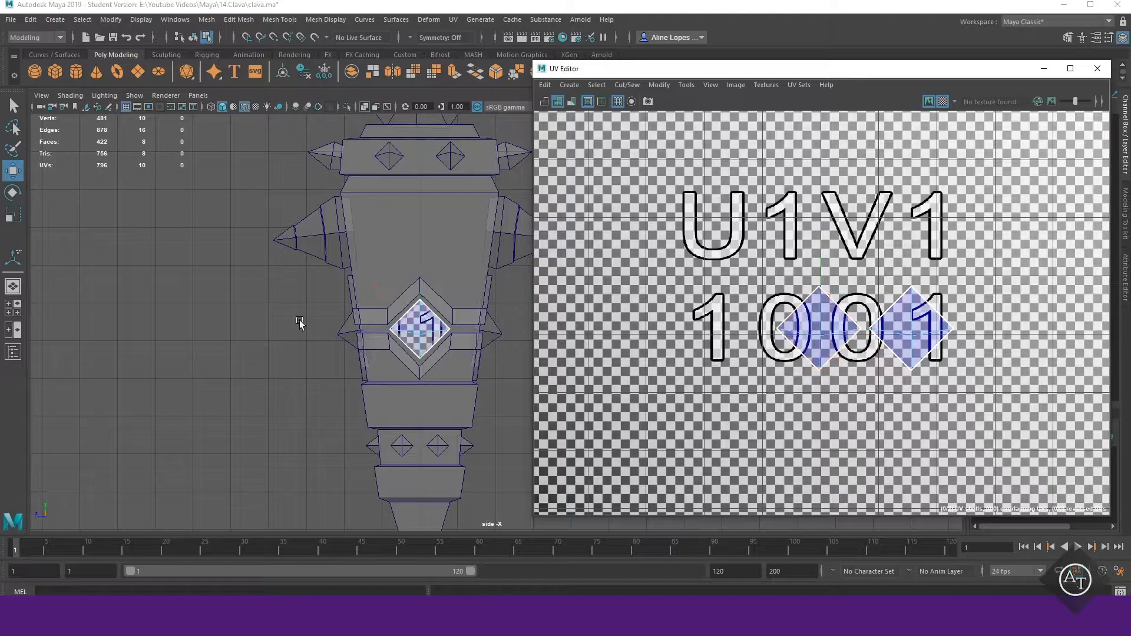
- Select the zigzag band's front- and back-facing spikes and project their faces camera-based from the front view
key("space")
key("space")
right_click_drag(513, 424, 475, 379, "alt")
key("space")
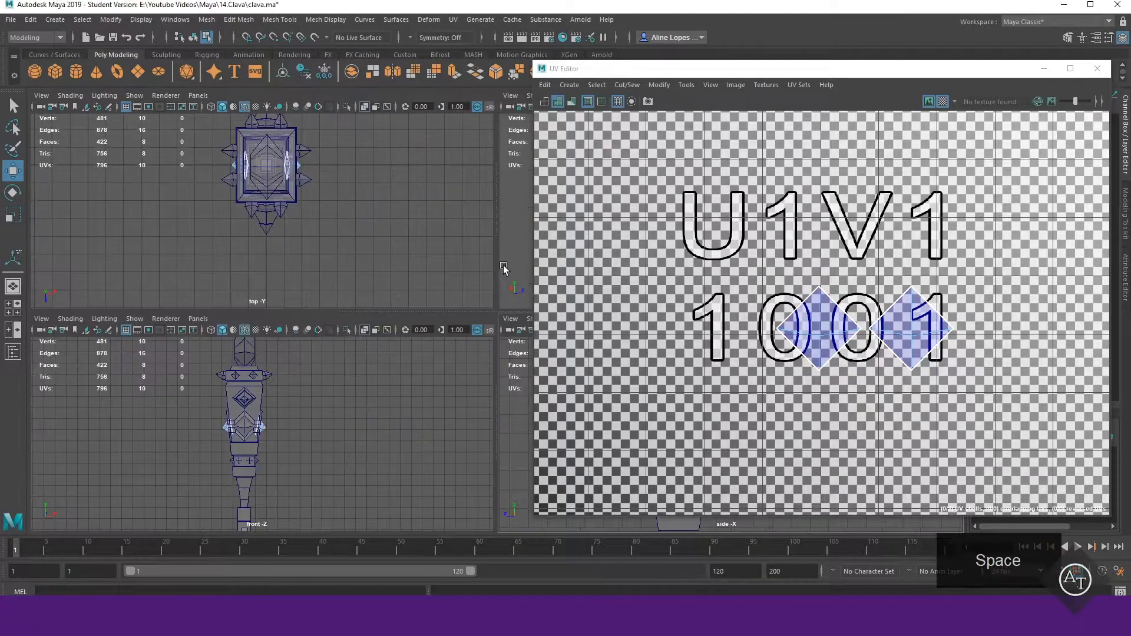
key("space")
left_click_drag(224, 274, 265, 277, "alt")
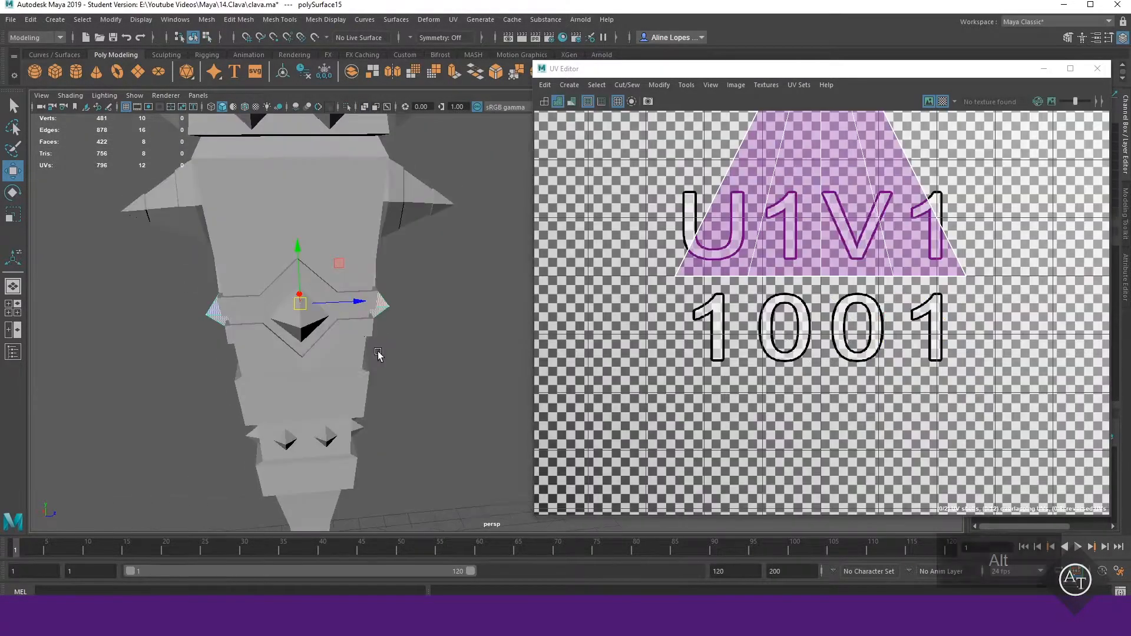
key("space")
scroll(413, 283, "up", 3)
scroll(615, 273, "down", 3)
- Scale the front and back spikes' projected shells down to small diamonds and separate the overlapping pair
key("r")
left_click_drag(731, 358, 681, 394)
scroll(754, 295, "up", 3)
key("w")
right_click(851, 188)
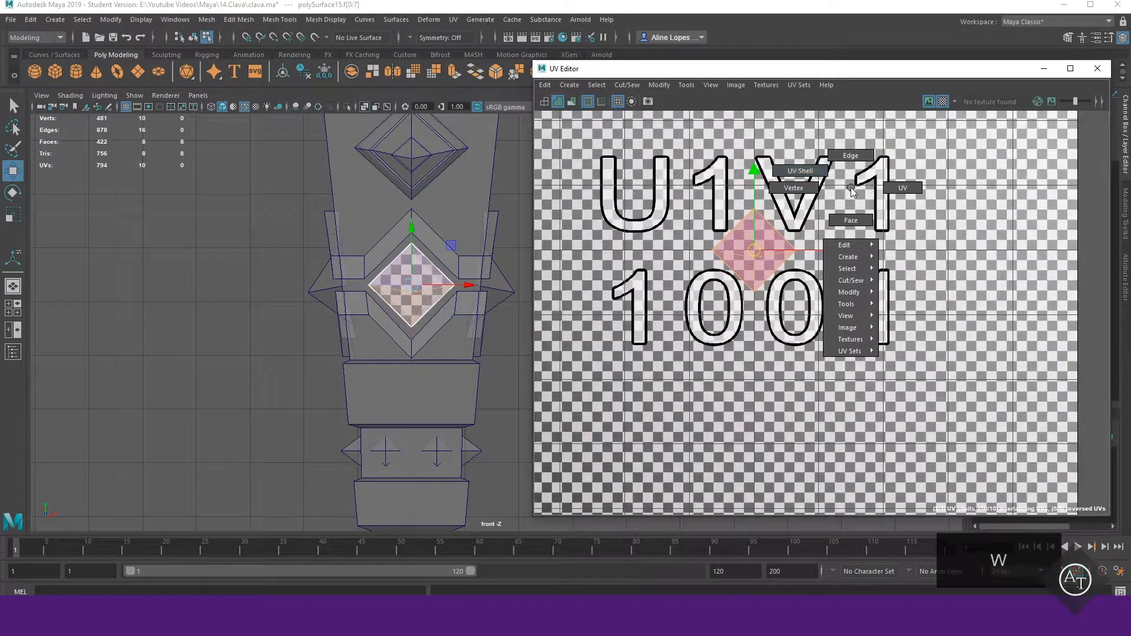
right_click(757, 249, "shift")
- Select both zigzag-band spike pairs, arrange their four shells into one diamond block and scale the two larger shells down to match
left_click(323, 295)
left_click(400, 283, "shift")
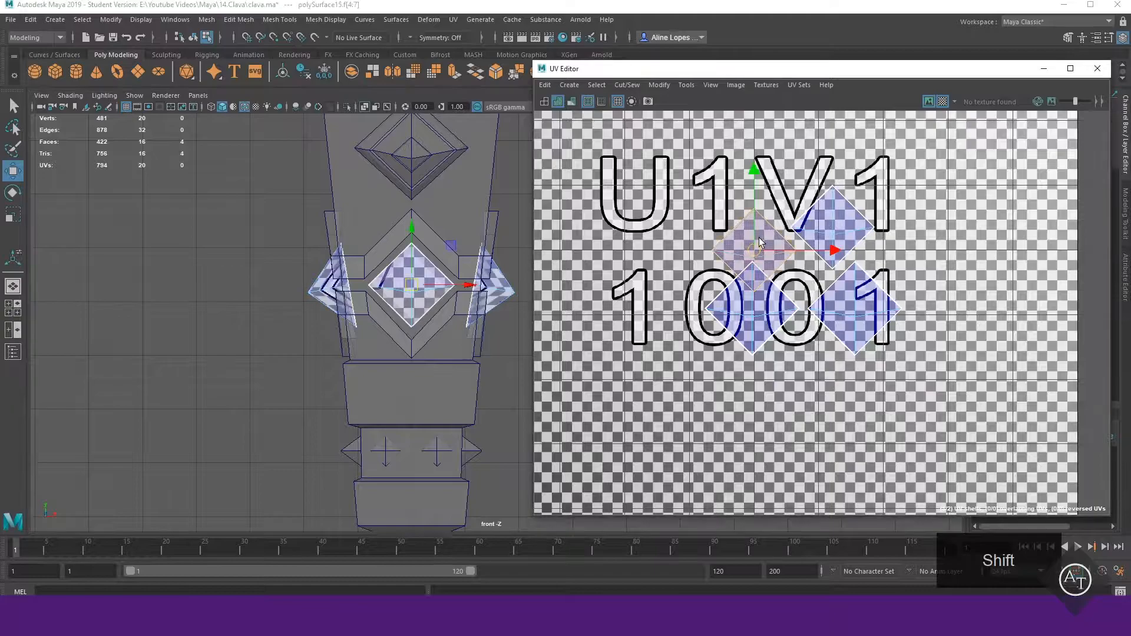
left_click_drag(750, 308, 790, 176)
left_click_drag(853, 310, 797, 295)
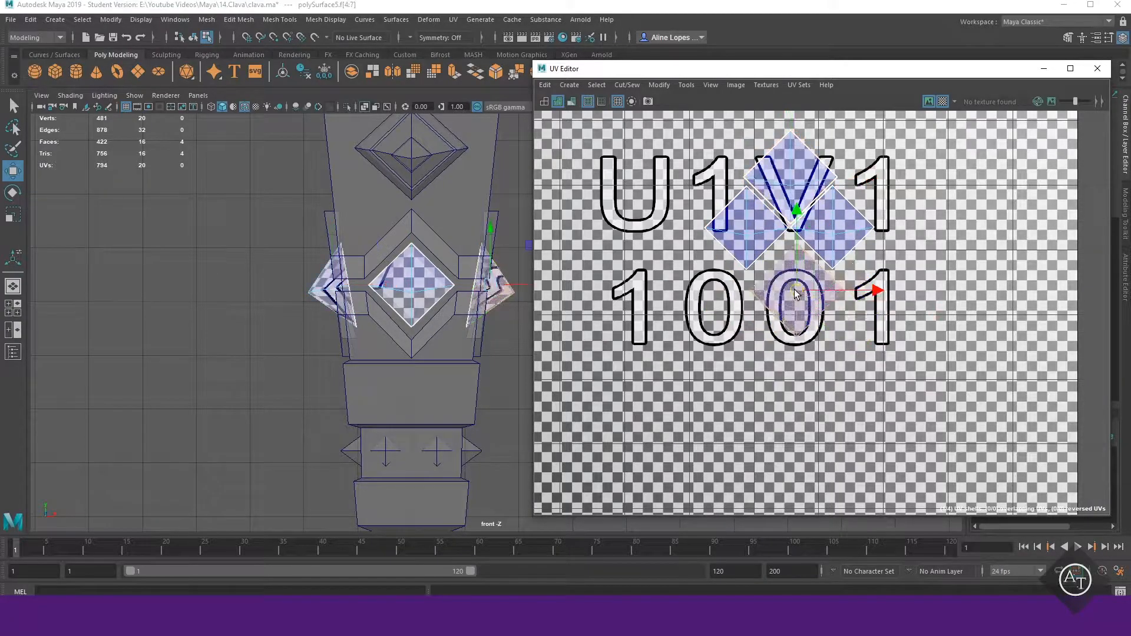
left_click(769, 277, "shift")
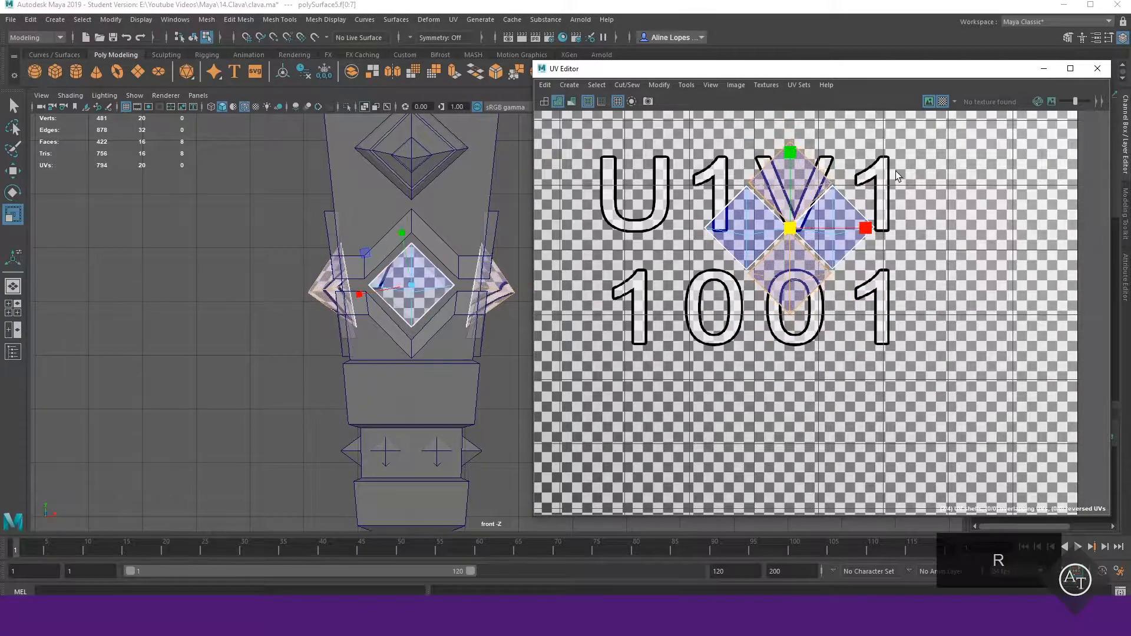
left_click(839, 237)
key("w")
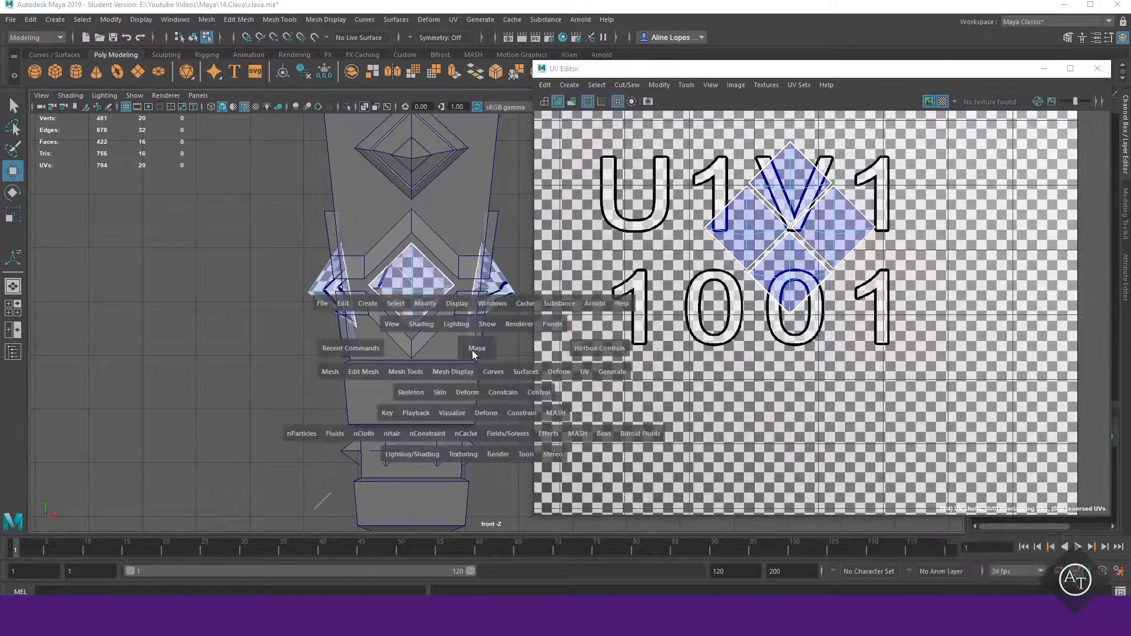
- Select the two large spikes on opposite sides of the upper club body in the perspective view
key("space")
left_click_drag(400, 366, 362, 401, "alt")
left_click(371, 341)
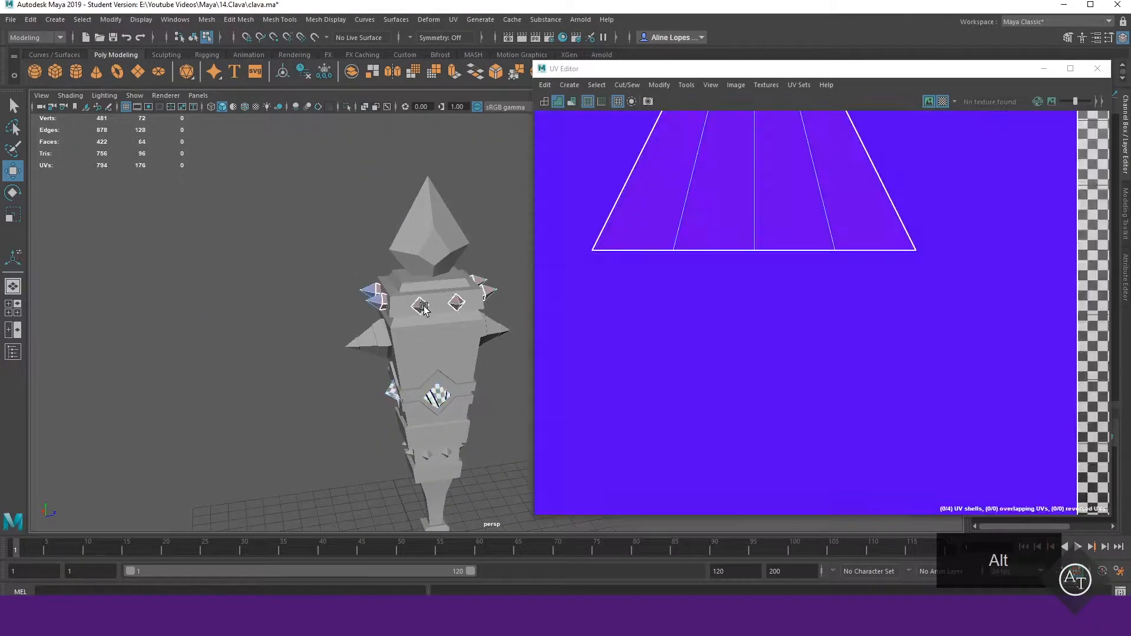
left_click(484, 337, "shift")
right_click(270, 284, "shift")
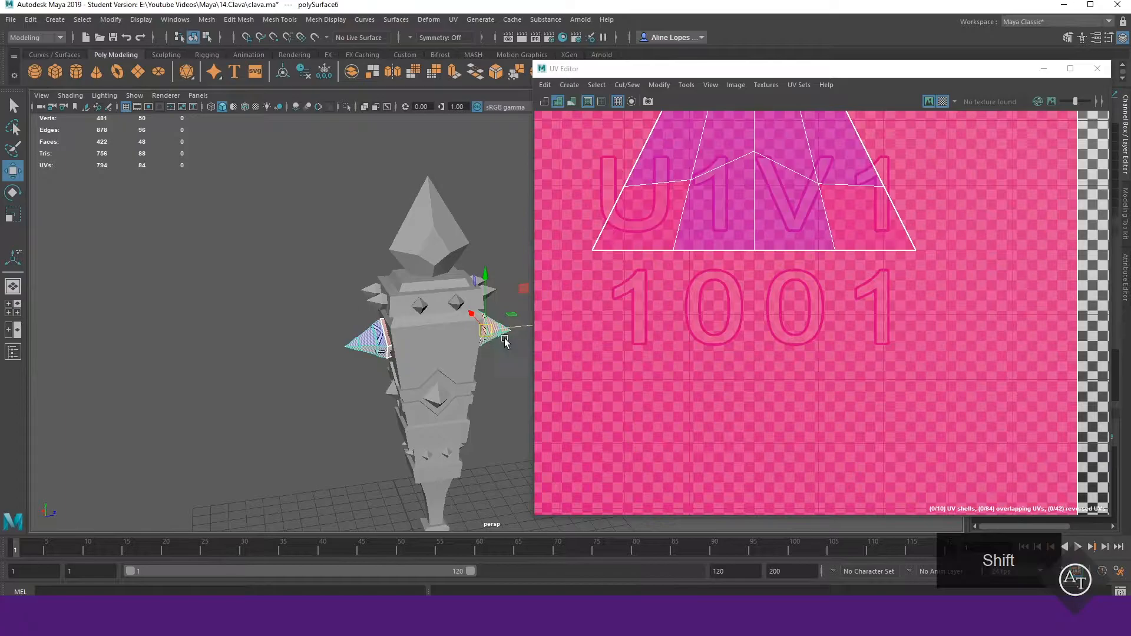
key("space")
key("space")
right_click_drag(642, 358, 597, 113, "alt")
key("ctrl+F11")
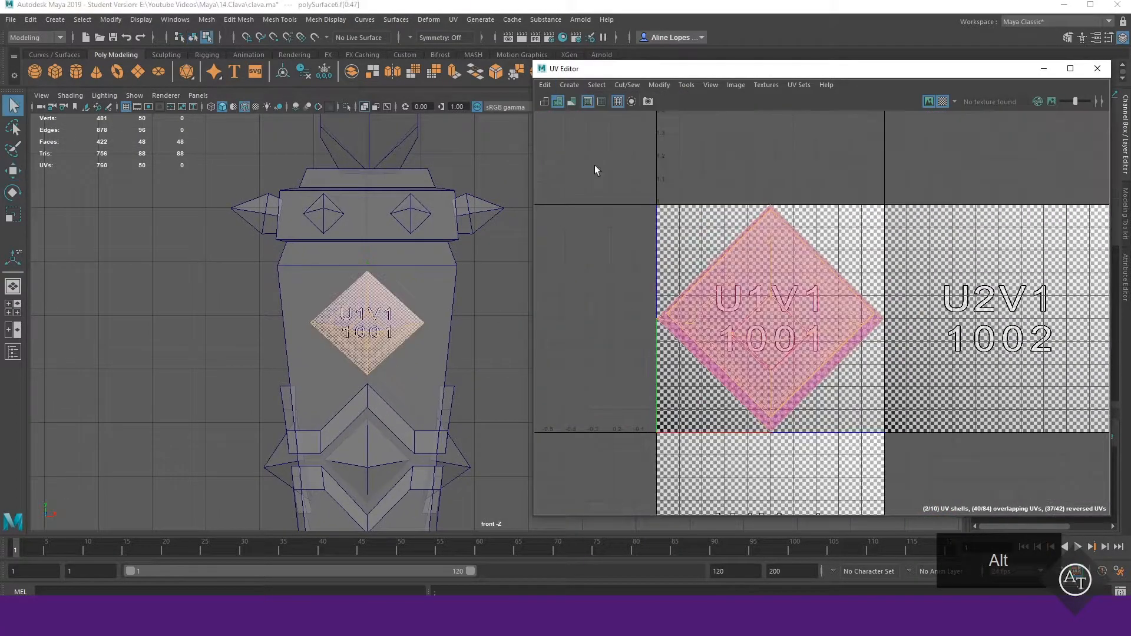
key("f")
key("ctrl+z")
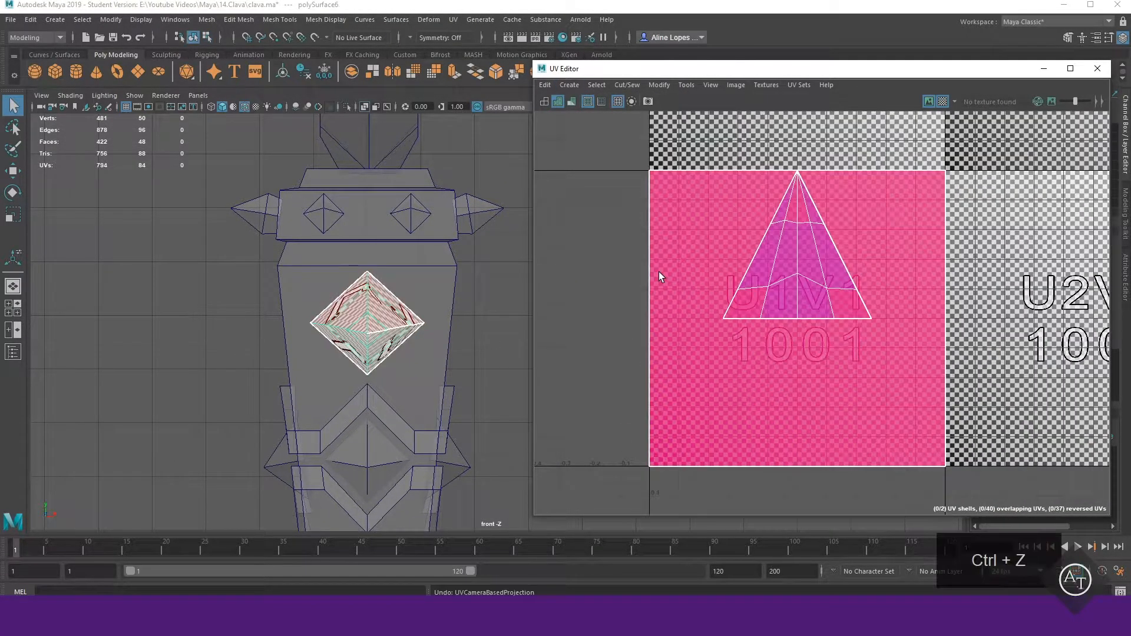
- Project all faces of the two large spikes camera-based from the top view
key("space")
key("space")
key("space")
key("space")
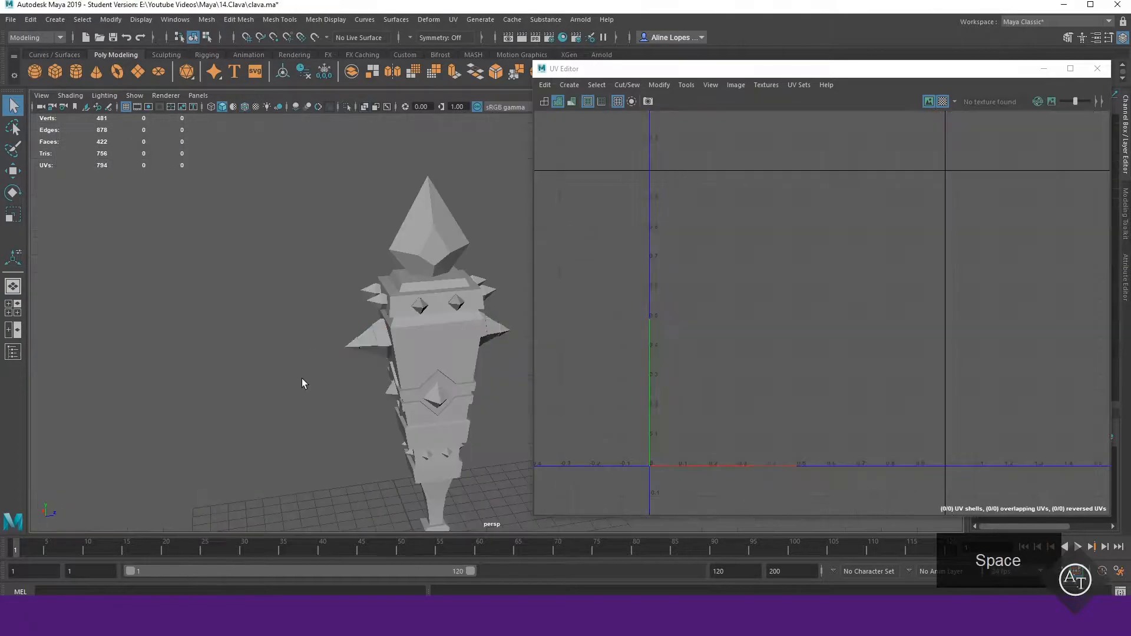
key("space")
key("space")
key("shift+z")
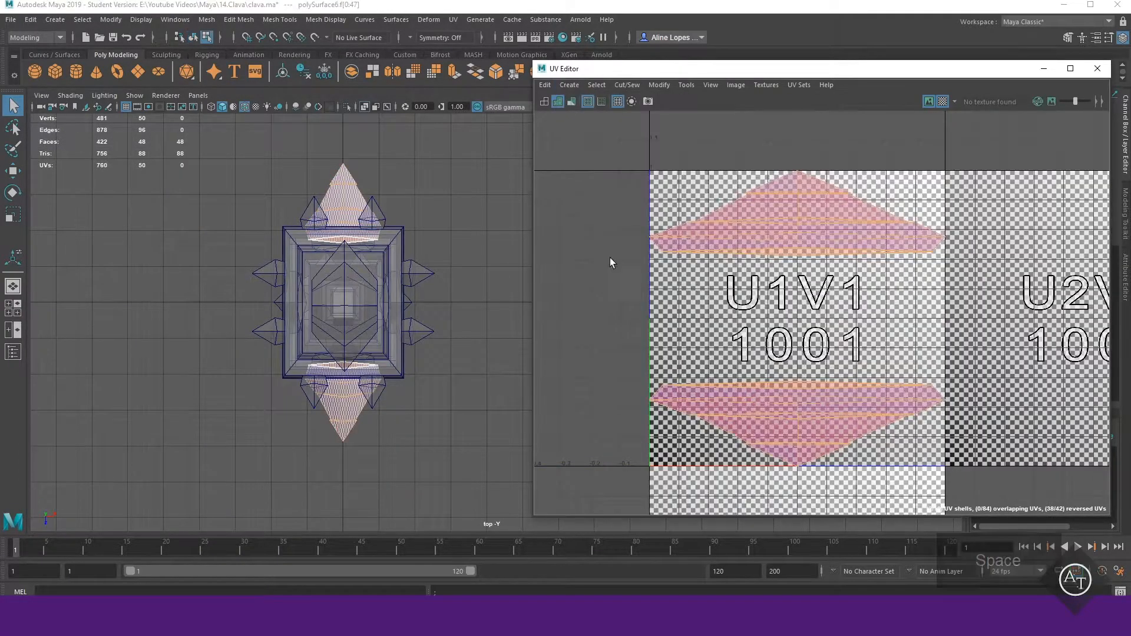
- Scale the large spikes' projected shells down until their checkers look square and gather them in the middle of the tile
right_click_drag(385, 408, 725, 247, "alt")
middle_click_drag(725, 247, 833, 285, "alt")
key("r")
left_click_drag(798, 242, 800, 205)
scroll(734, 341, "down", 4)
left_click_drag(670, 169, 841, 285)
key("w")
left_click_drag(768, 222, 768, 294)
left_click_drag(701, 279, 700, 372)
key("r")
- Cut the UV shells of both large spikes in half along their side edge loops in the perspective view
key("space")
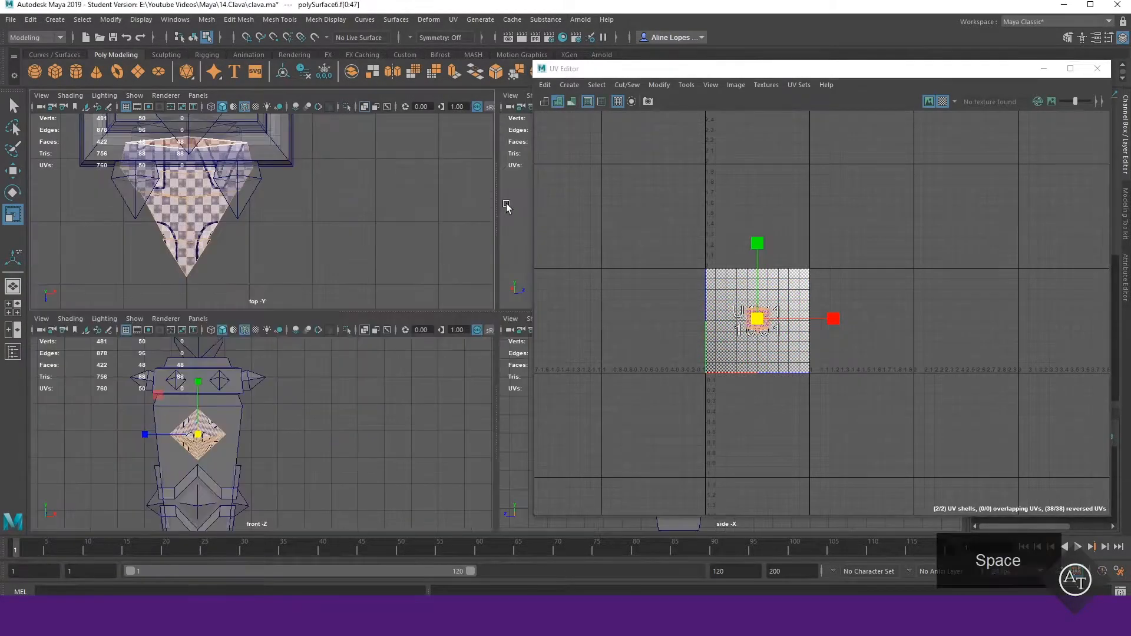
key("space")
left_click_drag(354, 354, 238, 386, "alt")
double_click(347, 306, "shift")
right_click_drag(693, 239, 661, 256, "shift")
- Hide the checker map and pull the overlapping halves of the large spikes' shells apart
scroll(760, 342, "up", 7)
middle_click_drag(678, 148, 735, 244, "alt")
left_click(711, 180)
left_click(801, 288)
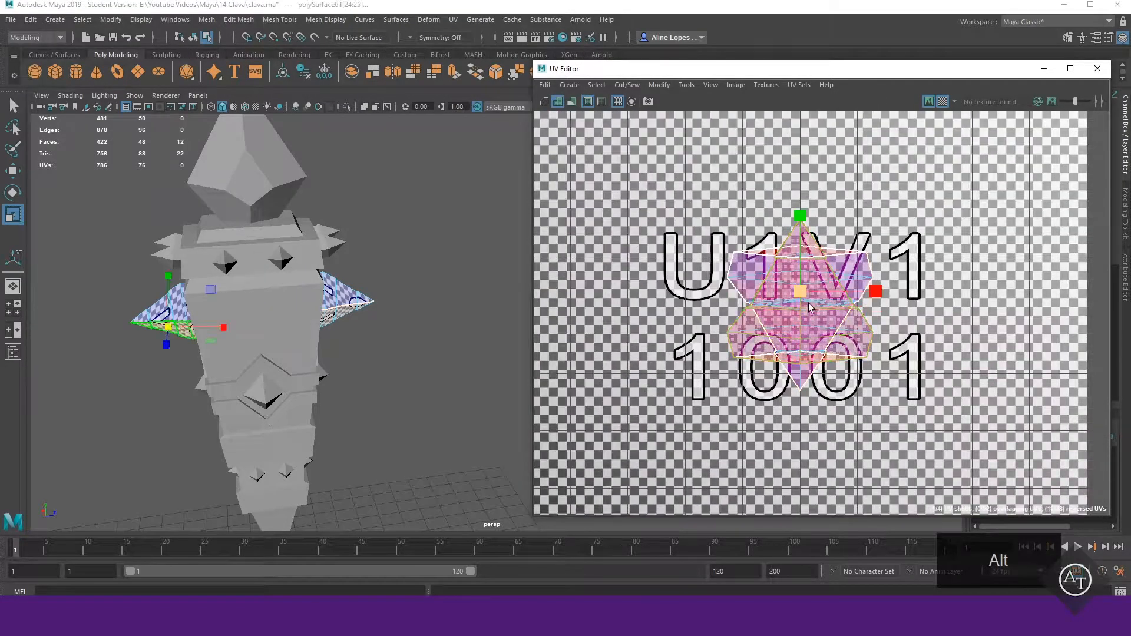
key("w")
left_click_drag(800, 288, 936, 219)
left_click(943, 102)
left_click(800, 289)
left_click_drag(800, 289, 635, 192)
left_click(801, 312)
left_click_drag(800, 313, 814, 161)
- Flip the reversed halves of the large spikes' shells
right_click_drag(767, 208, 804, 191, "shift")
left_click(940, 244)
right_click_drag(940, 243, 995, 227, "shift")
- Arrange the large spikes' four triangular shells into one interlocking row
scroll(864, 358, "down", 3)
left_click(699, 266)
left_click_drag(703, 241, 723, 221)
left_click(932, 256)
left_click_drag(933, 259, 778, 189)
left_click(819, 319)
left_click_drag(819, 318, 870, 188)
- Scale the row of four large-spike shells down and move it right of the tile's centre, with the checker map shown again
left_click_drag(678, 132, 928, 274)
key("r")
key("w")
left_click_drag(793, 230, 899, 318)
left_click(943, 101)
- Return to object mode and select all unwrapped club parts together: body, pointed tip, large spikes and zigzag-band spikes
left_click_drag(330, 330, 375, 358, "alt")
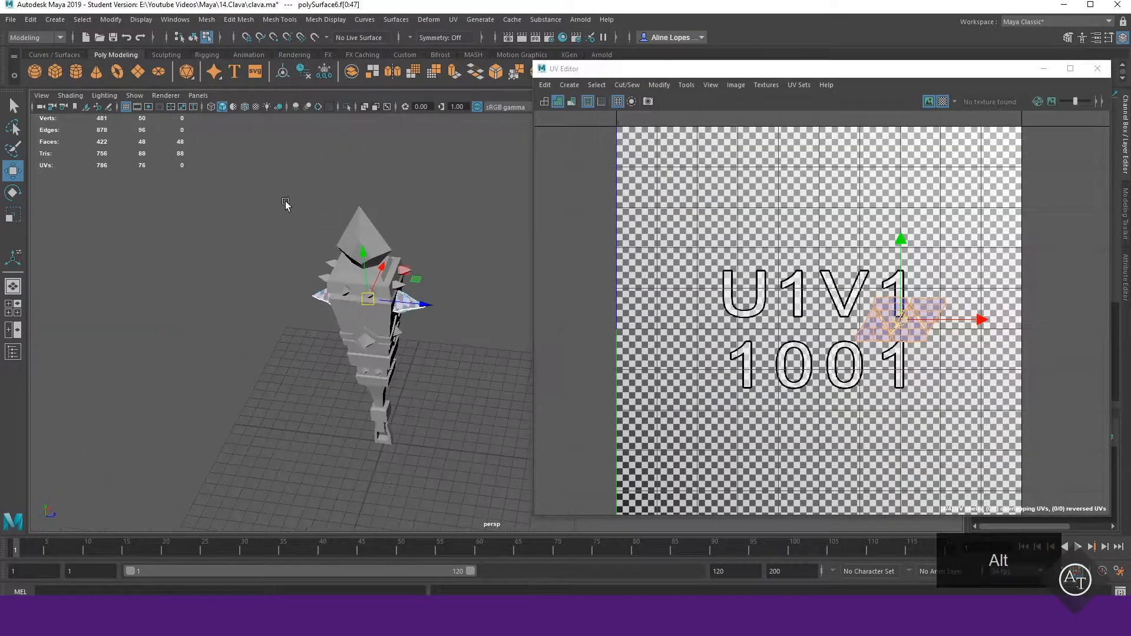
key("F8")
left_click_drag(304, 219, 473, 466)
left_click(402, 449)
left_click(384, 426)
right_click_drag(420, 407, 472, 391, "alt")
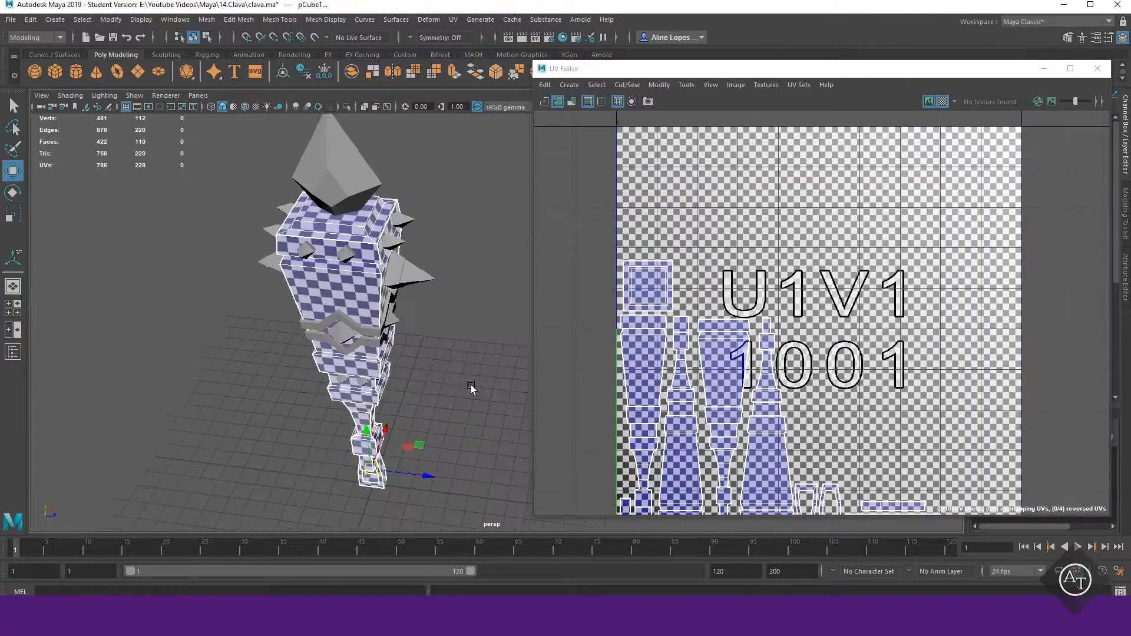
left_click(412, 272, "shift")
left_click(339, 171, "shift")
left_click(343, 333, "shift")
- Enlarge the UV Editor window and move the small diamond, frame and strip shells away from the tall body shells
left_click_drag(436, 406, 473, 384, "alt")
right_click_drag(849, 430, 884, 430, "alt")
middle_click_drag(884, 431, 914, 332, "alt")
left_click_drag(534, 61, 85, 11)
scroll(742, 393, "down", 4)
middle_click_drag(869, 496, 876, 464, "alt")
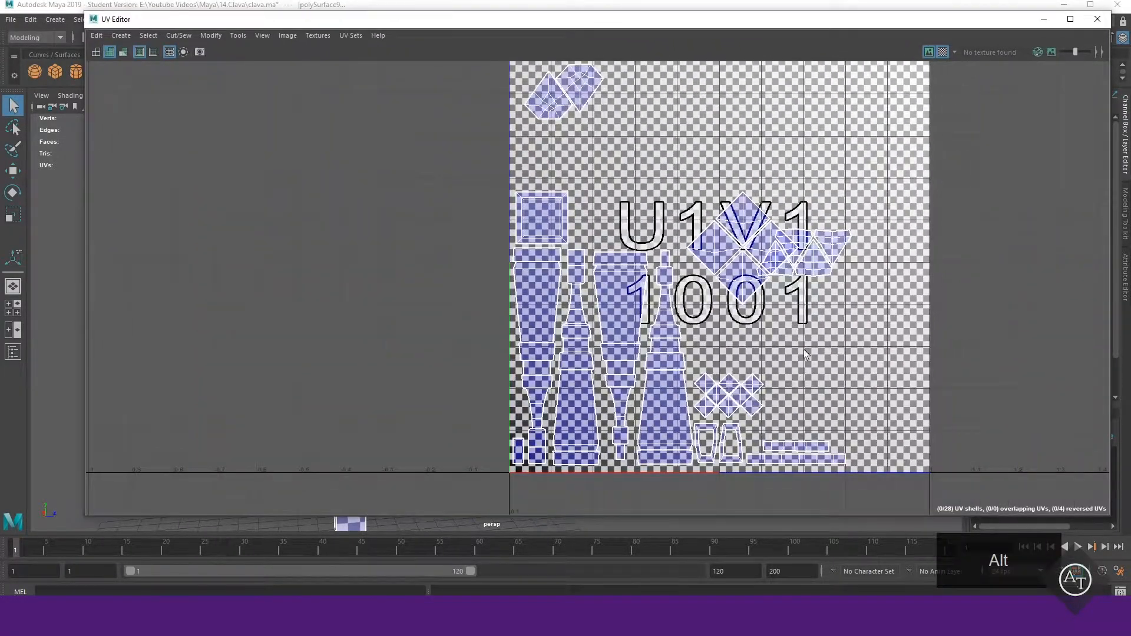
right_click_drag(802, 371, 780, 399)
left_click_drag(694, 378, 695, 379)
key("w")
left_click_drag(772, 416, 821, 359)
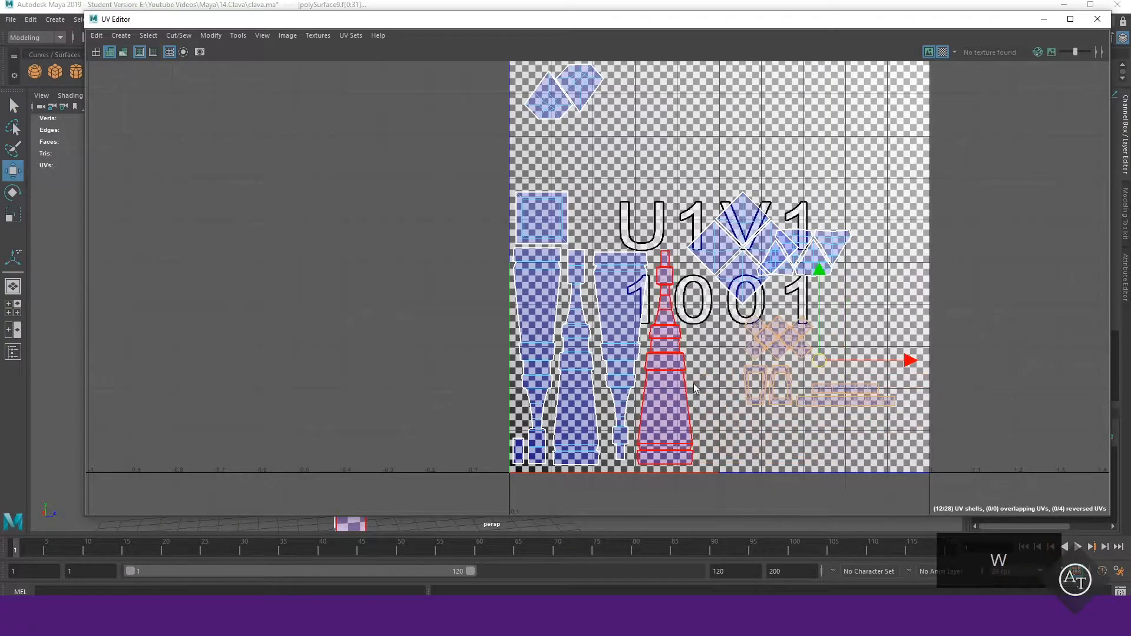
- Hide the checker map and move the small rectangular shell and the large square shell above the body shells
left_click(943, 51)
left_click(522, 449)
left_click_drag(523, 449, 652, 135)
left_click(541, 222)
left_click_drag(541, 221, 769, 118)
- Scale up and space out the four tall body shells, moving the spike, frame and strip shells to the tile's right edge
left_click_drag(489, 326, 681, 397)
key("r")
left_click_drag(603, 357, 563, 319)
key("w")
left_click_drag(900, 427, 731, 206)
left_click_drag(791, 298, 957, 252)
left_click_drag(728, 277, 472, 354)
left_click_drag(561, 317, 648, 311)
left_click(810, 321)
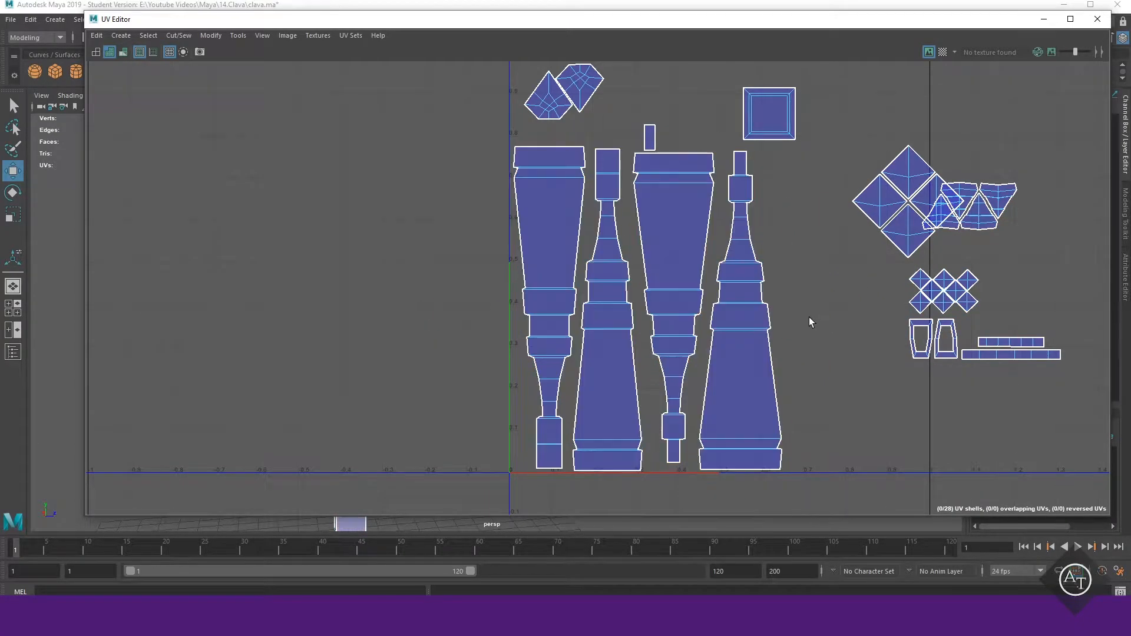
- Rotate the two long strip shells upright and place them along the tile's left edge beside the body shells
key("e")
left_click_drag(1019, 267, 931, 353)
key("w")
left_click_drag(1010, 360, 526, 422)
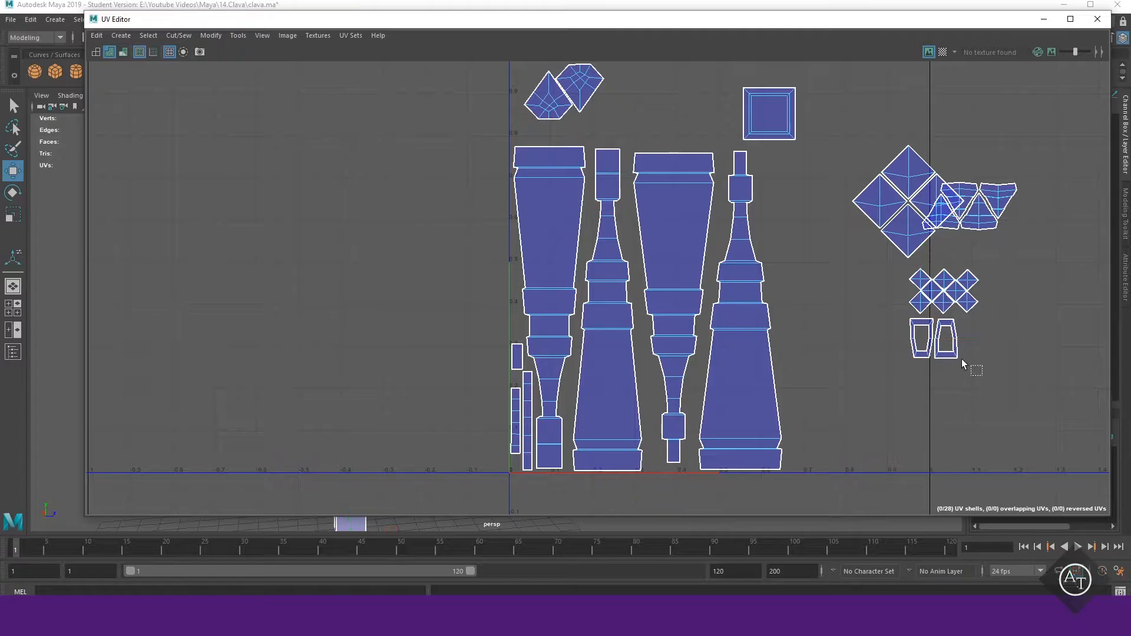
- Place the two frame shells and the pointed tip's two shells along the tile's bottom edge beside the body shells
left_click(580, 89)
left_click(1000, 340)
middle_click_drag(1000, 339, 961, 405, "alt")
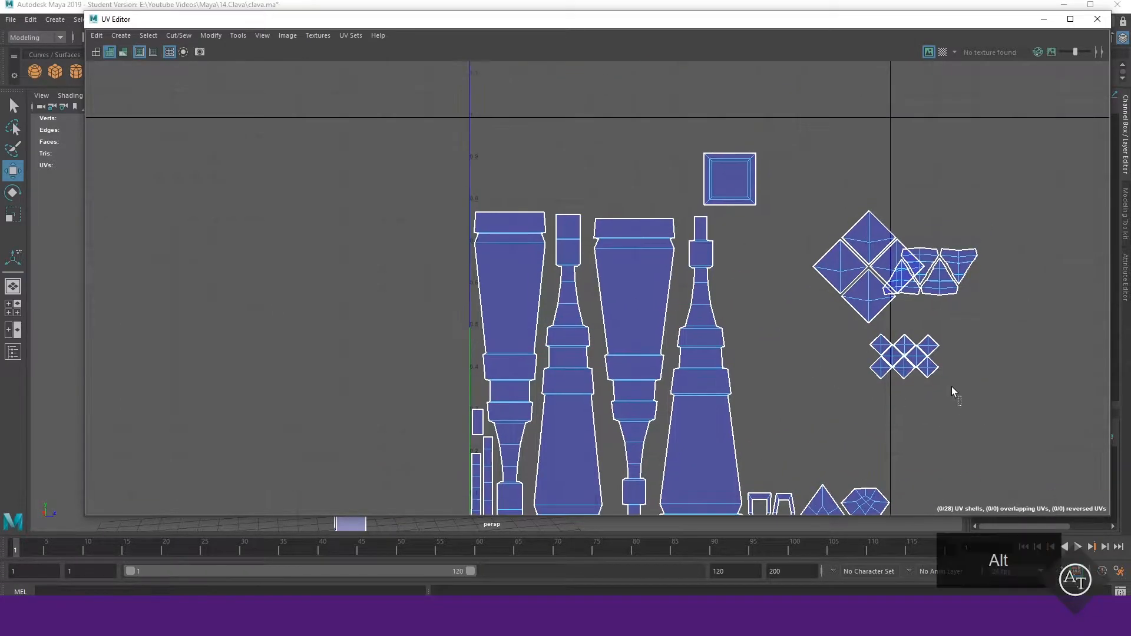
- Enlarge the small diamond block, shrink the large diamond block and stack both above the frame shells
left_click_drag(906, 358, 941, 358)
key("w")
left_click_drag(895, 359, 786, 453)
left_click(919, 354)
left_click_drag(788, 224, 877, 307)
left_click_drag(869, 269, 785, 365)
key("r")
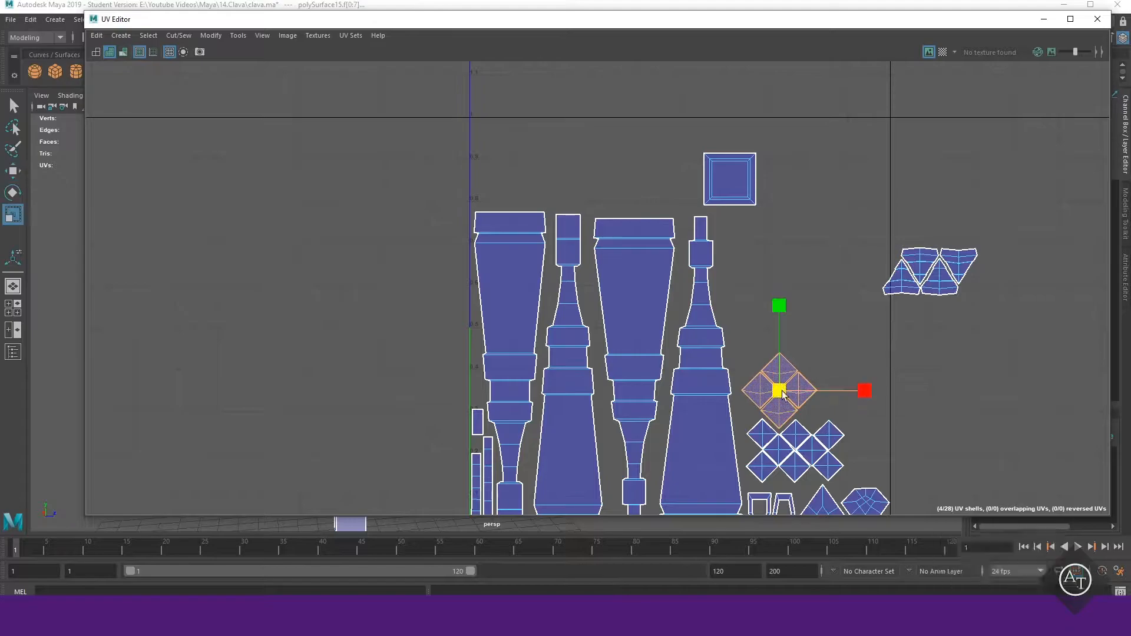
- Scale up the large spikes' row of triangular shells and place it above the diamond blocks inside the tile
left_click_drag(849, 332, 995, 224)
key("r")
left_click_drag(929, 271, 971, 271)
key("w")
left_click_drag(927, 277, 803, 330)
- Place the square shell directly above the leftmost body shell in the tile's upper left area
left_click(729, 178)
left_click_drag(728, 178, 857, 394)
left_click(916, 343)
scroll(771, 407, "down", 2)
middle_click_drag(941, 427, 960, 346, "alt")
left_click(849, 319)
left_click_drag(850, 319, 617, 177)
key("r")
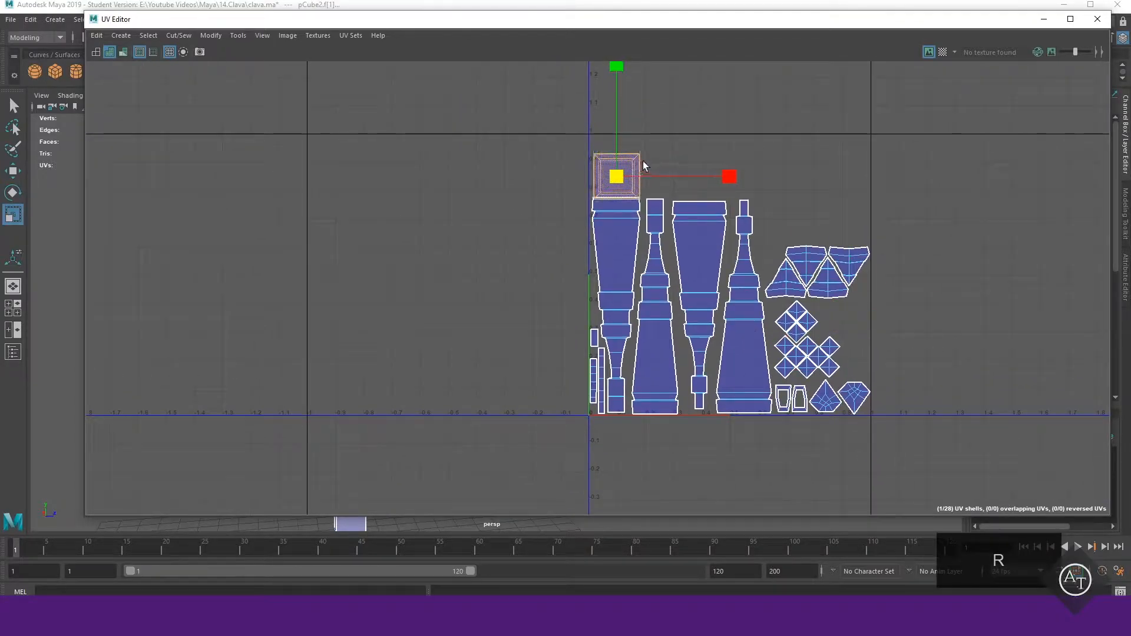
left_click(646, 163)
- Shrink the UV Editor window back beside the viewport and select the eight small spikes around the club's upper rim
left_click_drag(87, 11, 532, 60)
left_click_drag(434, 320, 438, 391, "alt")
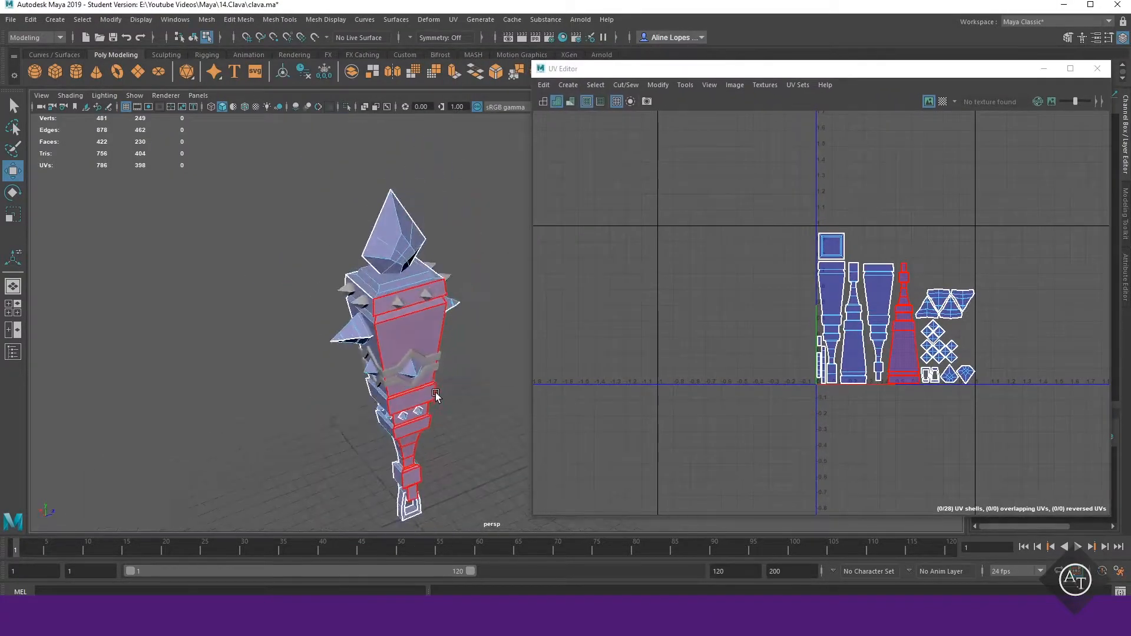
right_click_drag(439, 390, 465, 354, "alt")
right_click_drag(461, 247, 495, 222)
left_click(489, 236)
left_click(428, 278)
- Project all faces of the eight rim spikes camera-based from the top view
key("space")
key("space")
scroll(449, 224, "down", 6)
middle_click_drag(449, 224, 377, 322, "alt")
left_click(568, 84)
left_click(584, 142)
scroll(702, 331, "up", 3)
- Cut the eight rim spikes' UV shells in half along their side edge loops in the perspective view
key("space")
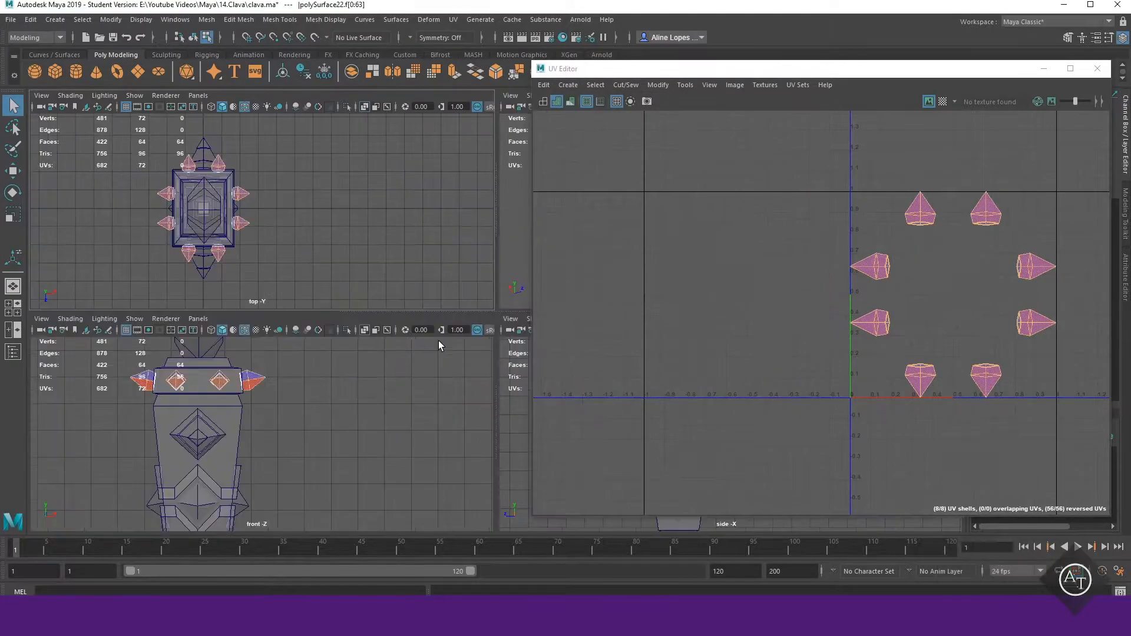
key("space")
left_click_drag(508, 207, 458, 199, "alt")
left_click(457, 200)
scroll(325, 266, "up", 3)
double_click(236, 285, "shift")
left_click_drag(236, 285, 395, 399, "alt")
double_click(399, 267, "shift")
right_click_drag(830, 302, 784, 318, "shift")
- Switch to UV shell selection and move the cut halves of the rim spikes' shells apart
key("w")
middle_click_drag(892, 319, 821, 348, "alt")
right_click_drag(848, 320, 832, 311)
left_click_drag(800, 274, 831, 220)
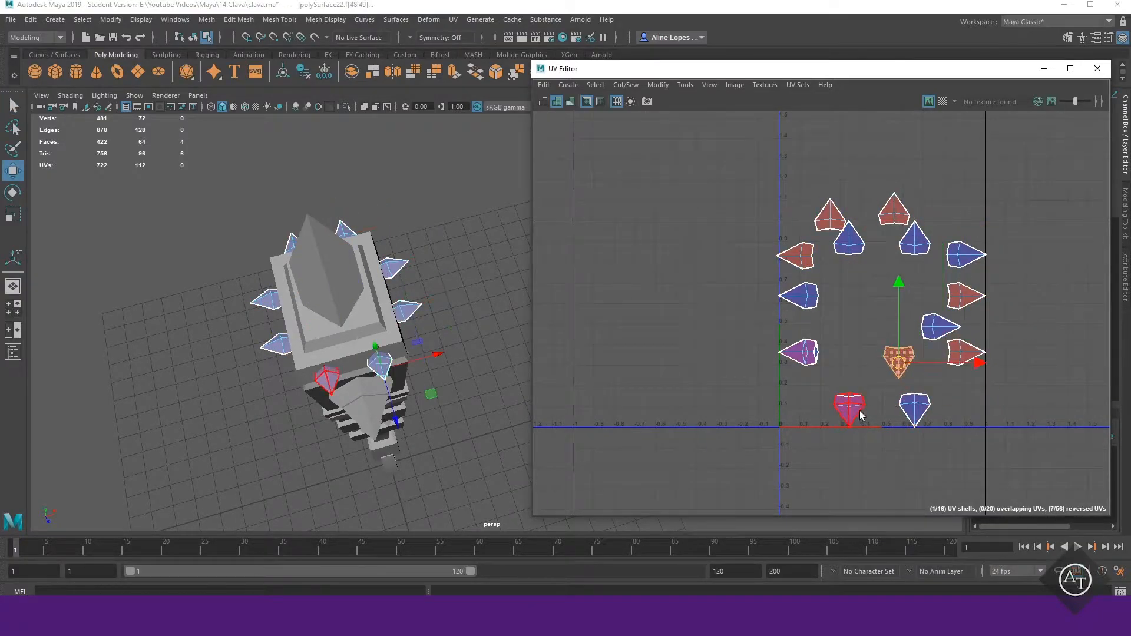
- Flip all reversed halves of the rim spikes' shells
right_click_drag(858, 315, 828, 298, "shift")
right_click_drag(795, 224, 743, 192, "shift")
left_click(797, 251)
left_click(829, 219)
right_click_drag(1012, 258, 980, 244, "shift")
left_click(965, 348)
right_click_drag(1020, 321, 991, 307, "shift")
left_click(899, 357)
right_click_drag(859, 300, 808, 313, "shift")
left_click(852, 408)
- Interlock the eight rim spike shells that point up or down into one row of alternating triangles
left_click(849, 318)
scroll(899, 360, "up", 2)
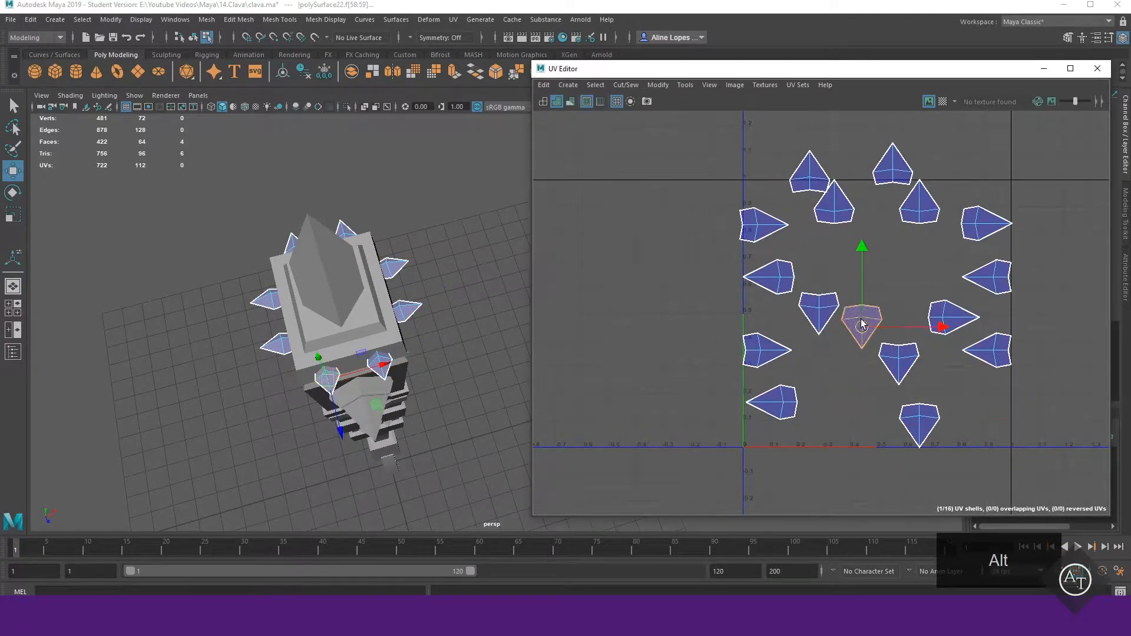
left_click_drag(860, 329, 864, 305)
left_click(901, 362)
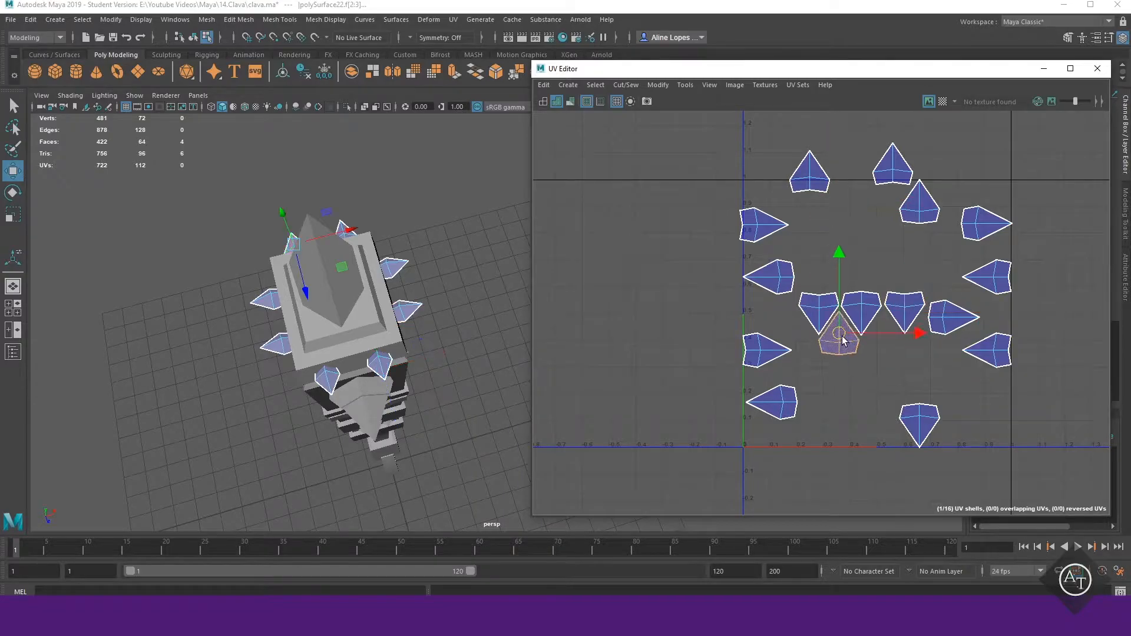
left_click(883, 368)
middle_click_drag(890, 371, 793, 389, "alt")
left_click_drag(905, 412, 853, 297)
left_click_drag(872, 332, 958, 328)
left_click(796, 195)
left_click_drag(797, 192, 834, 358)
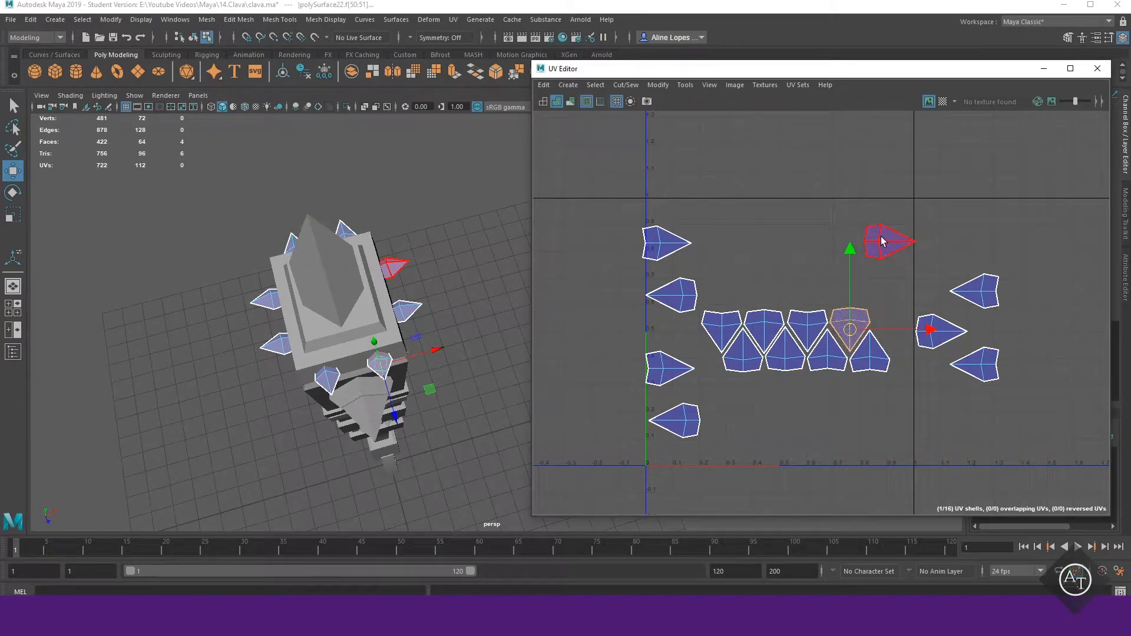
- Rotate the four sideways spike shells at the right-hand side of the row so their tips point straight up
key("e")
left_click(999, 300)
left_click_drag(973, 217, 1052, 295)
left_click(943, 330)
left_click_drag(929, 255, 878, 319)
left_click(949, 334)
left_click(974, 364)
left_click_drag(1002, 330, 1035, 391)
- Rotate the four remaining sideways spike shells along the tile's left border to stand vertically, the uppermost one pointing down
left_click(666, 243)
left_click_drag(722, 177, 760, 265)
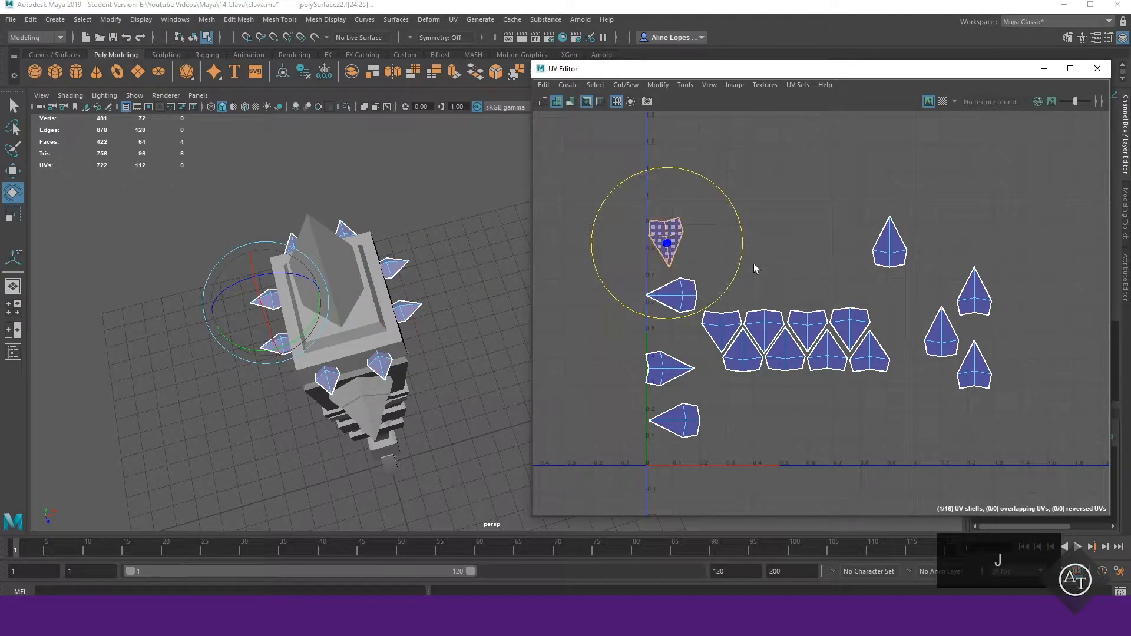
key("z")
left_click(678, 294)
left_click_drag(700, 225, 754, 400)
left_click(672, 368)
left_click(677, 420)
- Line up four upward-pointing spike shells above the first row and fit the downward-pointing shell into their first gap
key("w")
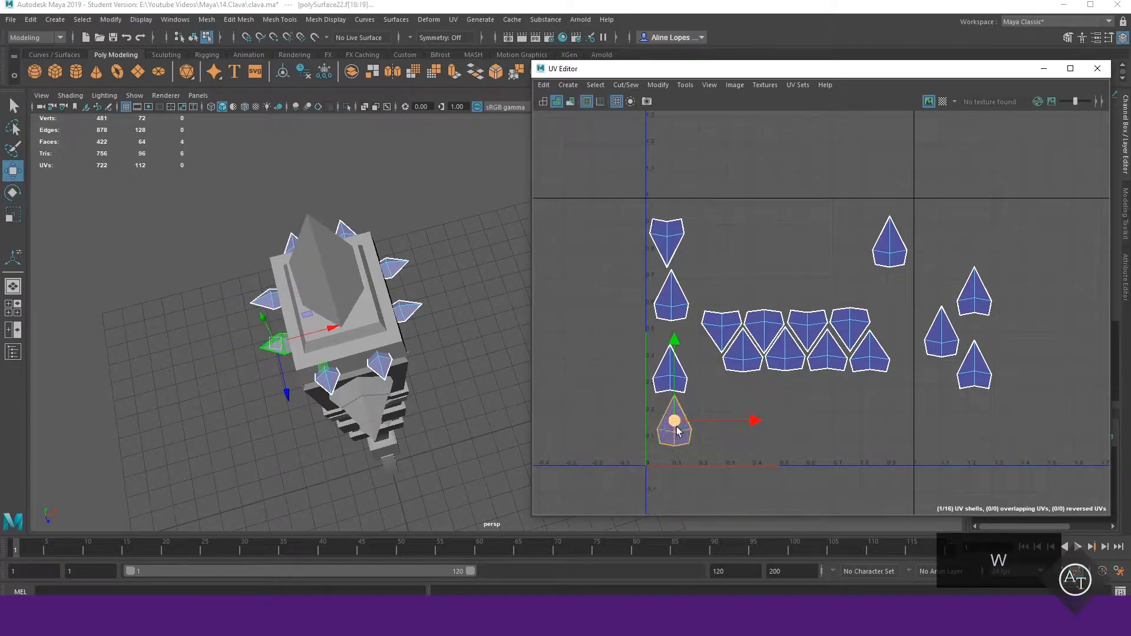
left_click_drag(724, 291, 729, 297)
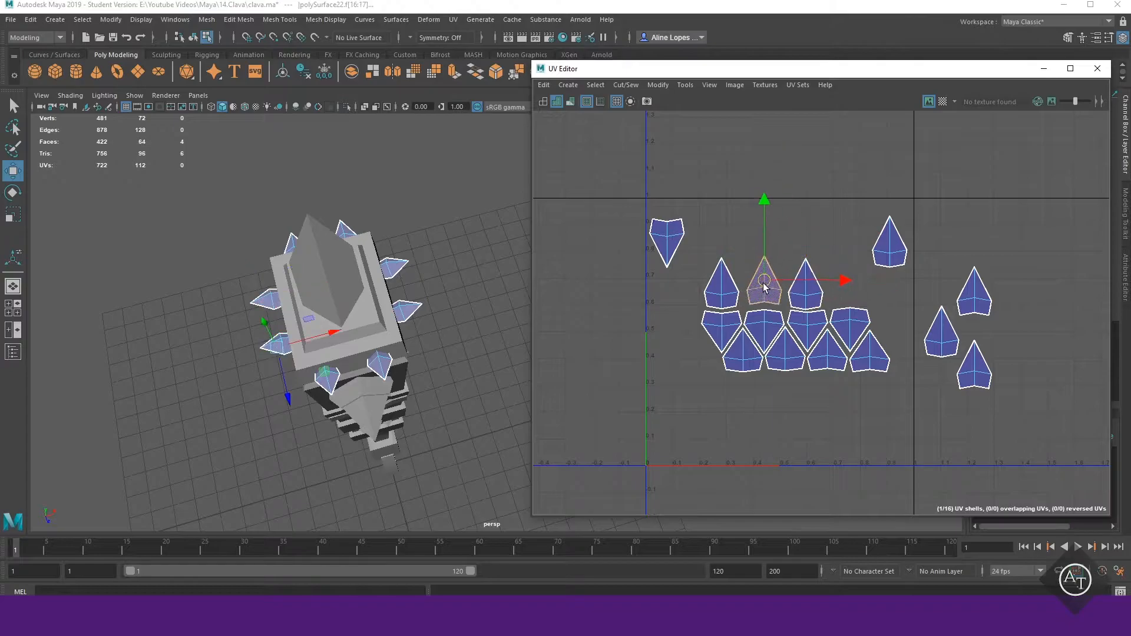
left_click(975, 369)
left_click_drag(974, 368, 851, 283)
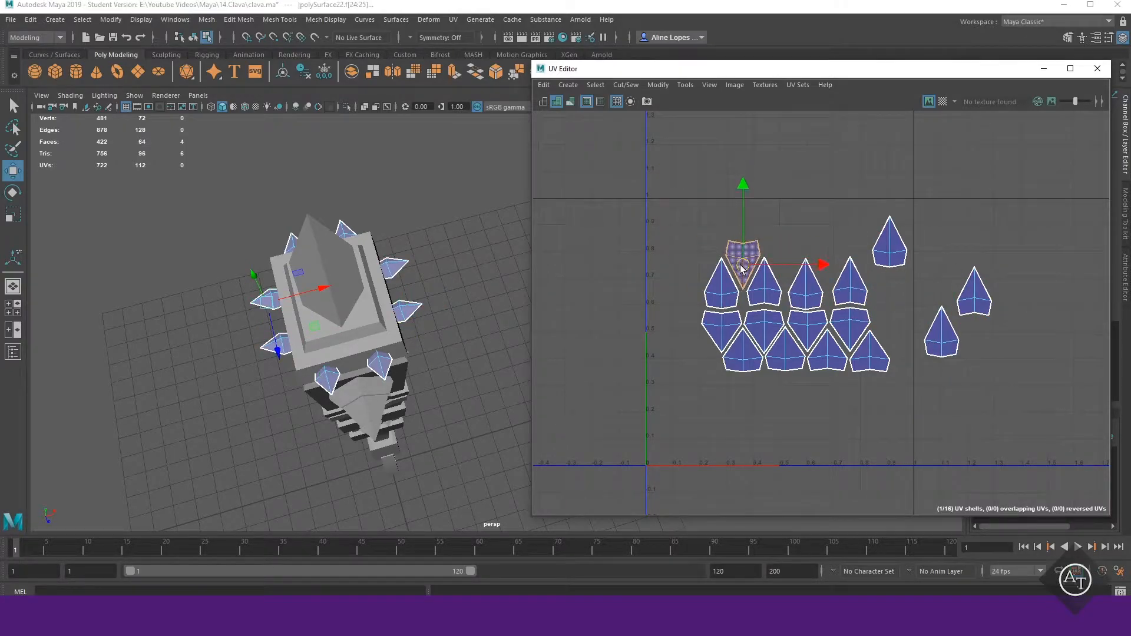
- Rotate the last three loose spike shells so their tips point down
key("r")
key("j")
left_click_drag(893, 167, 895, 315)
left_click(947, 337)
left_click_drag(944, 258, 963, 402)
left_click(983, 288)
left_click_drag(978, 217, 920, 353)
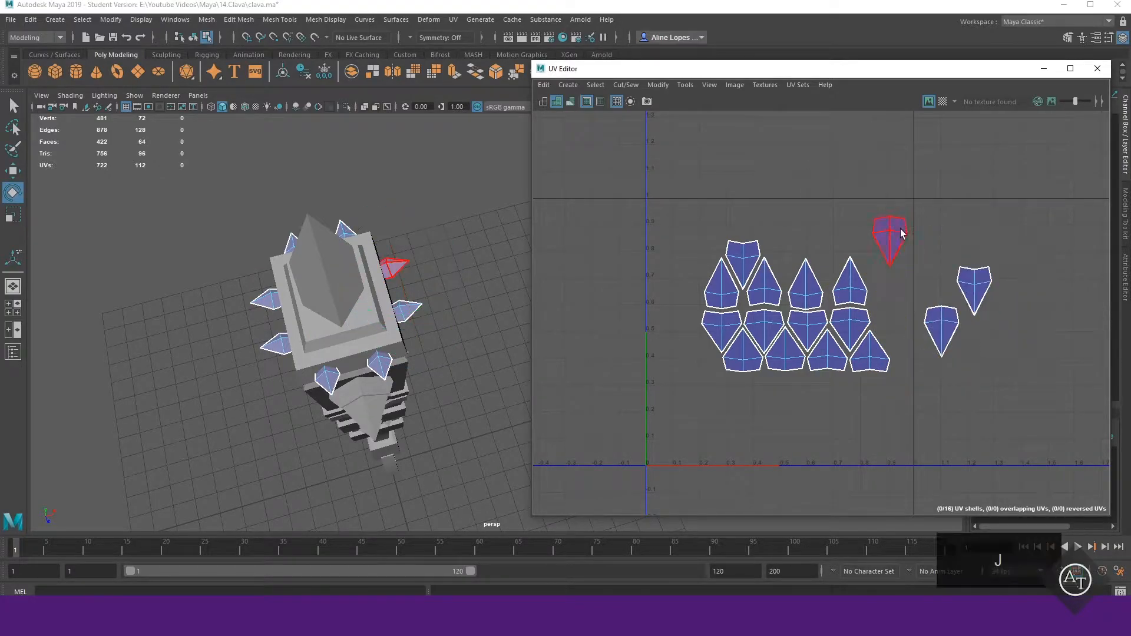
- Fit the three downward-pointing spike shells into the open gaps of the second row
key("w")
left_click(891, 243)
left_click_drag(891, 242, 788, 259)
left_click_drag(943, 328, 828, 262)
left_click_drag(974, 288, 872, 264)
- Select both rows of rim spike shells and scale them down together
left_click_drag(925, 388, 696, 230)
key("r")
left_click_drag(798, 301, 764, 236)
key("w")
- Select all parts of the club together except the two zigzag bands to show their combined UV layout
left_click_drag(241, 203, 431, 437)
middle_click_drag(431, 437, 395, 357, "alt")
scroll(245, 320, "up", 4)
left_click_drag(245, 320, 296, 293, "alt")
scroll(297, 292, "down", 4)
middle_click_drag(383, 277, 404, 353, "alt")
scroll(282, 316, "up", 3)
left_click(348, 266, "ctrl")
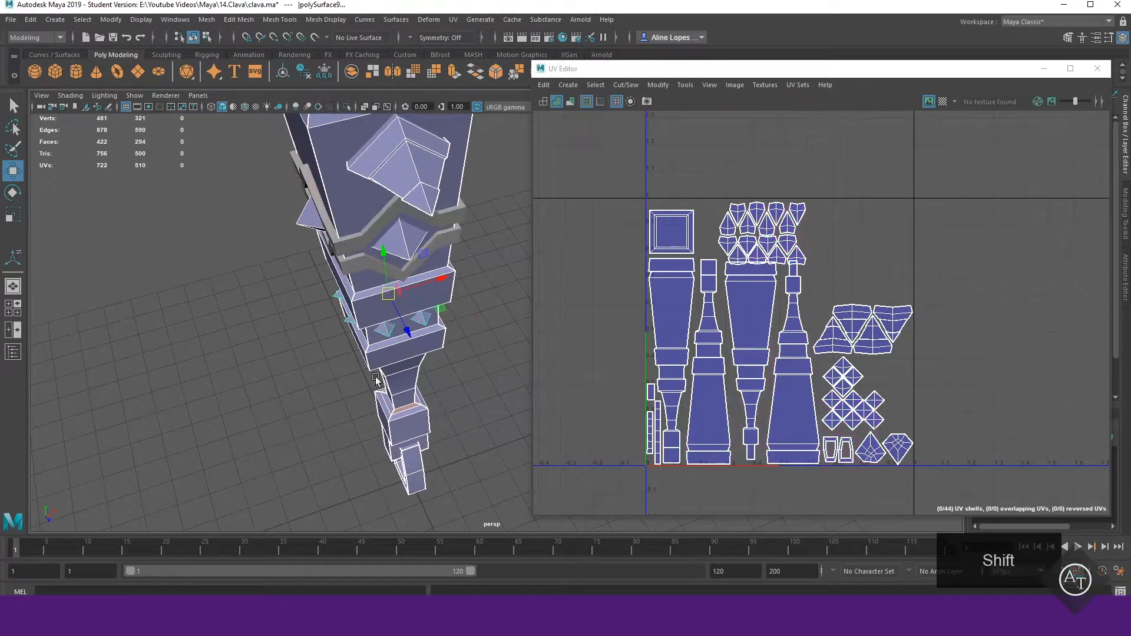
- Move the UV edge where the handle's neck meets the collar away from the collar in the body shell
scroll(340, 475, "up", 4)
left_click(363, 321)
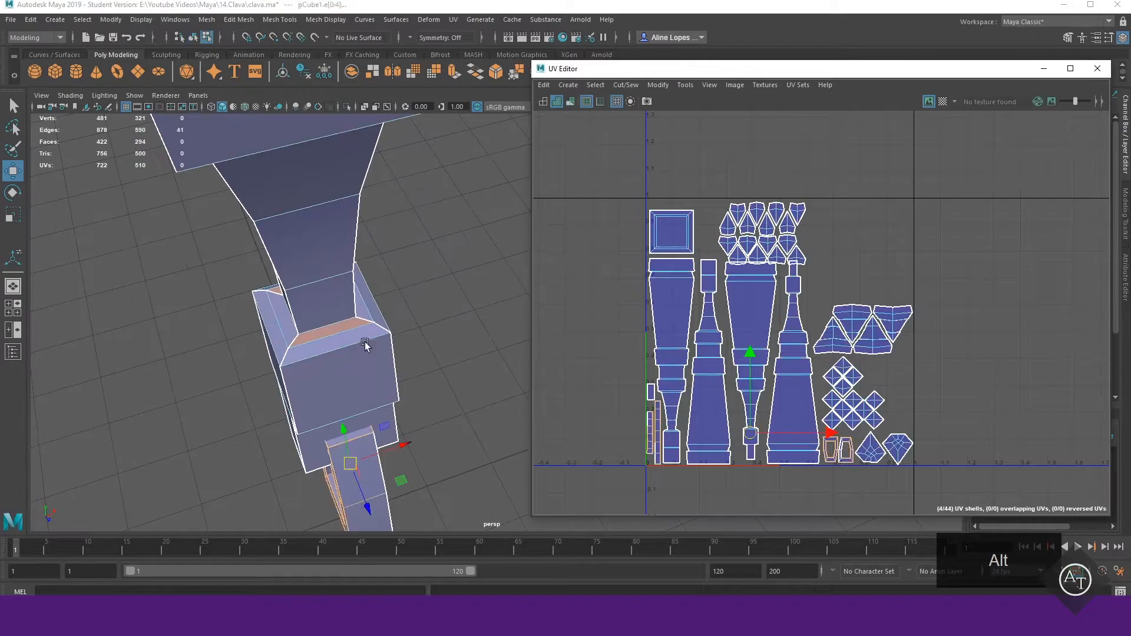
key("f")
left_click_drag(819, 280, 820, 269)
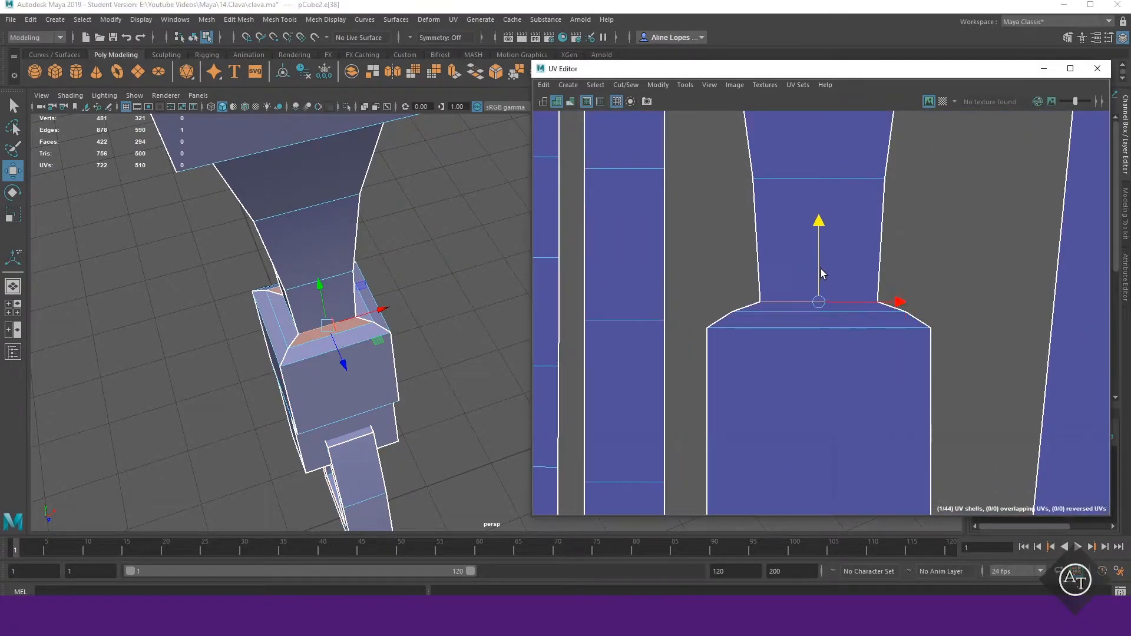
left_click_drag(233, 439, 266, 430, "alt")
key("f")
left_click_drag(313, 359, 401, 377, "alt")
- Examine the handle's collar and neck from several sides together with the matching parts of the UV shells
left_click(401, 439)
scroll(744, 444, "down", 5)
middle_click_drag(832, 454, 742, 288, "alt")
right_click_drag(621, 202, 726, 426, "alt")
mouse_move(628, 363)
right_mouse_down()
mouse_move(649, 348)
mouse_move(619, 364)
right_mouse_up()
right_click_drag(95, 299, 121, 291)
left_click(413, 412)
scroll(423, 412, "down", 3)
left_click_drag(423, 414, 445, 319, "alt")
left_click(444, 318)
middle_click_drag(496, 198, 501, 100, "alt")
left_click(443, 425, "shift")
middle_click_drag(448, 176, 390, 472, "alt")
left_click(485, 286, "shift")
left_click(371, 142, "shift")
- Scale the sixteen rim spike shells down further as one group in UV shell selection
scroll(508, 315, "down", 5)
scroll(785, 404, "down", 10)
middle_click_drag(831, 441, 854, 195, "alt")
scroll(836, 279, "up", 2)
right_click_drag(858, 189, 782, 199)
left_click_drag(781, 195, 754, 193)
key("r")
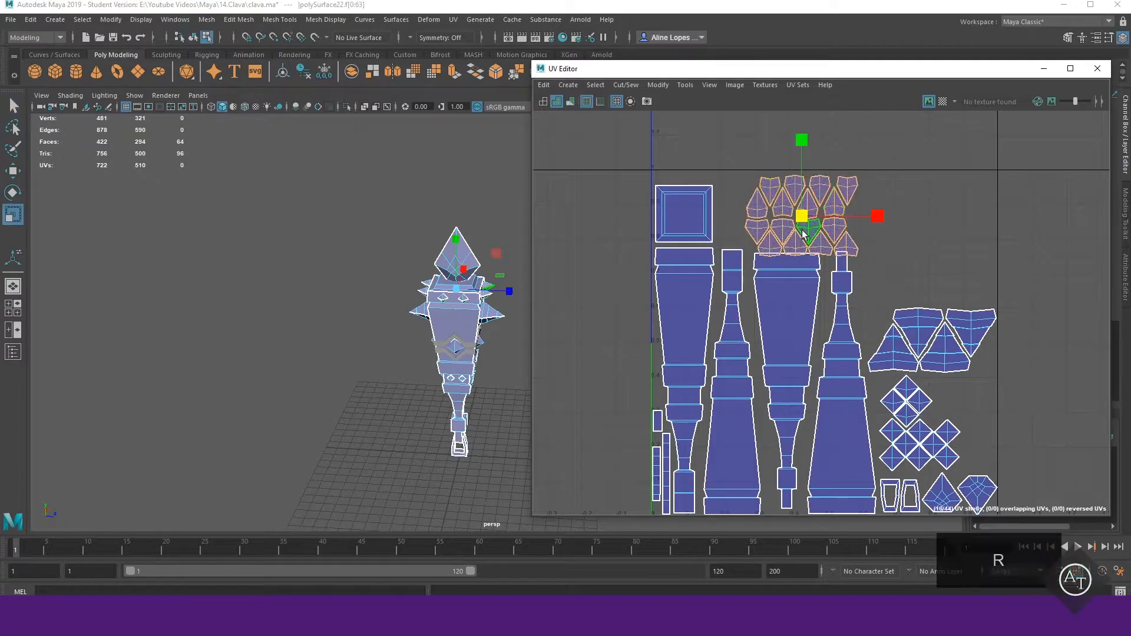
key("w")
- Shift the four large spike shells inward, rotate the three end diamond shells and regroup all the diamonds compactly
left_click_drag(879, 280, 975, 343)
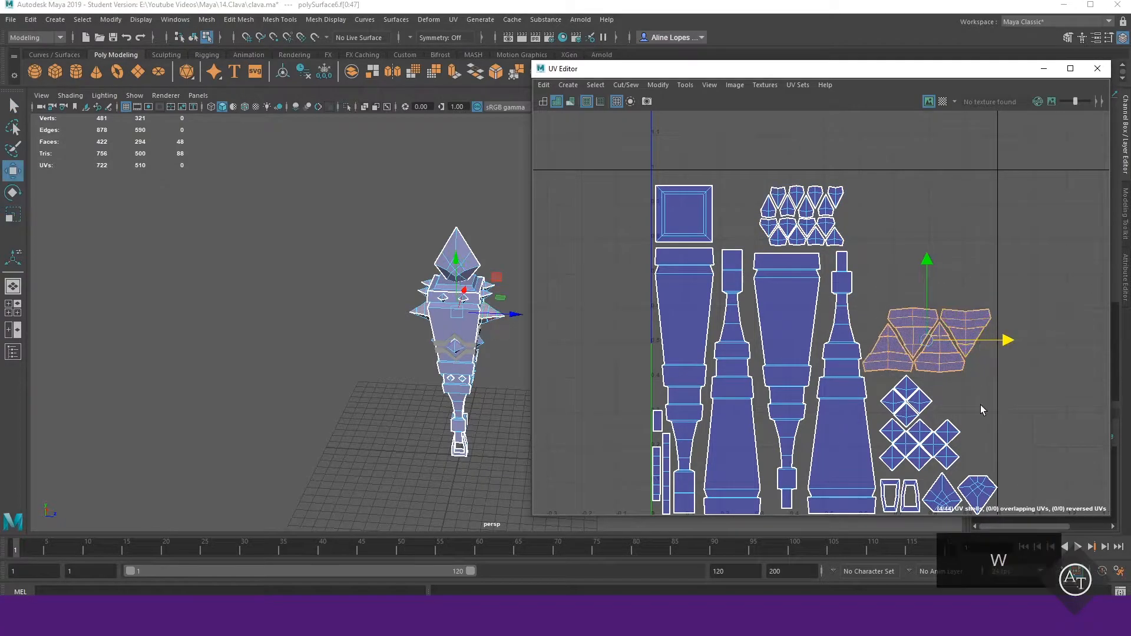
left_click(980, 412)
left_click_drag(971, 463, 950, 452)
key("e")
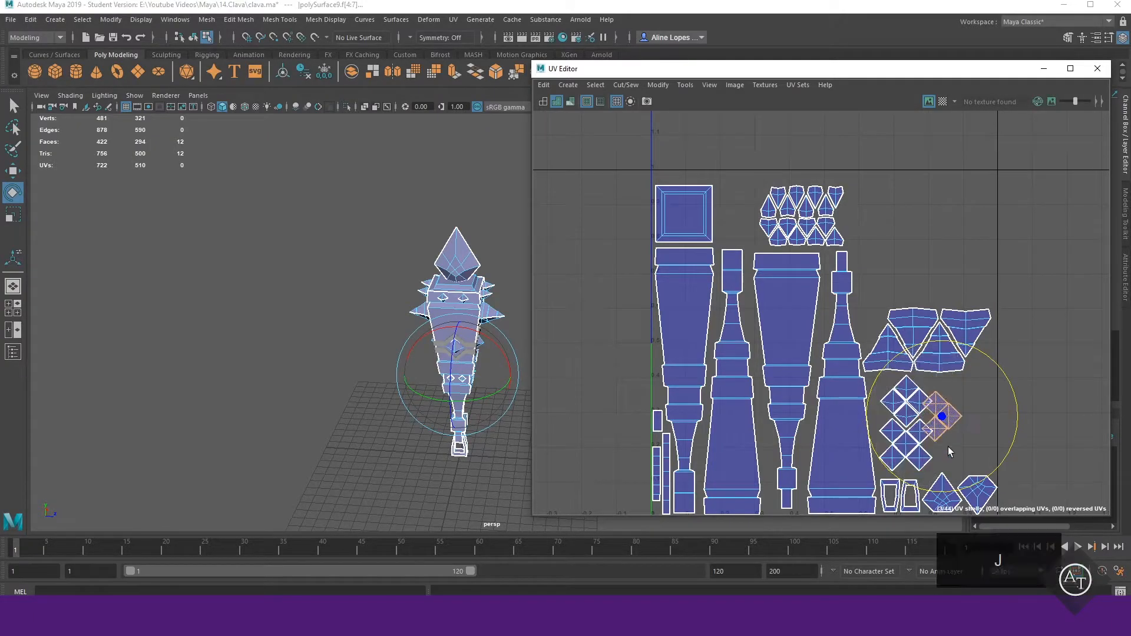
left_click_drag(875, 371, 950, 429)
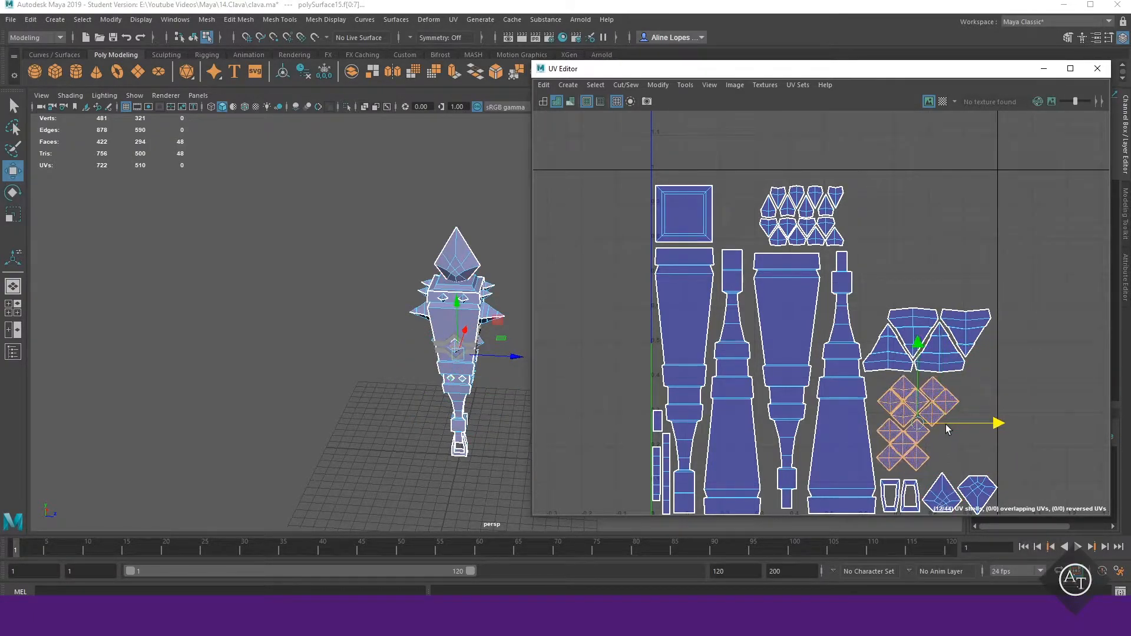
- Try the rim spike shells beside the diamond shells and turn on the checker map to compare texture density
left_click_drag(851, 252, 755, 180)
left_click_drag(802, 212, 961, 438)
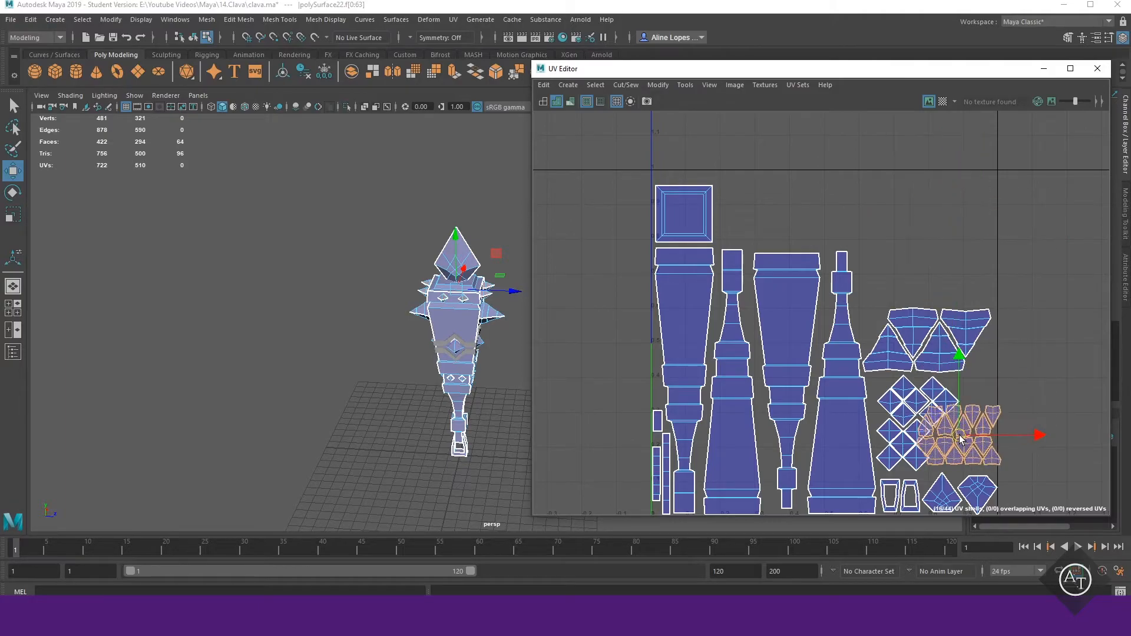
left_click(943, 100)
key("f")
left_click_drag(421, 354, 427, 377, "alt")
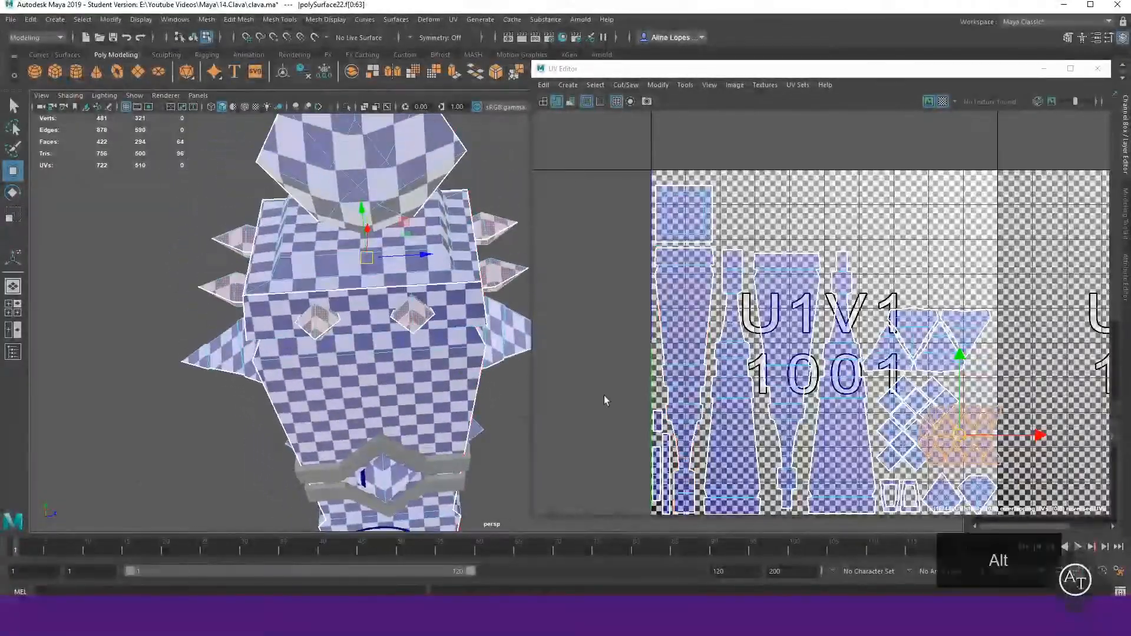
- Move the rim spike shells beside the square cap shell and reposition the three diamond shells next to the other diamonds
left_click_drag(962, 436, 763, 217)
left_click(873, 194)
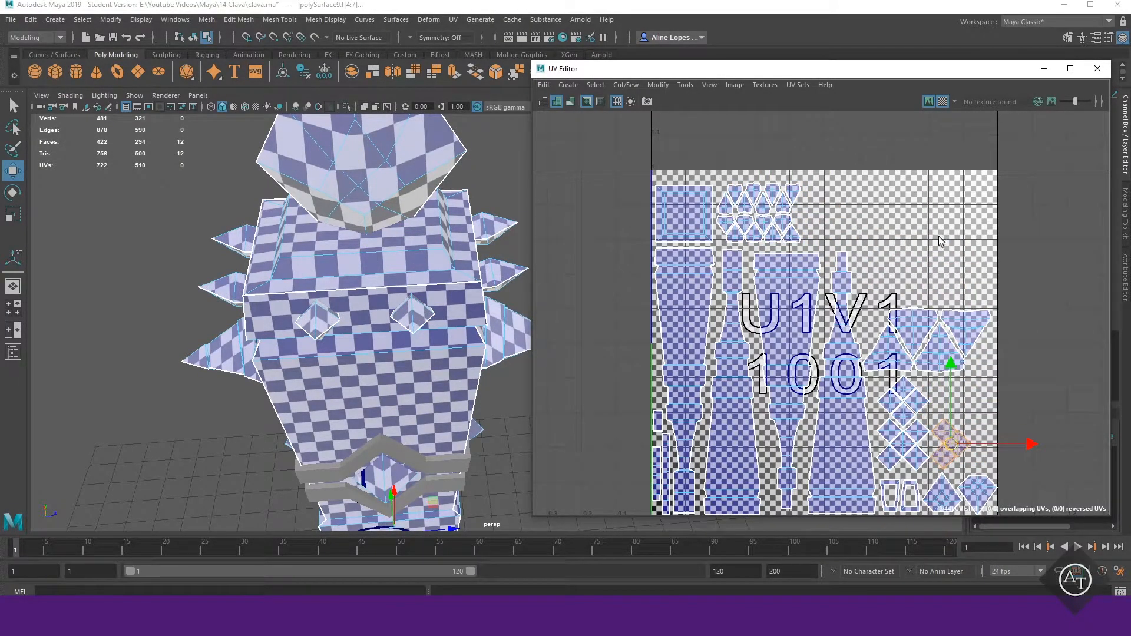
key("e")
key("w")
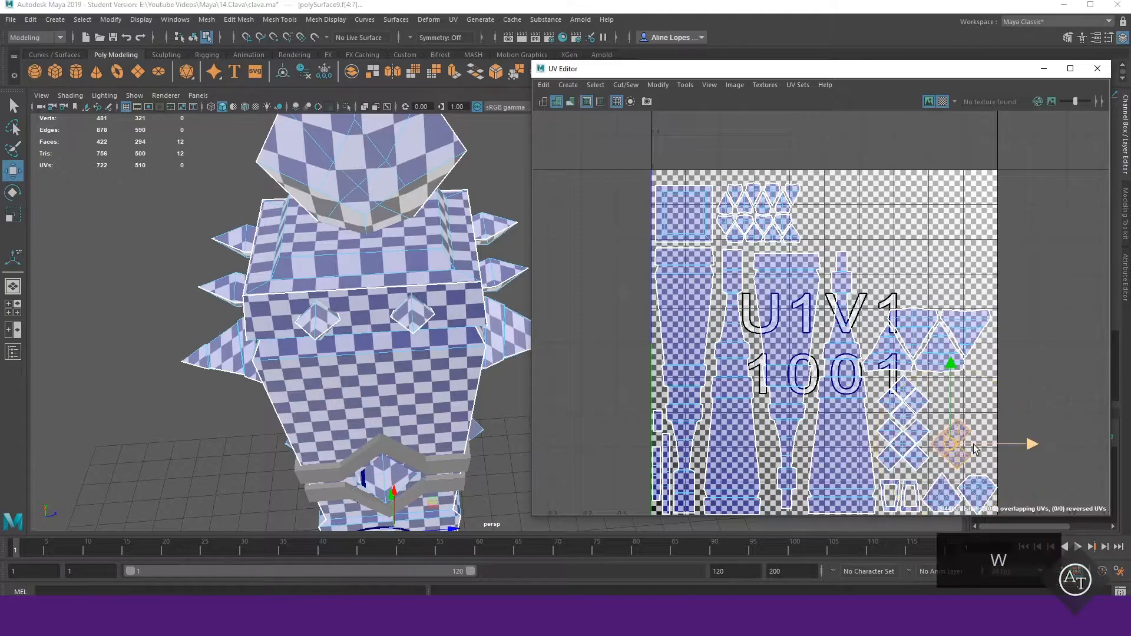
- Select the two zigzag bands and project their UVs with a camera-based projection from the top view
left_click_drag(353, 295, 400, 295, "alt")
right_click_drag(401, 295, 330, 295, "alt")
mouse_move(285, 329)
right_mouse_down()
mouse_move(313, 327)
mouse_move(236, 301)
right_mouse_up()
scroll(430, 321, "up", 5)
left_click(431, 321)
key("space")
key("space")
left_click(568, 85)
left_click(602, 132)
key("space")
key("space")
- Select the border edge loops of both zigzag bands around the club and cut the UVs along them
left_click_drag(514, 262, 407, 253, "alt")
right_click_drag(407, 253, 333, 476)
middle_click_drag(333, 476, 299, 271, "alt")
double_click(298, 271)
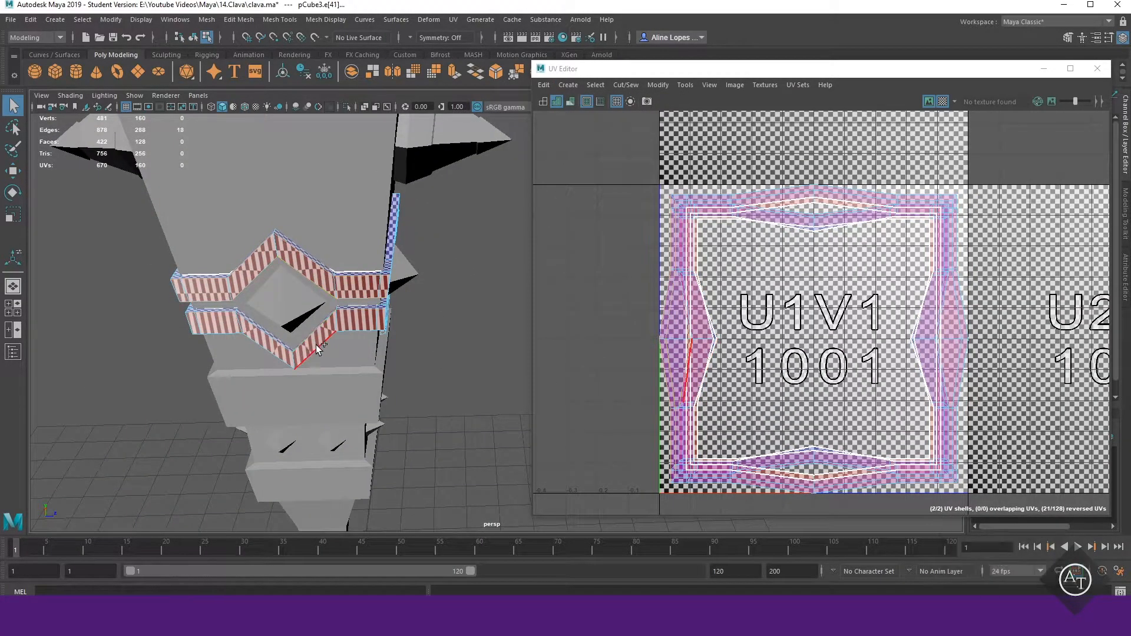
left_click_drag(299, 271, 332, 324, "alt")
right_click_drag(332, 324, 302, 368, "alt")
double_click(359, 432, "shift")
left_click_drag(360, 431, 353, 354, "alt")
mouse_move(355, 426)
left_mouse_down("alt")
mouse_move(329, 424)
mouse_move(363, 411)
left_mouse_up("alt")
double_click(362, 412, "shift")
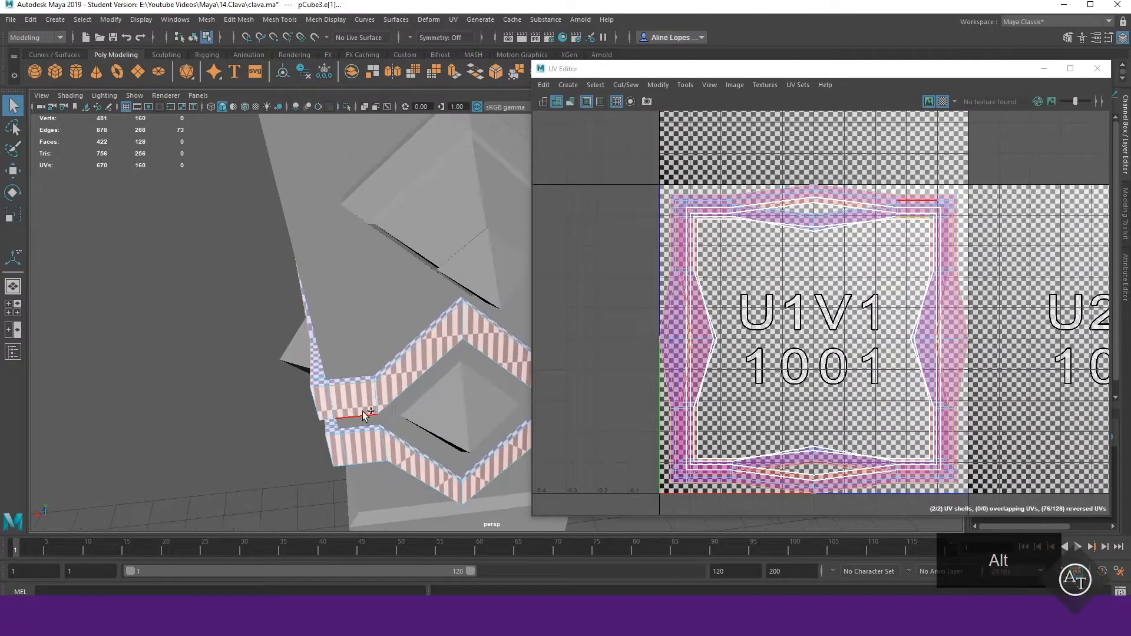
left_click_drag(365, 458, 270, 238, "alt")
left_click_drag(278, 470, 248, 330, "alt")
key("w")
key("shift+x")
- Switch to UV shell selection and move the bands' four upper and lower ring shells apart from the side walls
right_click_drag(599, 225, 548, 207)
left_click_drag(413, 248, 448, 309, "alt")
left_click(448, 310)
left_click_drag(814, 339, 1020, 256)
left_click(493, 409)
left_click_drag(814, 339, 1058, 324)
left_click_drag(477, 419, 384, 239, "alt")
left_click(384, 238)
scroll(935, 395, "down", 3)
left_click_drag(851, 355, 829, 157)
left_click(421, 334)
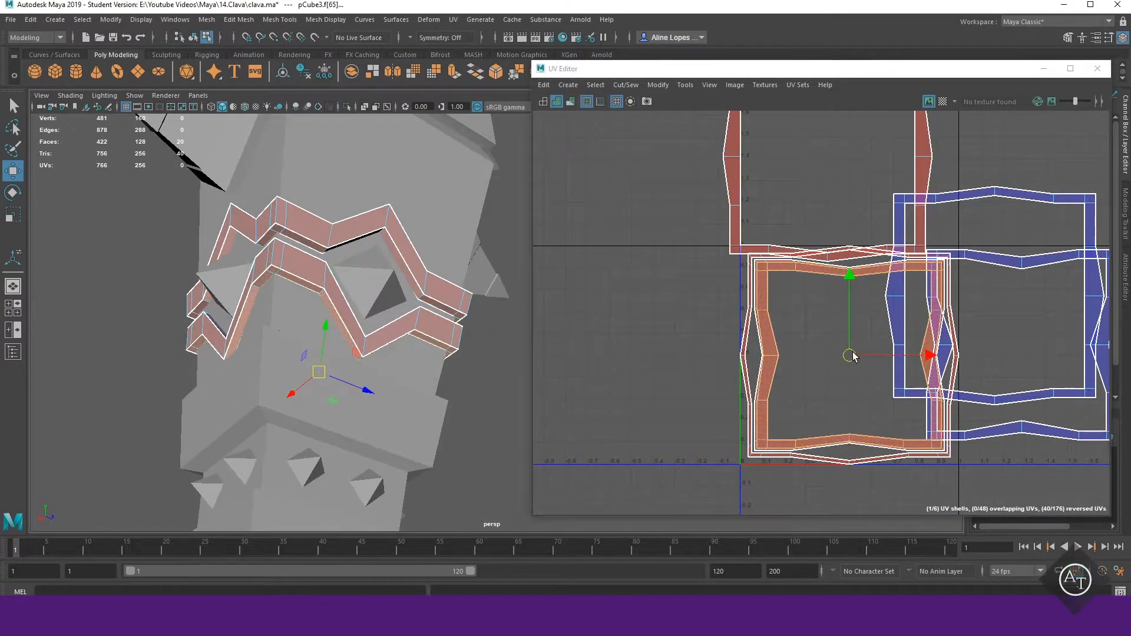
left_click_drag(854, 356, 637, 309)
- Flip the two reversed ring shells and move them beside the other ring shells
right_click_drag(670, 172, 633, 157, "shift")
left_click(729, 192)
scroll(736, 258, "down", 3)
left_click_drag(824, 209, 917, 210)
middle_click_drag(917, 210, 973, 215)
left_click(692, 240)
middle_click_drag(691, 258, 933, 192)
- Check the side walls of the zigzag bands with the checker map
left_click(487, 272)
left_click(944, 101)
left_click_drag(483, 318, 359, 333, "alt")
right_click_drag(780, 215, 782, 239)
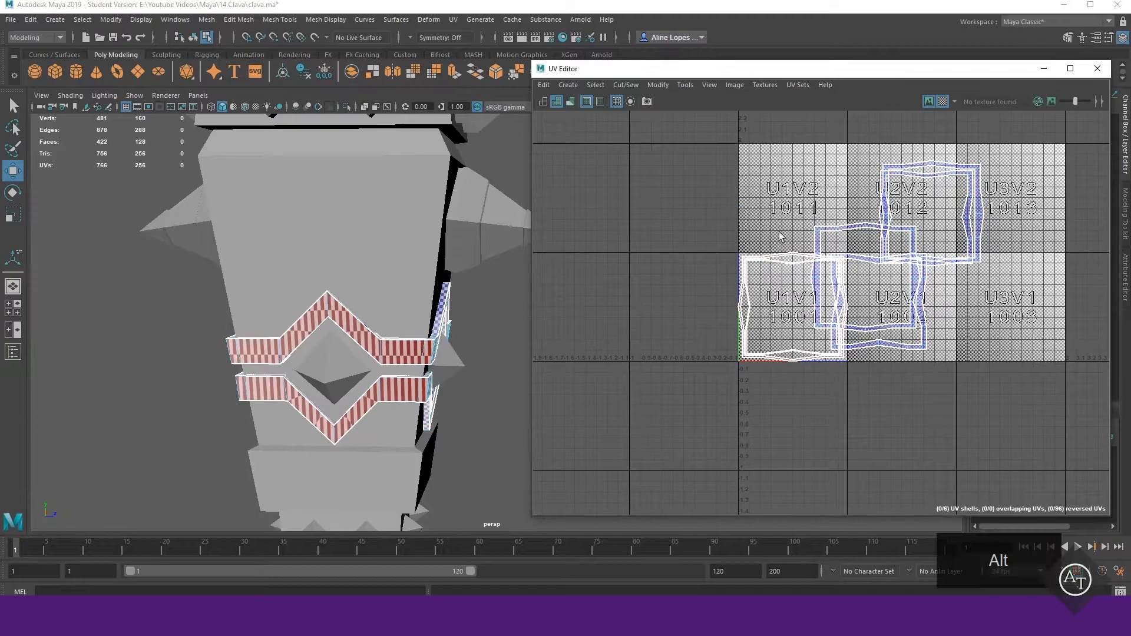
left_click(779, 257)
- Select the vertical corner edges of both zigzag bands around the club and cut the UVs along them
right_click_drag(494, 299, 488, 264)
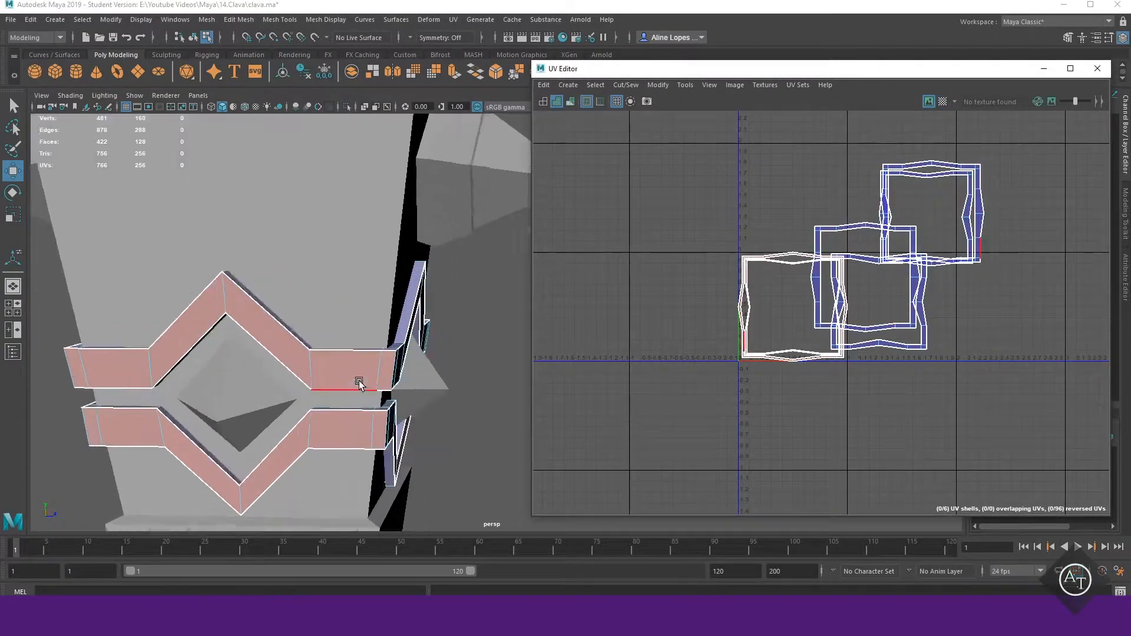
left_click(359, 381)
left_click_drag(374, 419, 317, 334, "alt")
left_click(302, 389, "shift")
left_click_drag(302, 389, 490, 399, "alt")
middle_click_drag(490, 399, 359, 375, "alt")
left_click(359, 377, "shift")
left_click(360, 460, "shift")
left_click_drag(260, 407, 384, 377, "alt")
left_click(320, 331, "shift")
left_click(331, 422, "shift")
left_click_drag(331, 422, 356, 396, "alt")
middle_click_drag(356, 396, 298, 423, "alt")
right_click_drag(674, 305, 648, 325, "shift")
- Project the front and back walls of both zigzag bands camera-based from the front view and move their shells above the others
scroll(496, 323, "down", 3)
right_click_drag(717, 200, 776, 230)
left_click_drag(776, 232, 807, 377)
scroll(444, 353, "down", 3)
key("space")
key("space")
middle_click_drag(365, 487, 346, 411, "alt")
left_click(569, 85)
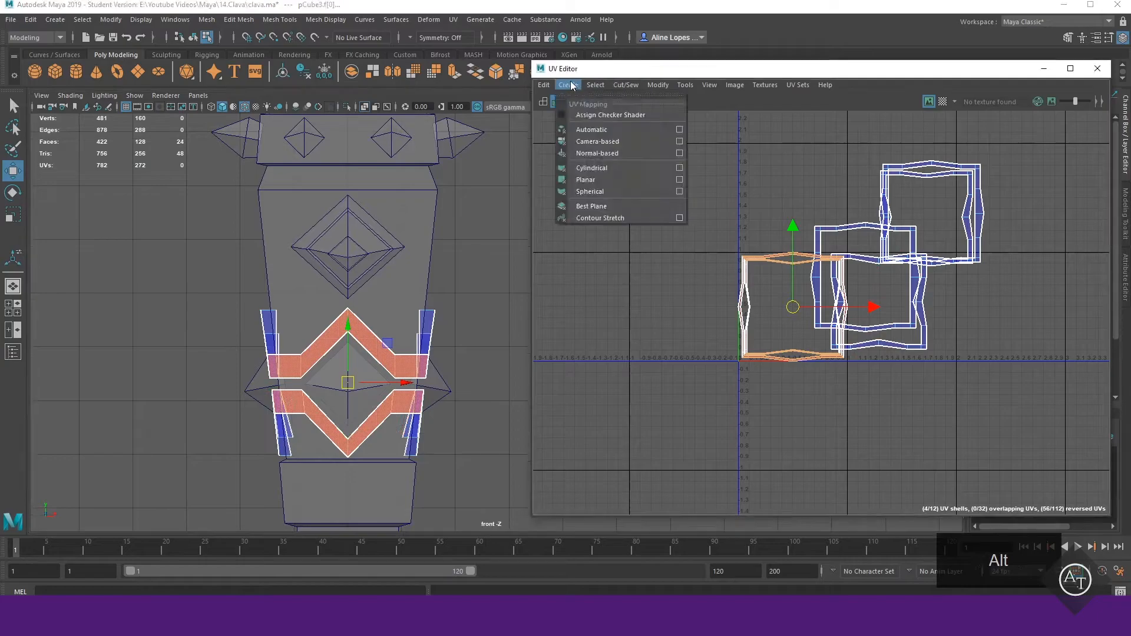
left_click(575, 142)
left_click_drag(793, 281, 792, 170)
left_click(792, 242)
- Select the remaining left and right walls of both zigzag bands and project them camera-based from the side view
scroll(792, 248, "up", 3)
middle_click_drag(791, 245, 797, 390, "alt")
key("space")
left_click(694, 465)
middle_click_drag(910, 460, 883, 371, "alt")
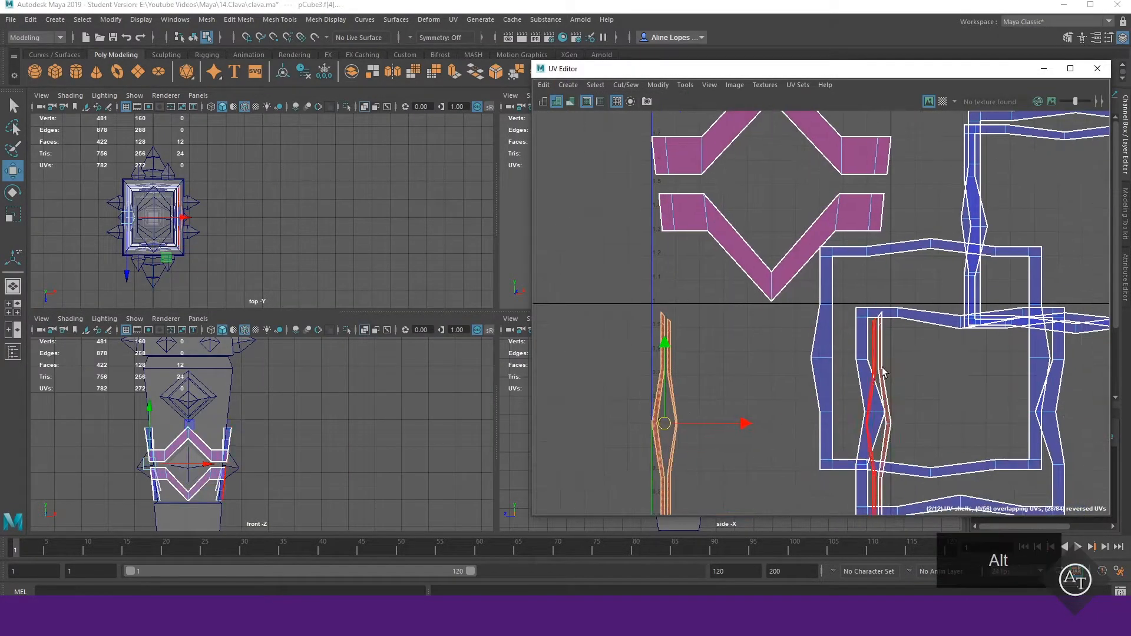
left_click(879, 377, "shift")
key("space")
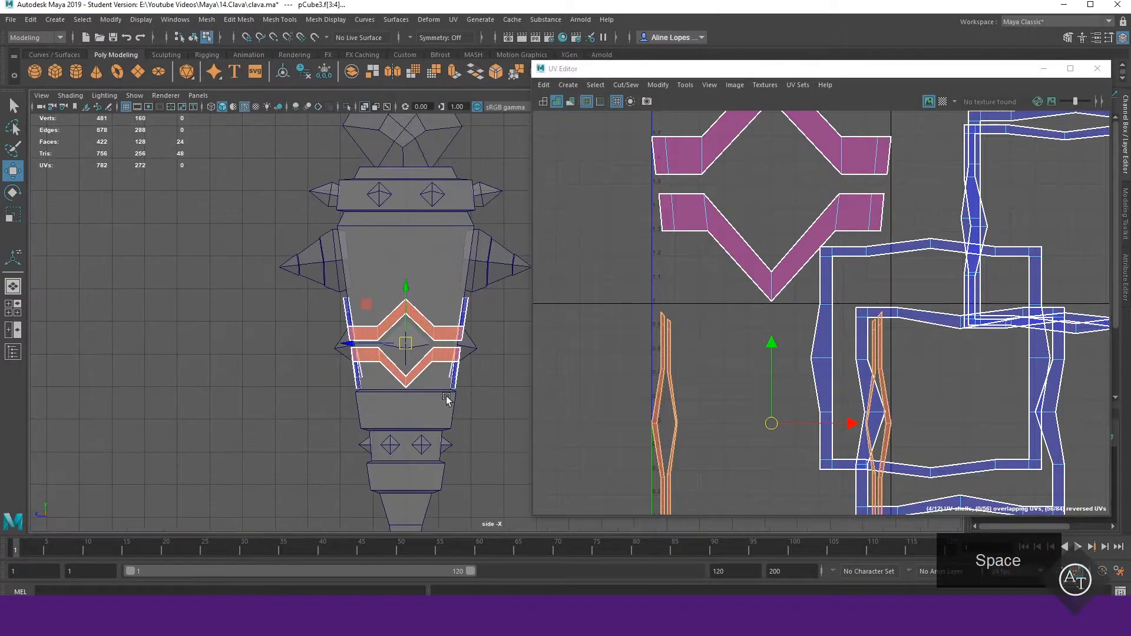
left_click(568, 85)
left_click(596, 142)
- Move the overlapping left and right wall shells of the zigzag bands apart and flip the reversed ones
right_click_drag(616, 283, 563, 263)
left_click(704, 371)
left_click_drag(772, 359, 641, 334)
right_click_drag(629, 358, 682, 338, "shift")
key("z")
left_click(696, 458)
left_click_drag(772, 489, 614, 490)
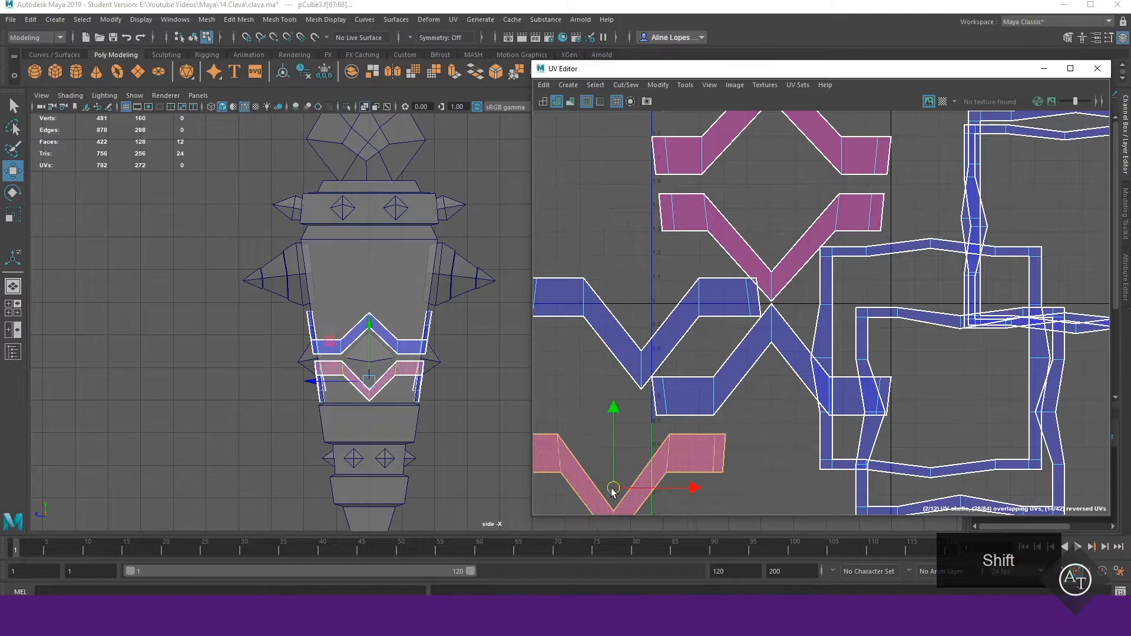
middle_click_drag(614, 491, 727, 449, "alt")
right_click_drag(688, 353, 642, 334)
left_click(744, 462)
left_click_drag(726, 442, 726, 366)
right_click_drag(687, 304, 712, 288, "shift")
- Separate the overlapping front and back wall shells of the zigzag bands and flip the reversed ones
middle_click_drag(825, 224, 738, 368, "alt")
left_click(766, 354)
left_click_drag(795, 349, 679, 358)
left_click(716, 315)
right_click_drag(750, 278, 774, 263, "shift")
left_click(758, 218)
left_click_drag(798, 220, 686, 185)
left_click(798, 184)
right_click_drag(866, 175, 891, 158, "shift")
left_click(854, 272)
- Scale all twelve zigzag band shells down together and move them to the first UV tile's upper right edge
scroll(851, 290, "down", 5)
left_click_drag(981, 404, 736, 234)
key("r")
left_click_drag(857, 326, 809, 349)
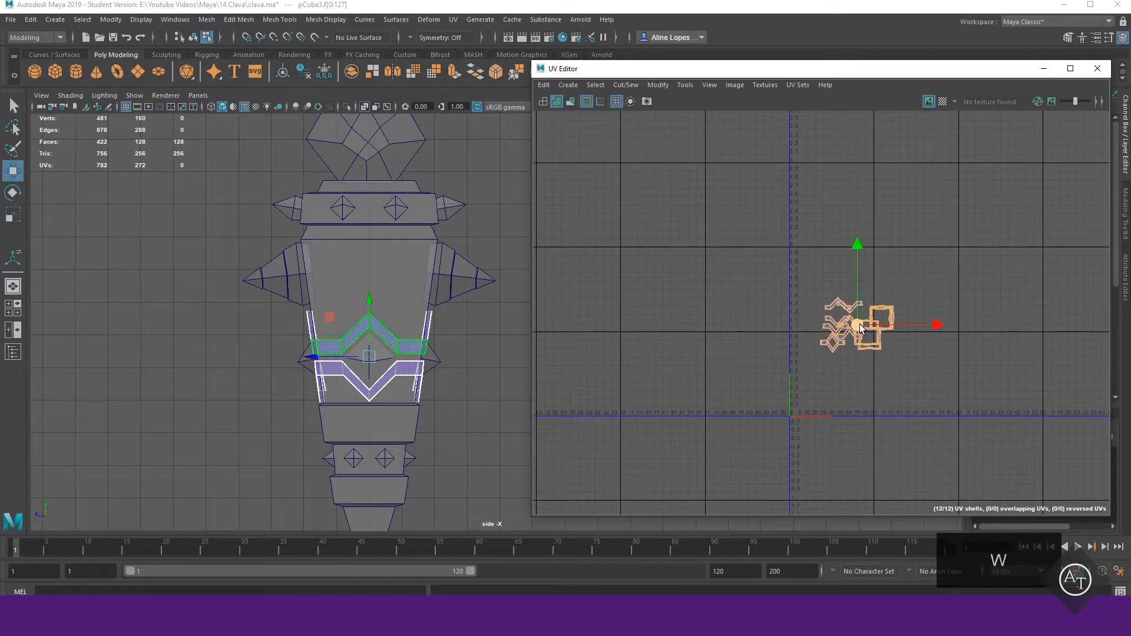
scroll(812, 342, "up", 4)
key("w")
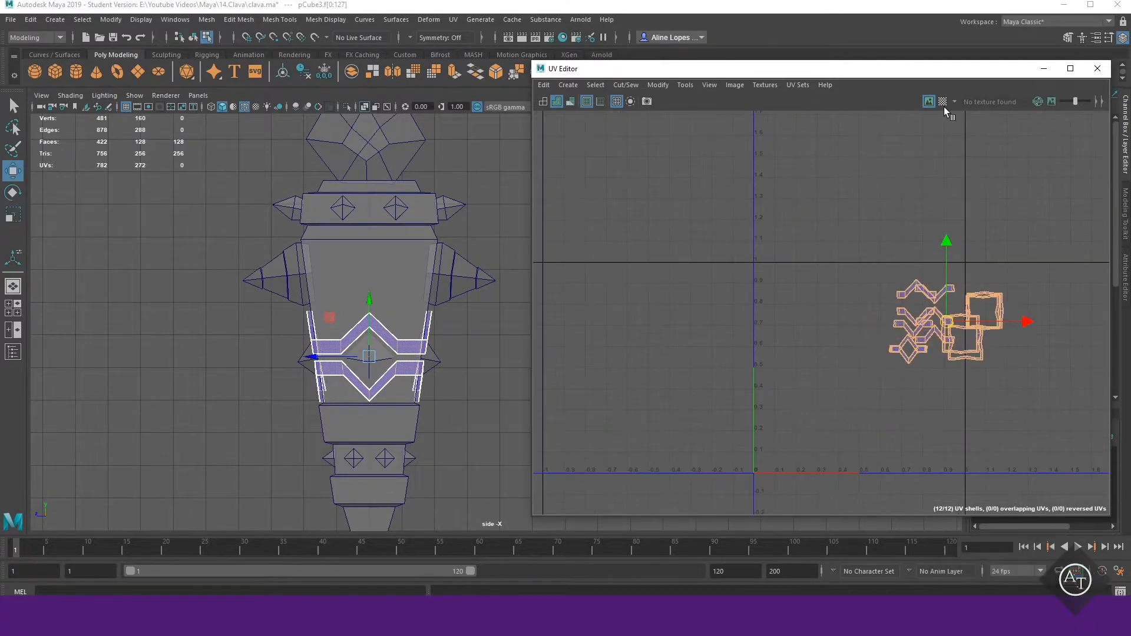
- Turn on the checker map and inspect both zigzag bands in the perspective view
left_click(944, 101)
right_click(216, 302)
right_click_drag(216, 303, 352, 347, "alt")
key("space")
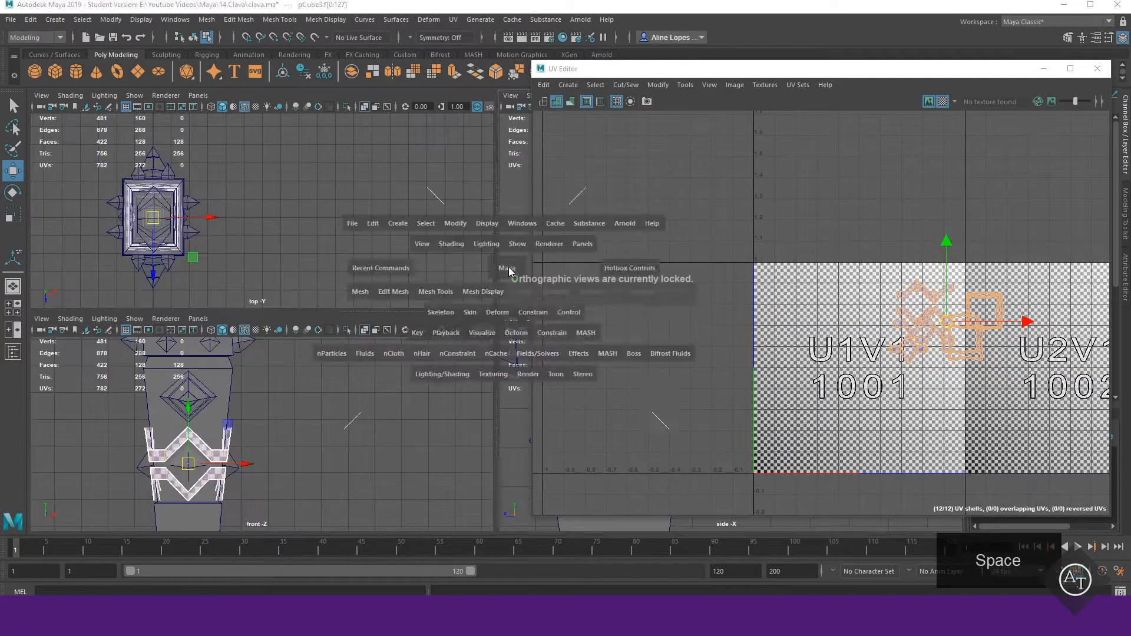
key("space")
left_click_drag(507, 273, 392, 414, "alt")
middle_click_drag(391, 414, 432, 330, "alt")
left_click_drag(432, 330, 306, 344, "alt")
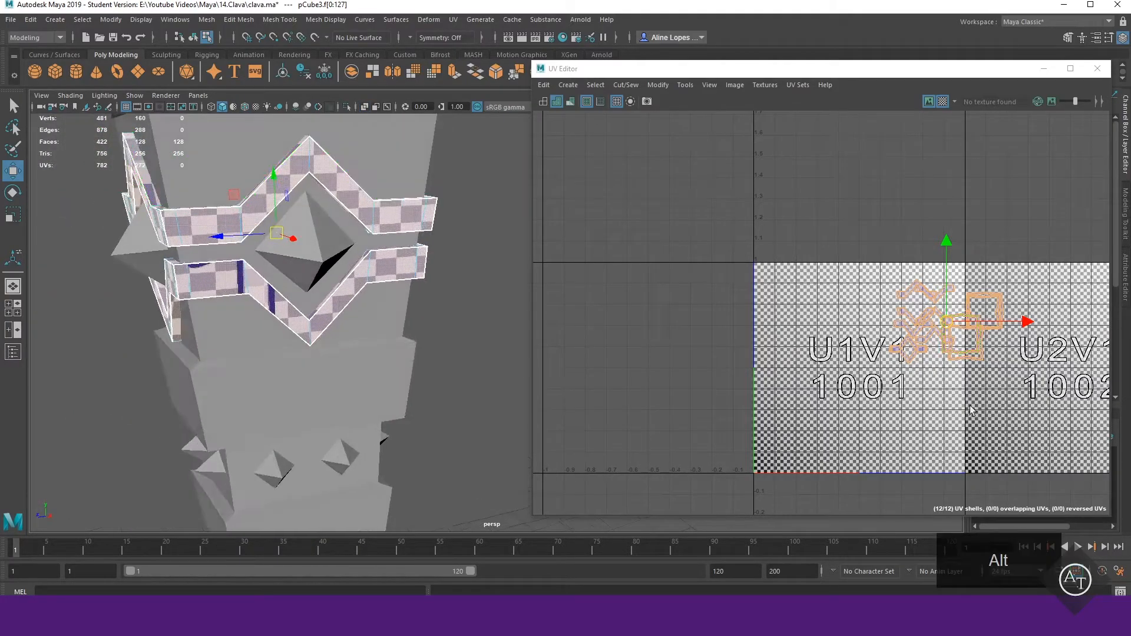
scroll(947, 337, "up", 5)
- Select the four left and right wall shells of the bands and scale them to match the other walls' checker size
left_click(394, 218)
left_click(393, 262, "shift")
left_click_drag(235, 301, 431, 317, "alt")
middle_click_drag(432, 318, 332, 300, "alt")
left_click(353, 283, "shift")
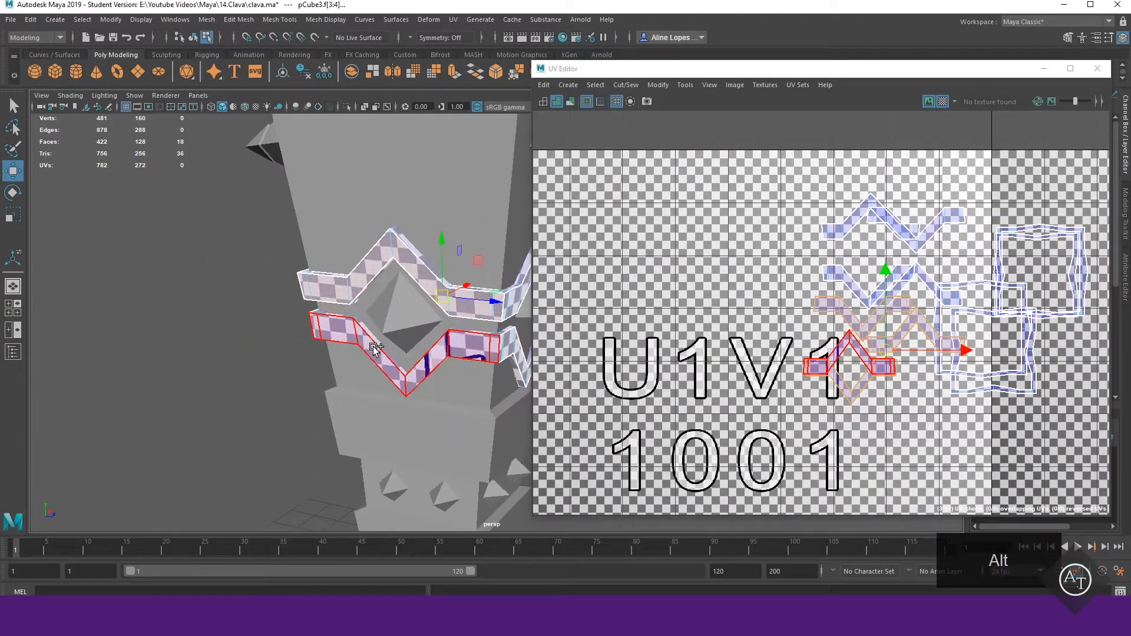
left_click(379, 350, "shift")
scroll(854, 377, "up", 4)
left_click_drag(265, 295, 395, 282, "alt")
right_click_drag(395, 283, 495, 307, "alt")
key("r")
left_click_drag(979, 337, 989, 339)
scroll(352, 345, "down", 3)
left_click_drag(336, 376, 415, 354, "alt")
- Select the four upper and lower ring shells of both bands, try scaling them together, and undo that scaling
left_click(396, 227)
left_click(383, 277, "shift")
left_click_drag(383, 303, 369, 242, "alt")
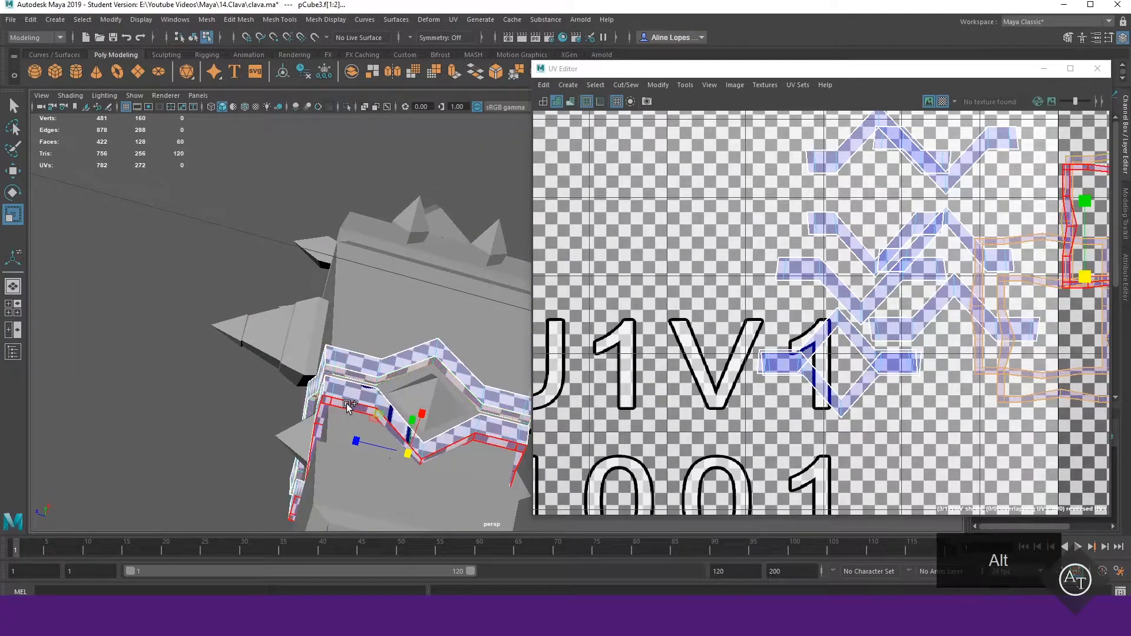
left_click(348, 406, "shift")
scroll(984, 342, "down", 2)
middle_click_drag(990, 336, 783, 363, "alt")
scroll(783, 362, "up", 2)
left_click_drag(909, 317, 885, 325)
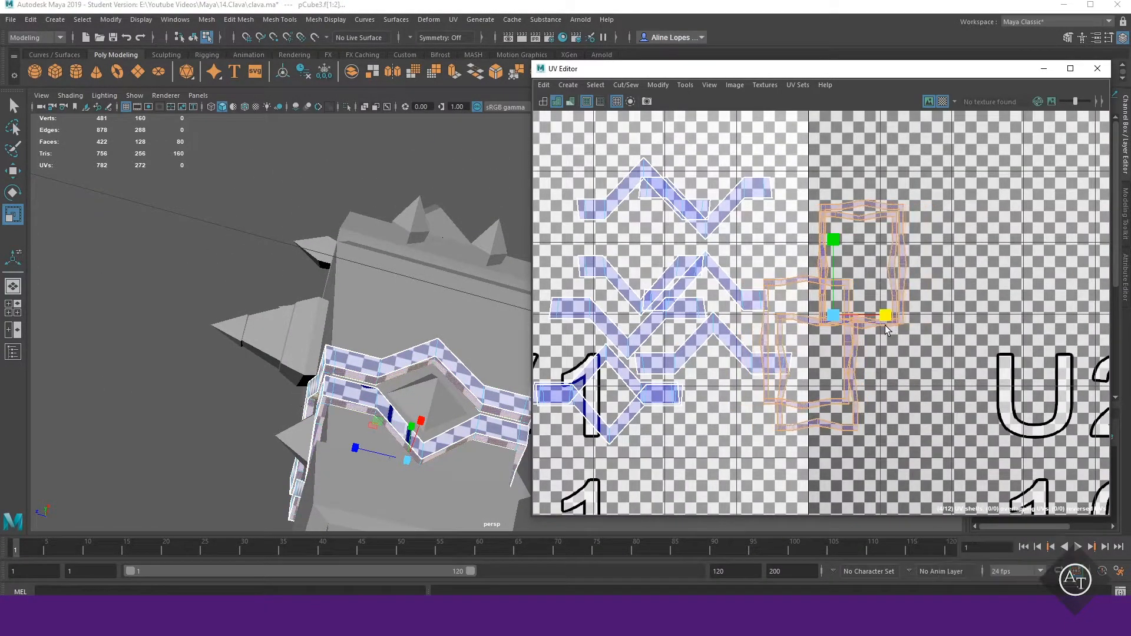
key("ctrl+z")
- Rescale the four ring shells while comparing their checker squares with the band walls, and move them slightly up
left_click_drag(406, 283, 400, 348, "alt")
left_click_drag(833, 315, 793, 316)
left_click_drag(353, 323, 395, 324, "alt")
left_click_drag(834, 315, 937, 329)
left_click_drag(354, 407, 295, 336, "alt")
right_click_drag(295, 336, 407, 347, "alt")
left_click_drag(909, 315, 895, 331)
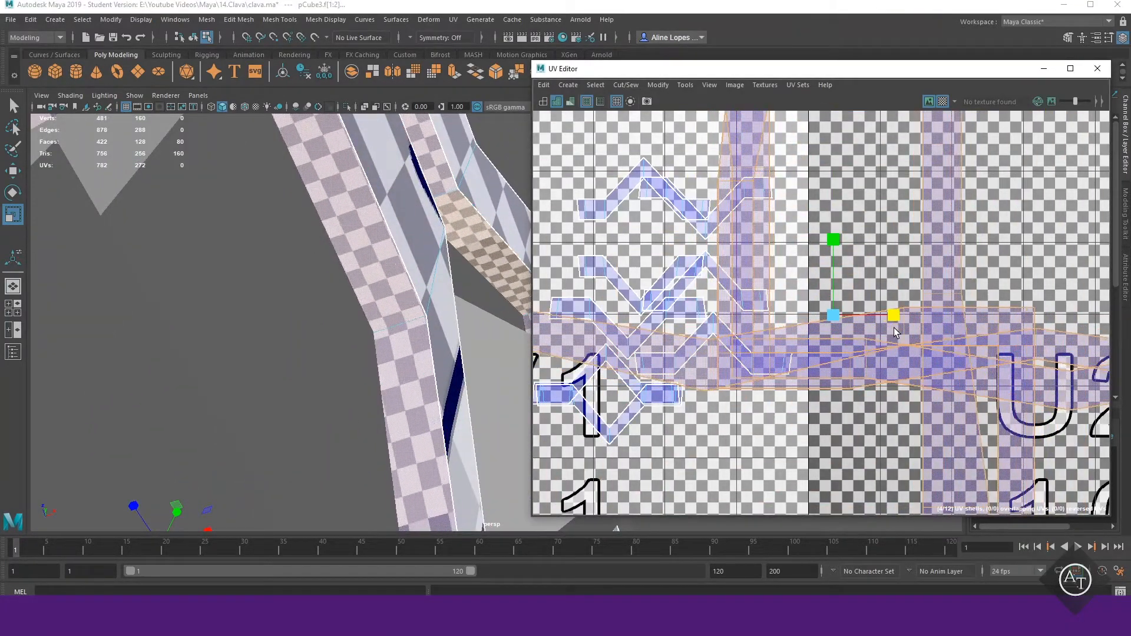
mouse_move(377, 330)
left_mouse_down("alt")
mouse_move(353, 348)
mouse_move(363, 340)
left_mouse_up("alt")
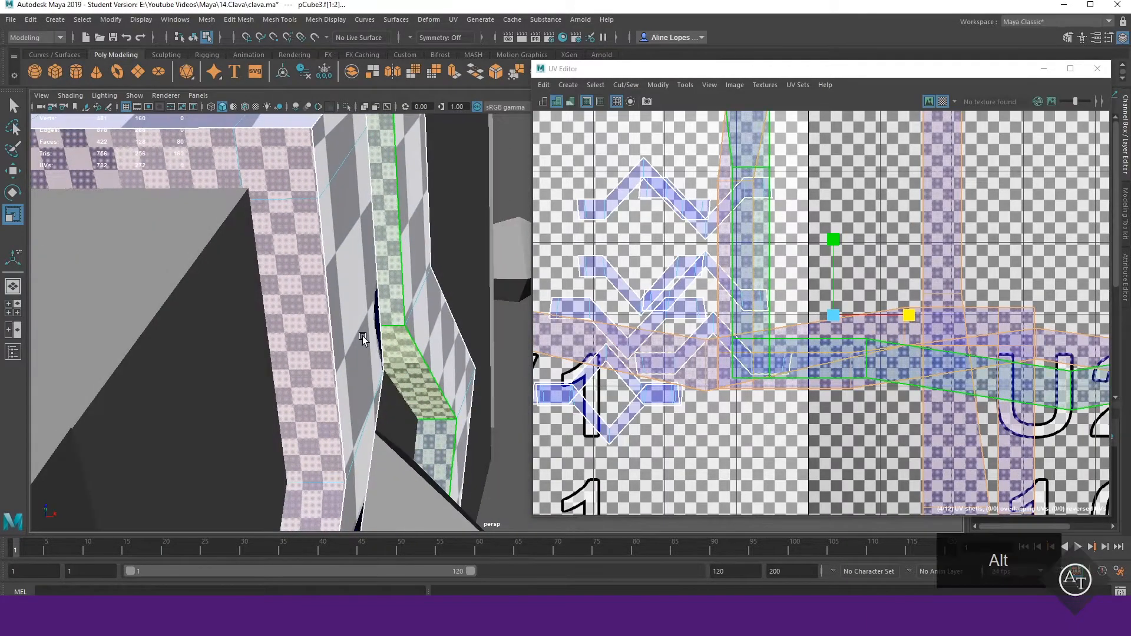
left_click_drag(835, 315, 866, 233)
key("w")
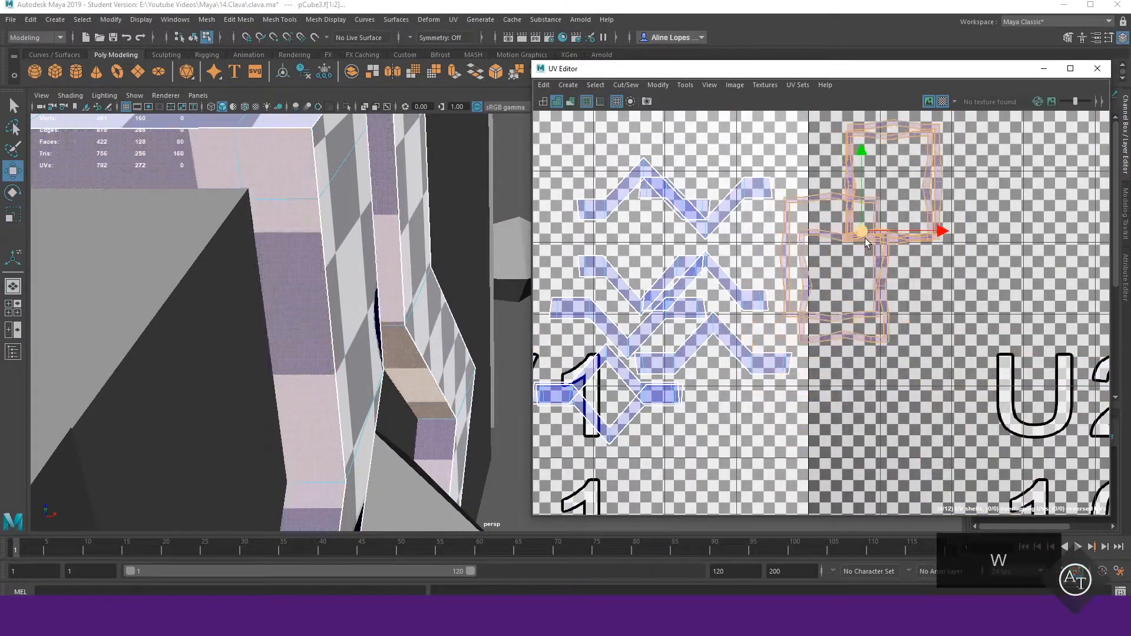
scroll(730, 396, "down", 4)
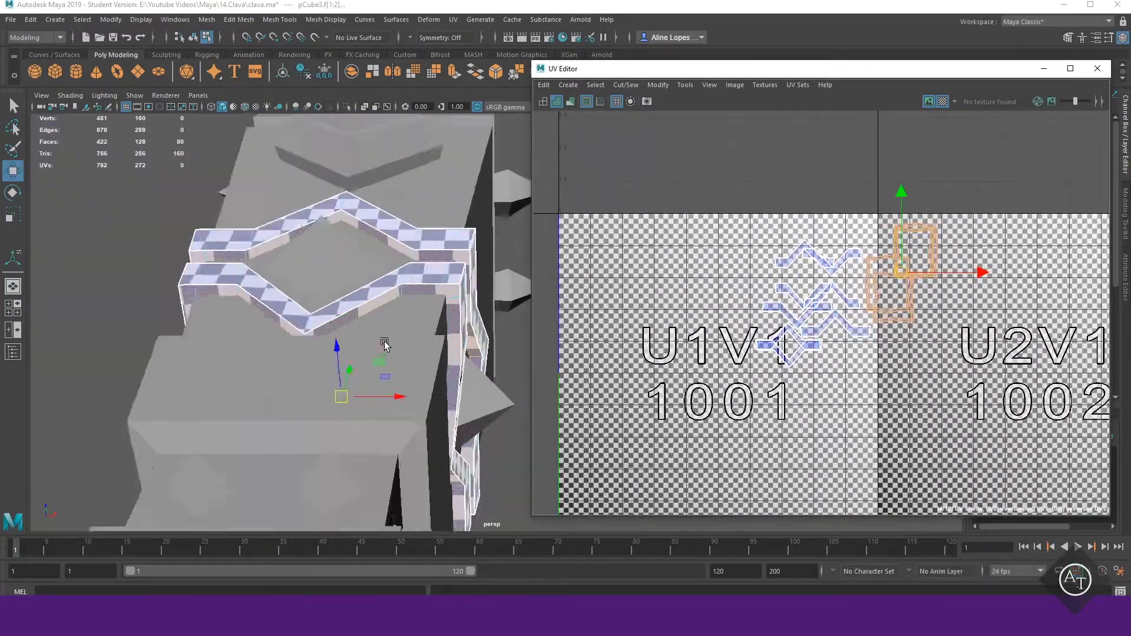
- Return to object selection, select all parts of the club and turn off the checker map
scroll(353, 330, "down", 5)
left_click_drag(377, 353, 405, 471, "alt")
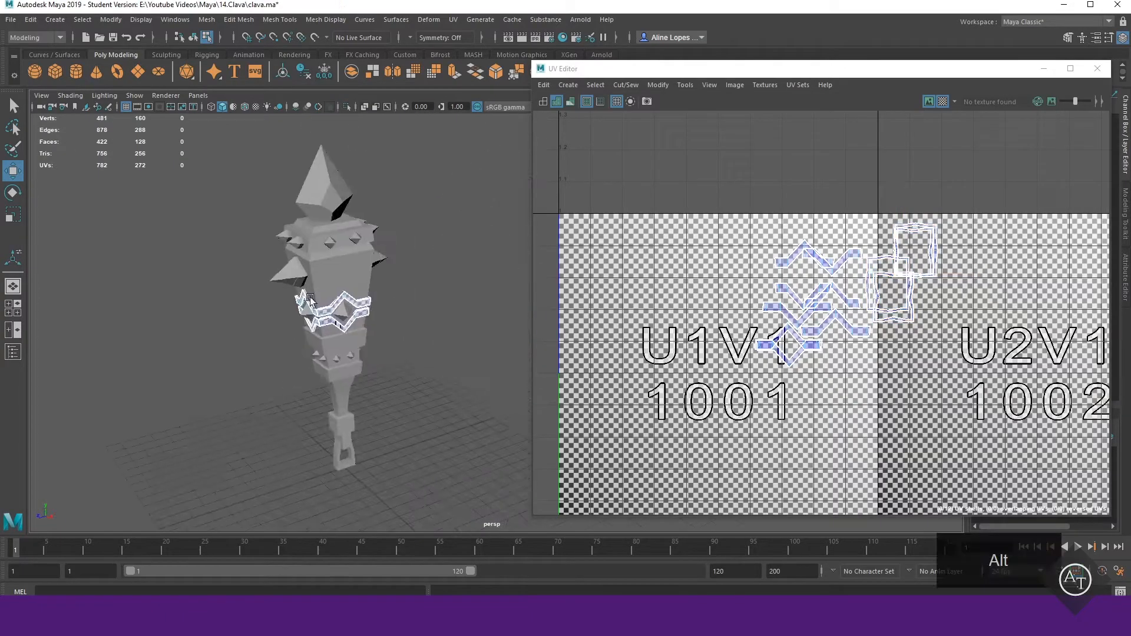
right_click_drag(453, 225, 498, 199)
left_click(255, 176)
left_click_drag(255, 176, 413, 460)
left_click_drag(366, 330, 377, 366, "alt")
left_click(943, 101)
scroll(864, 187, "up", 2)
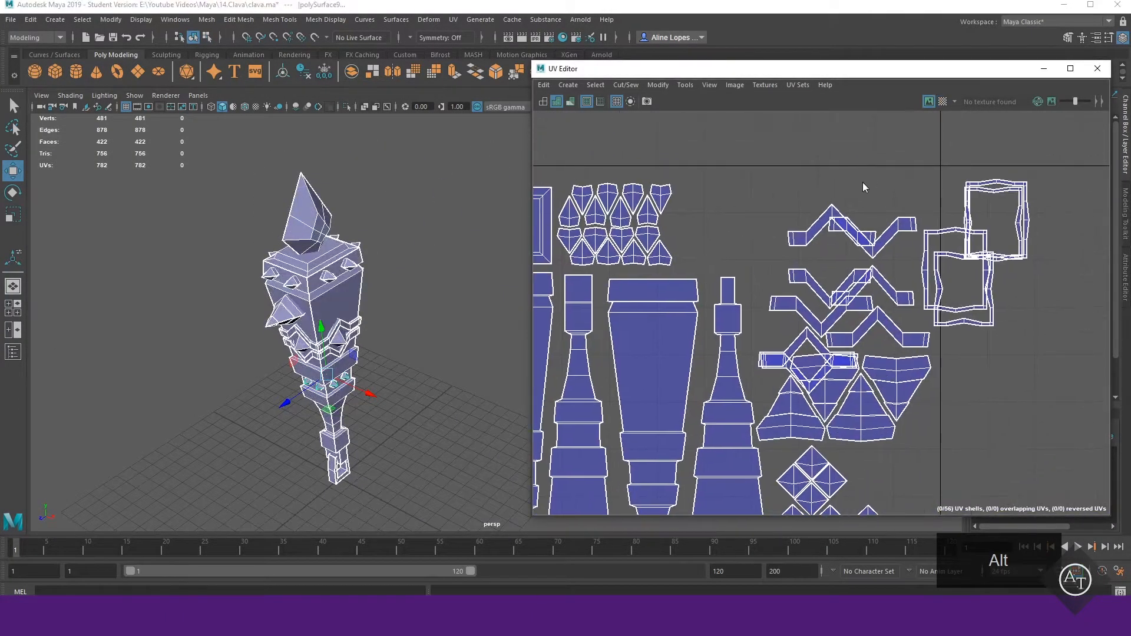
scroll(860, 229, "up", 1)
- Sort the eight zigzag wall shells into two nested stacks, one of upward and one of downward chevrons
left_click(828, 263)
left_click(874, 279)
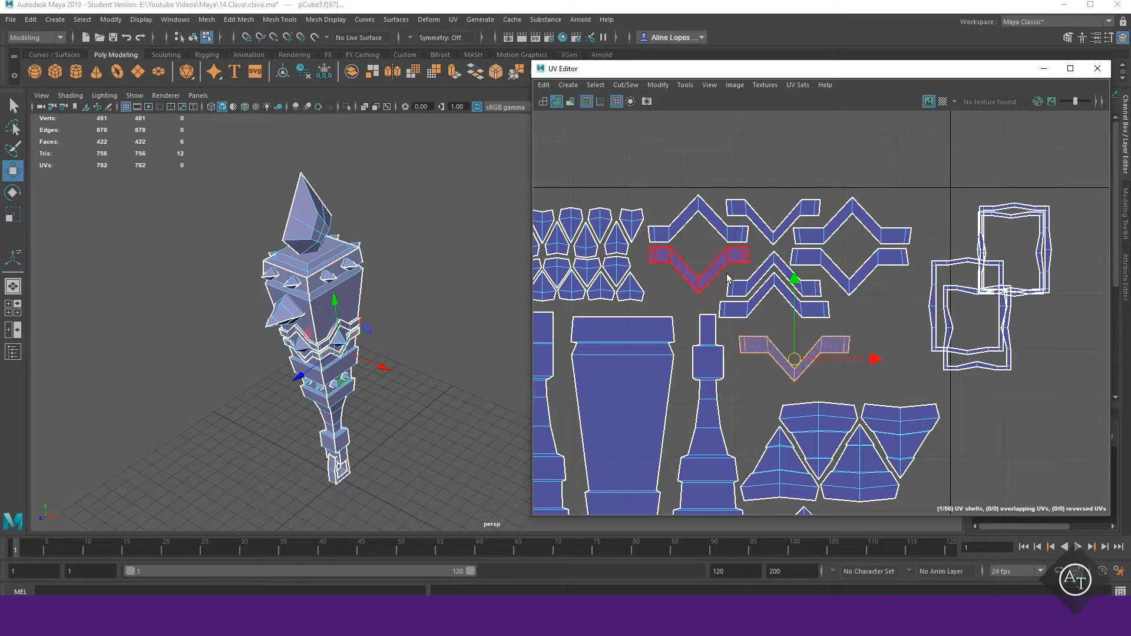
left_click_drag(761, 273, 694, 252)
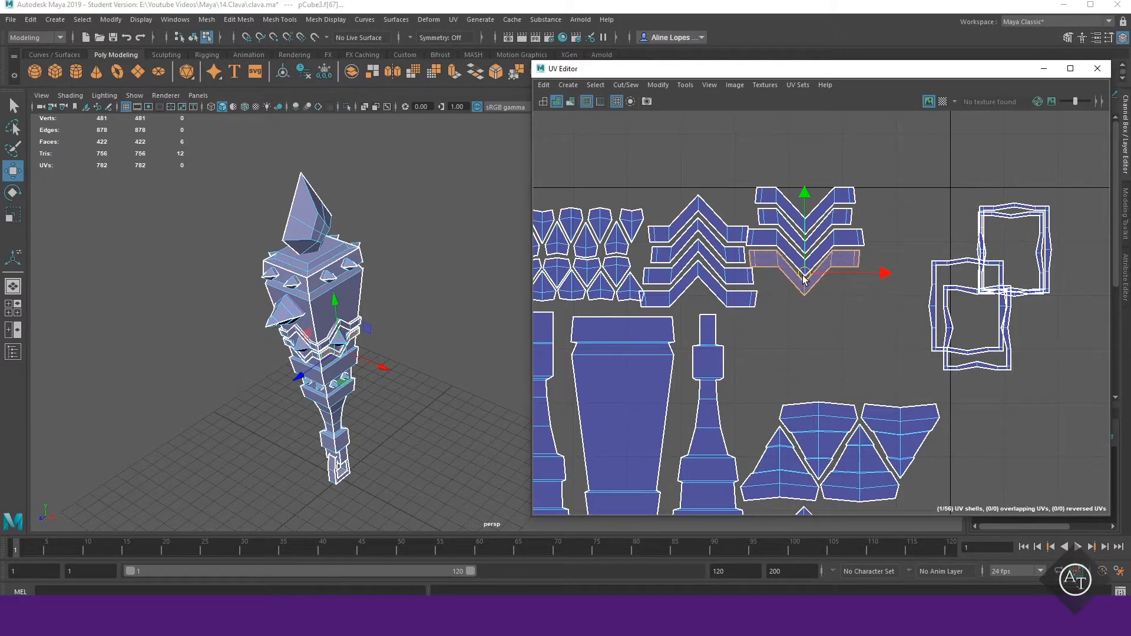
- Spread the downward chevron shells into pairs and move the widest upward chevron to the top of its stack
left_click_drag(824, 289, 829, 298)
scroll(720, 227, "up", 4)
left_click(763, 429)
middle_click_drag(707, 356, 723, 381, "alt")
left_click(721, 375)
left_click_drag(696, 362, 695, 197)
left_click(696, 289)
mouse_move(692, 316)
left_mouse_down()
mouse_move(692, 233)
mouse_move(704, 322)
left_mouse_up()
- Reorder the upward chevron shells from widest to narrowest, nest them closely and move the whole stack slightly down
left_click(668, 229)
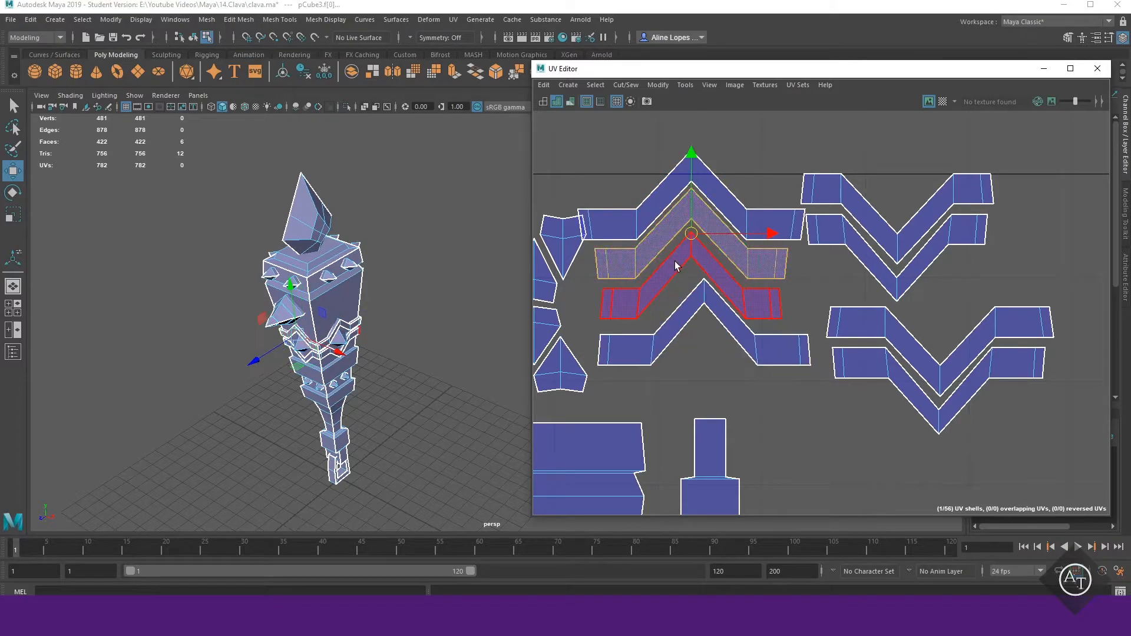
left_click(677, 264, "shift")
left_click_drag(692, 253, 928, 135)
left_click(731, 323)
left_click_drag(704, 322, 693, 232)
left_click(869, 144)
left_click_drag(928, 117, 694, 271)
left_click(893, 159)
left_click_drag(924, 165, 695, 310)
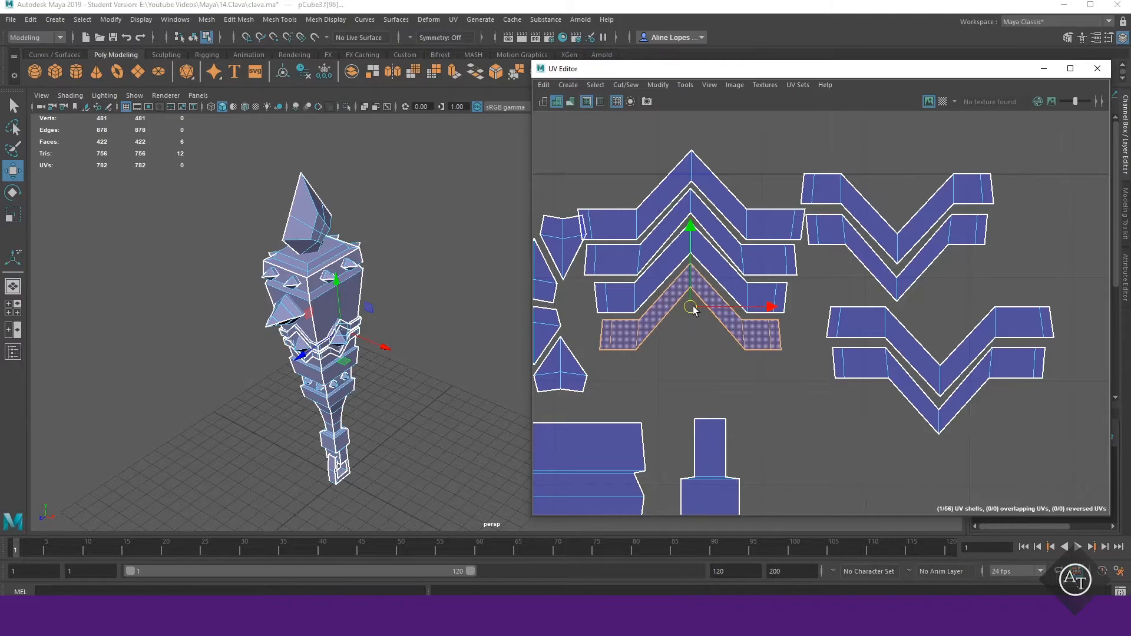
left_click_drag(706, 358, 678, 192)
left_click_drag(701, 277, 703, 321)
- Nest the four downward chevron shells into one stack and place it beside the upward chevrons inside the tile
middle_click_drag(910, 290, 834, 293, "alt")
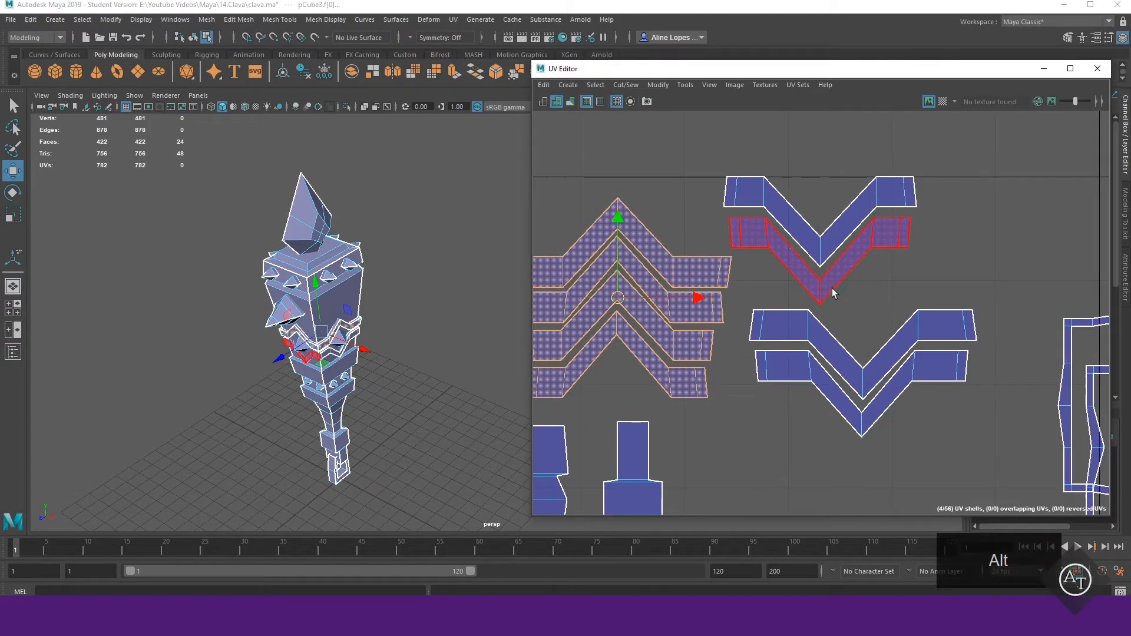
left_click(860, 375)
left_click_drag(860, 374, 860, 451)
left_click(822, 250)
left_click_drag(821, 251, 864, 302)
left_click(856, 377)
left_click(864, 345, "shift")
left_click_drag(901, 495, 849, 314)
left_click_drag(864, 373, 834, 349)
left_click(819, 326)
scroll(820, 326, "down", 6)
middle_click_drag(820, 326, 818, 305, "alt")
left_click_drag(855, 345, 824, 272)
left_click_drag(844, 297, 849, 297)
- Place two zigzag-band rim frame shells side by side below the downward chevrons and pick the matching band faces on the model
left_click(833, 361)
scroll(867, 368, "up", 1)
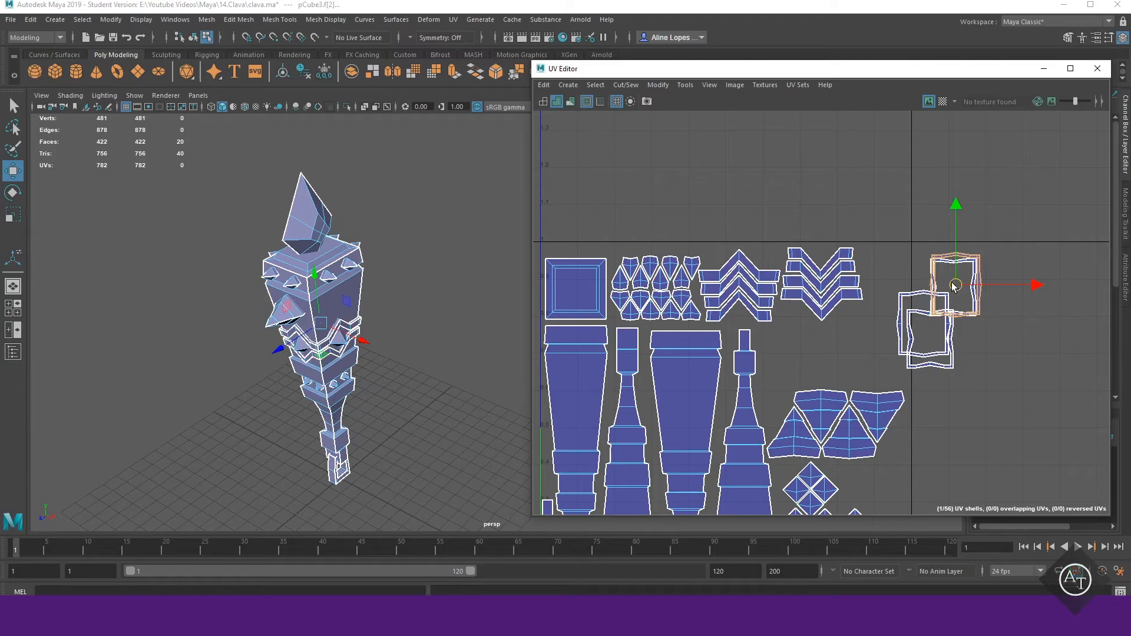
left_click(908, 328)
scroll(841, 389, "up", 5)
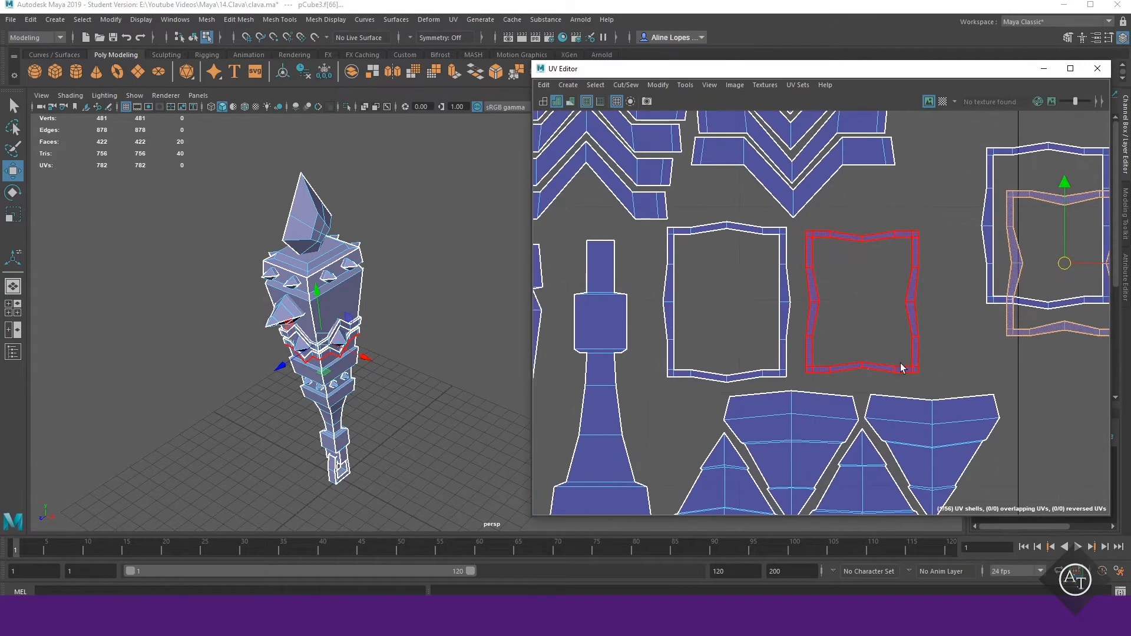
scroll(419, 383, "up", 5)
middle_click_drag(94, 472, 419, 384, "alt")
scroll(419, 384, "up", 2)
left_click(374, 249)
left_click(398, 333, "shift")
- Scale down the smaller zigzag rim frames and nest one inside a larger frame in the gap below the chevrons
middle_click_drag(980, 323, 932, 351, "alt")
left_click_drag(836, 303, 708, 345)
key("r")
left_click(950, 295)
key("w")
left_click_drag(1000, 287, 651, 327)
left_click(637, 343)
key("r")
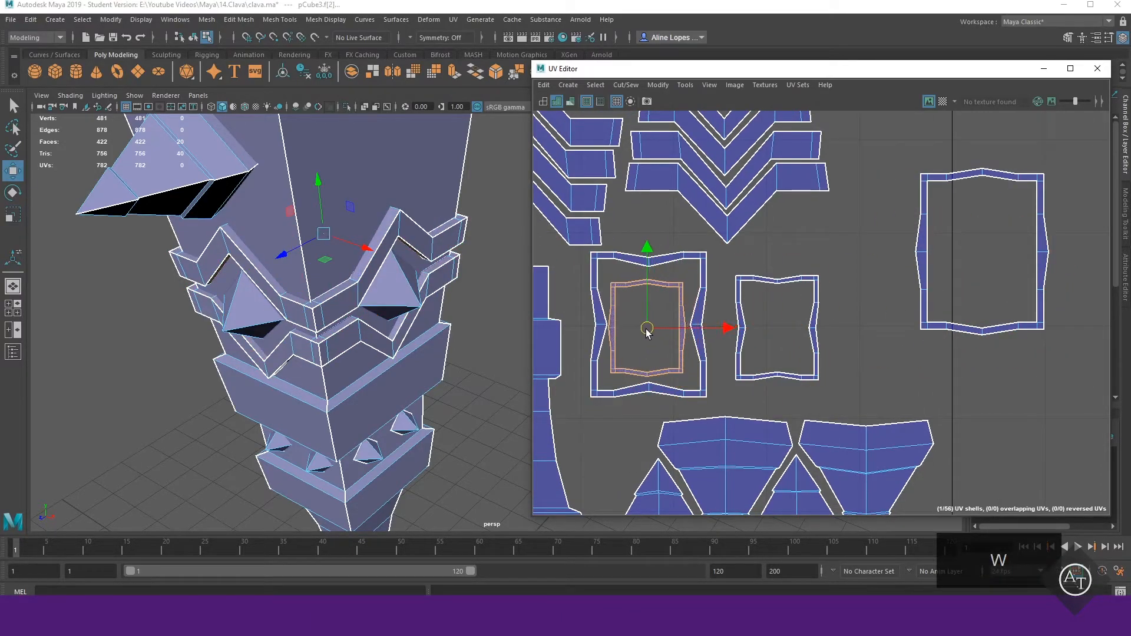
- Move the last rim frame from outside the tile around the remaining small frame, adjust its scale and clear the selection
left_click(925, 265)
left_click_drag(983, 253, 781, 328)
key("r")
mouse_move(781, 327)
left_mouse_down()
mouse_move(770, 331)
mouse_move(796, 328)
left_mouse_up()
left_click(770, 359)
key("w")
left_click(841, 352)
scroll(839, 353, "down", 6)
middle_click_drag(891, 412, 935, 349, "alt")
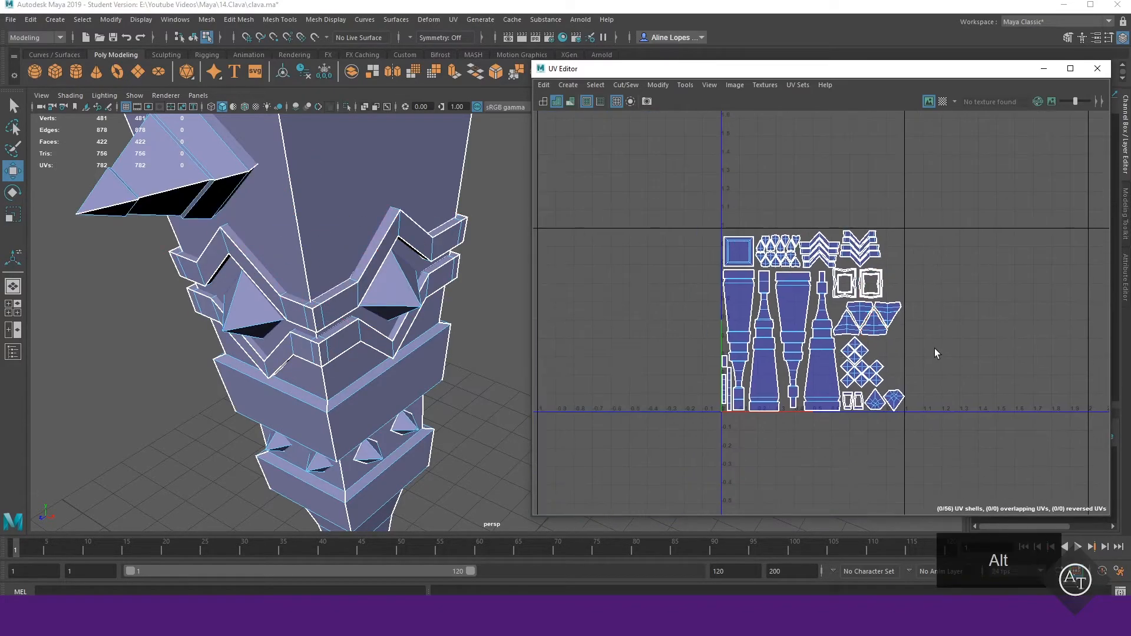